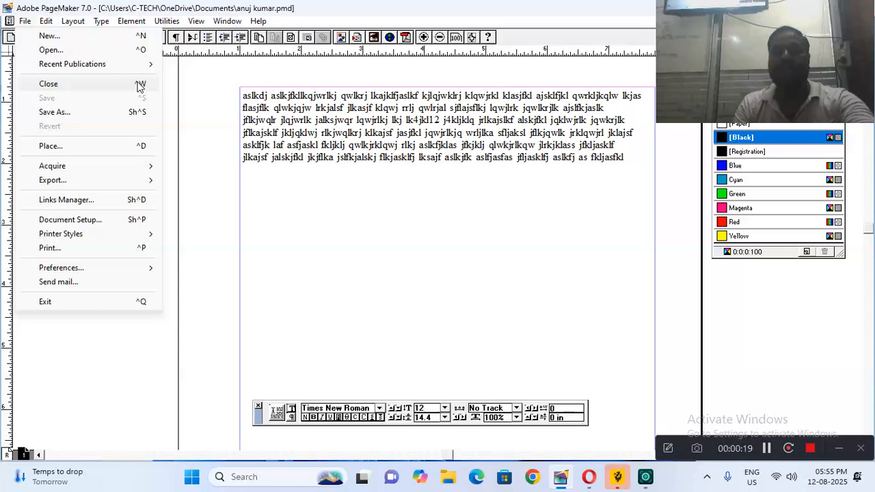
Close the placeholder-text publication so only the empty PageMaker workspace remains
{"action": "left_click", "coordinate": [139, 84]}
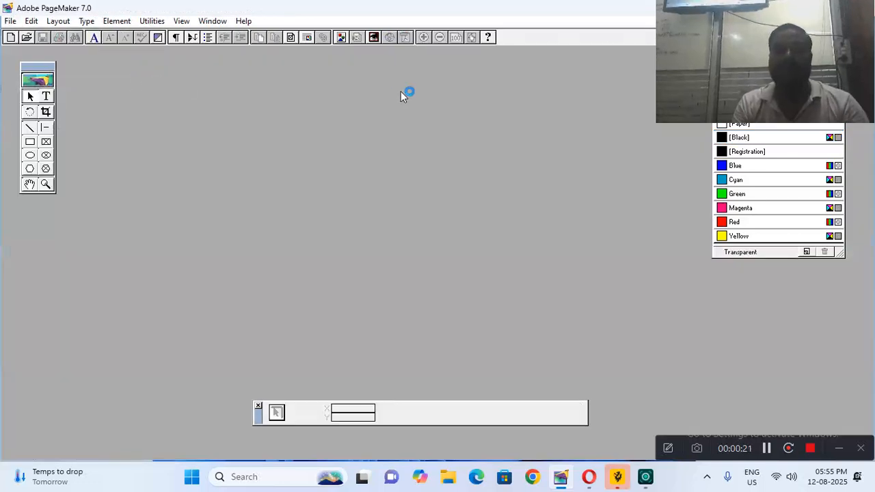
{"action": "left_click_drag", "start_coordinate": [839, 73], "coordinate": [836, 374]}
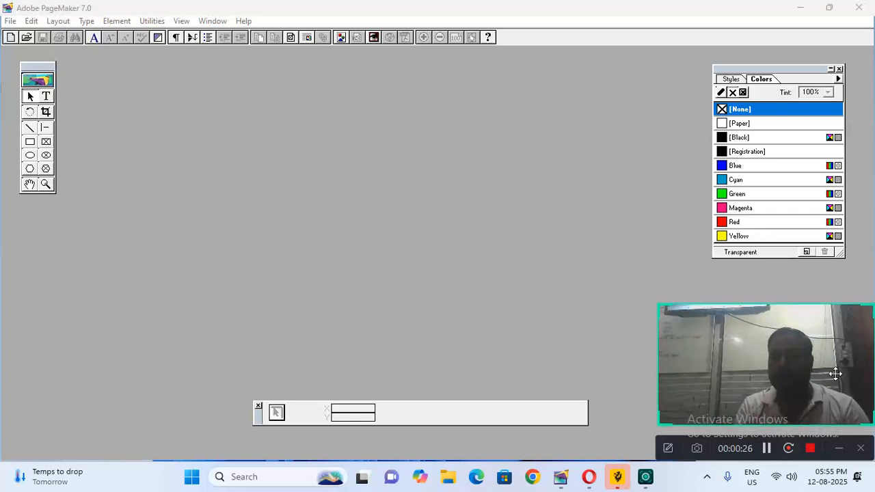
{"action": "left_click", "coordinate": [11, 23]}
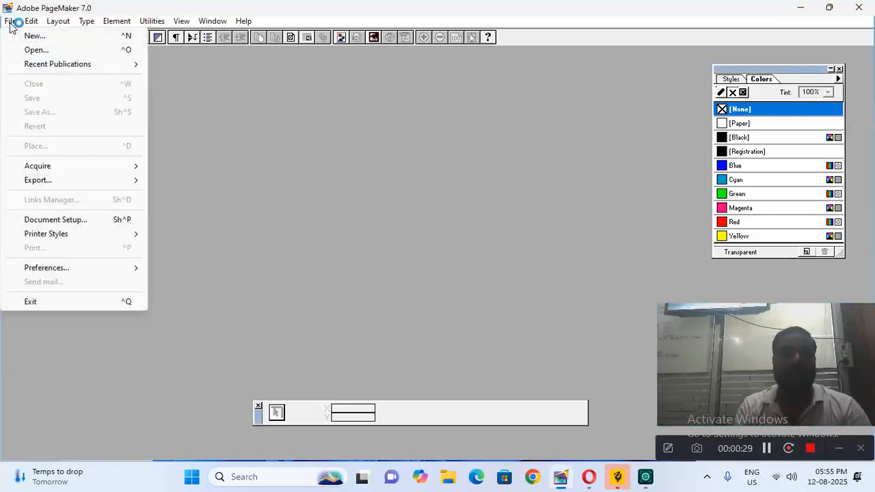
Open education.pmd from Documents and maximize its document window
{"action": "left_click", "coordinate": [35, 51]}
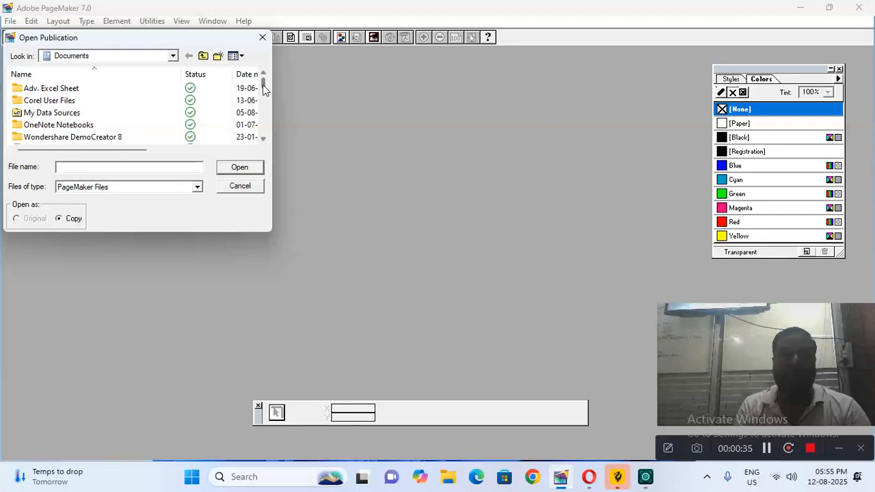
{"action": "left_click_drag", "start_coordinate": [264, 85], "coordinate": [264, 112]}
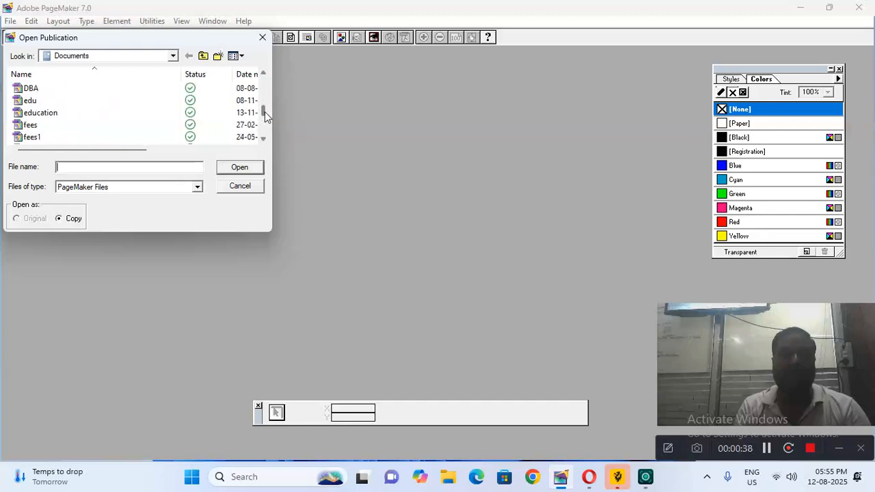
{"action": "left_click", "coordinate": [88, 118]}
{"action": "left_click", "coordinate": [239, 167]}
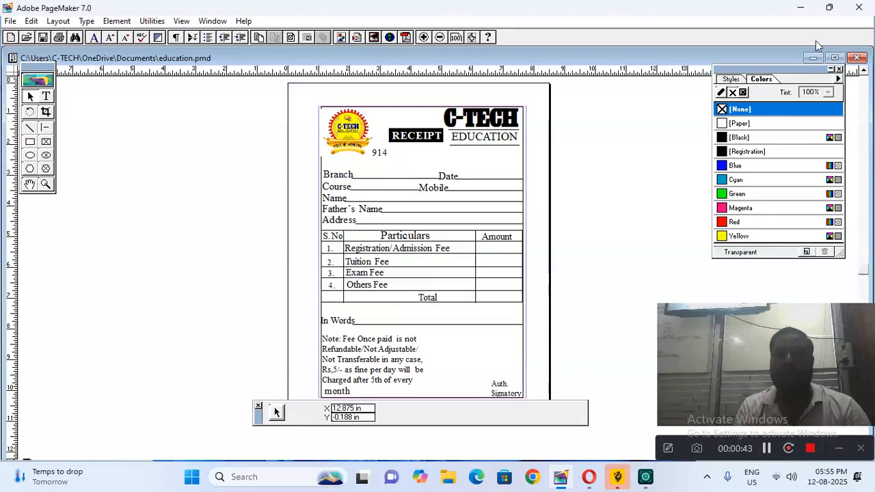
{"action": "left_click", "coordinate": [835, 58]}
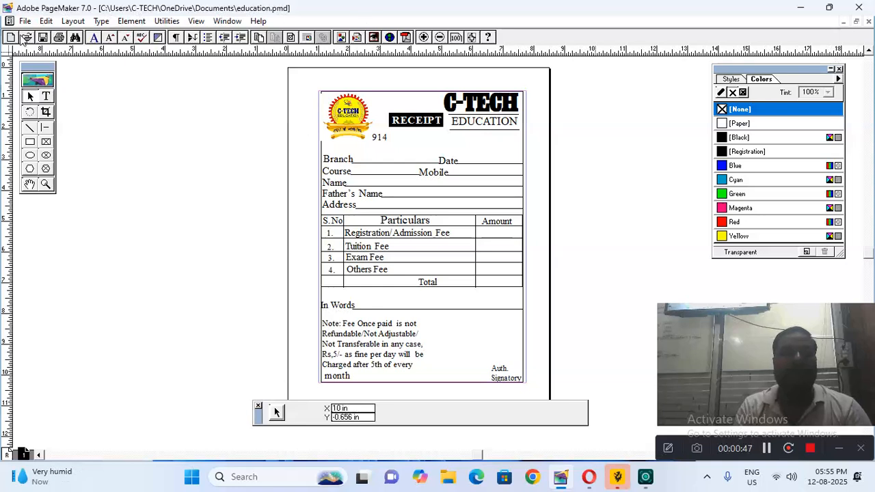
{"action": "left_click", "coordinate": [25, 20]}
{"action": "left_click", "coordinate": [38, 51]}
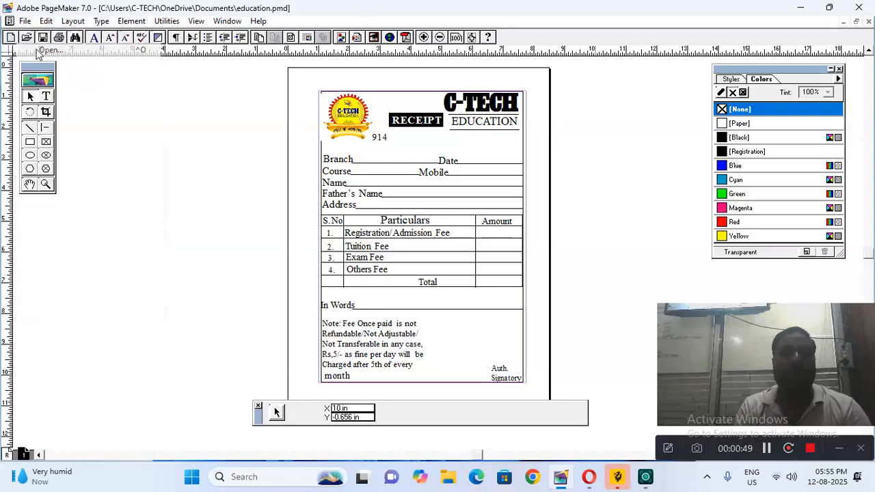
{"action": "left_click", "coordinate": [87, 114]}
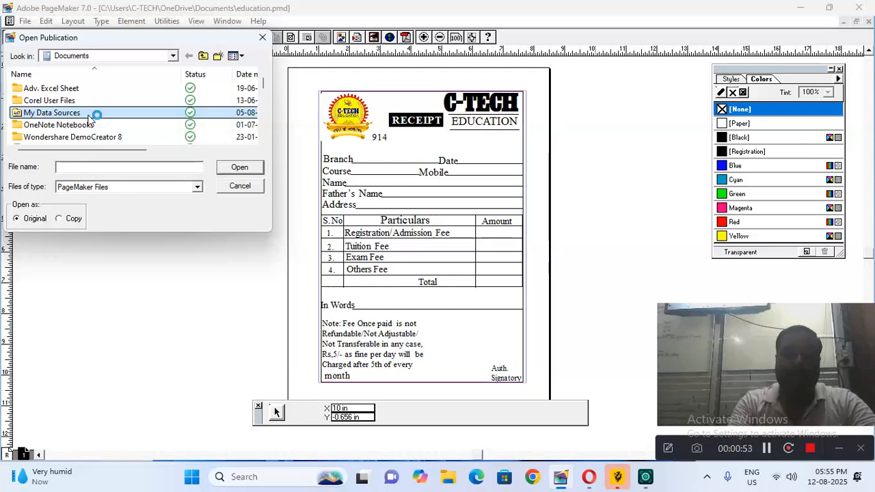
{"action": "key", "text": "a"}
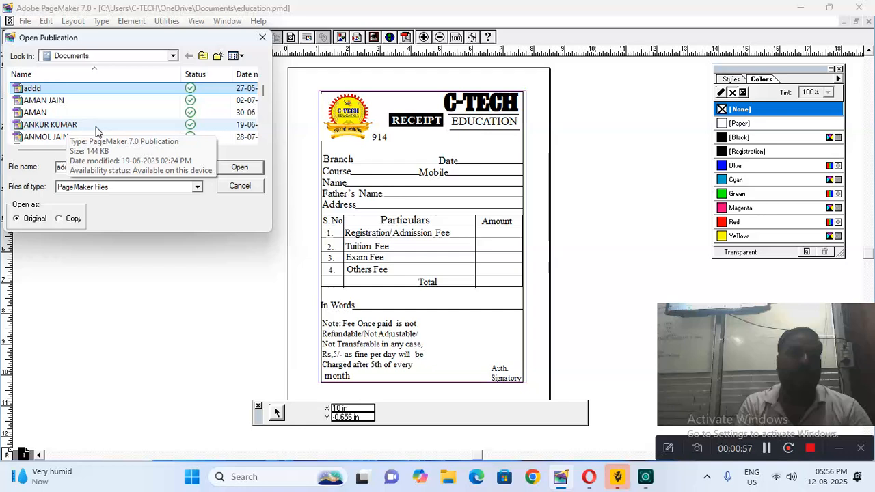
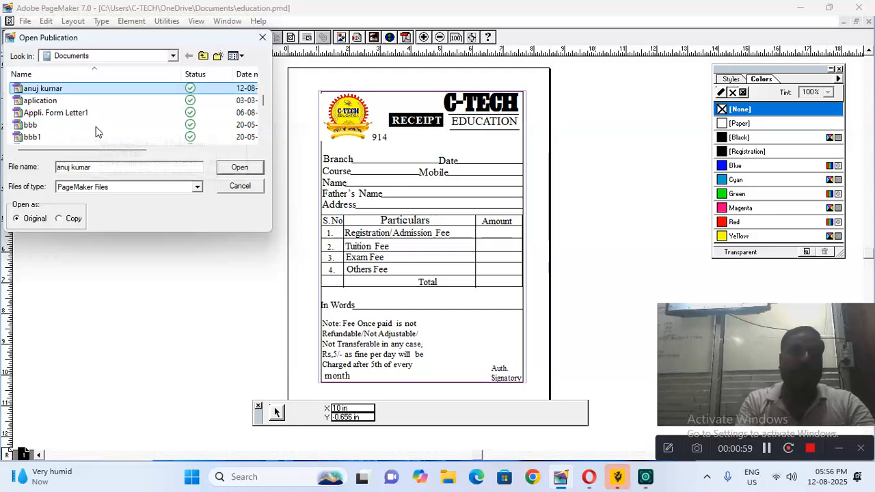
{"action": "left_click", "coordinate": [239, 168]}
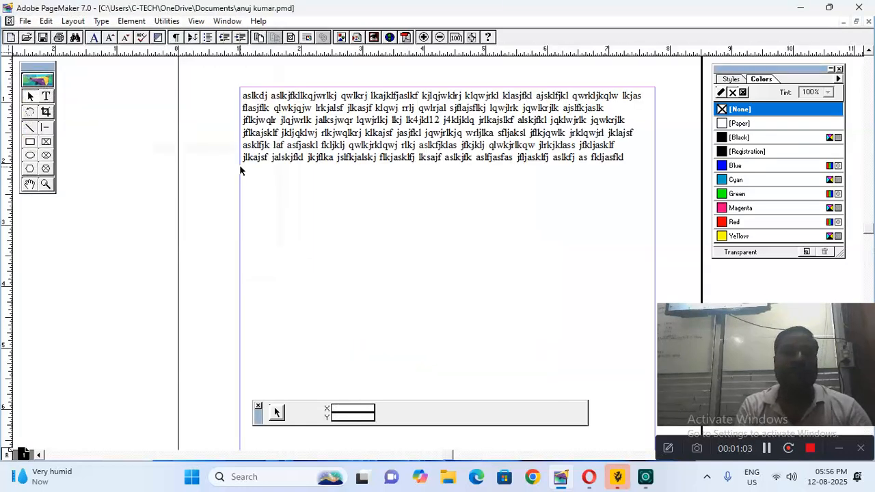
{"action": "left_click", "coordinate": [26, 21]}
{"action": "left_click", "coordinate": [26, 22]}
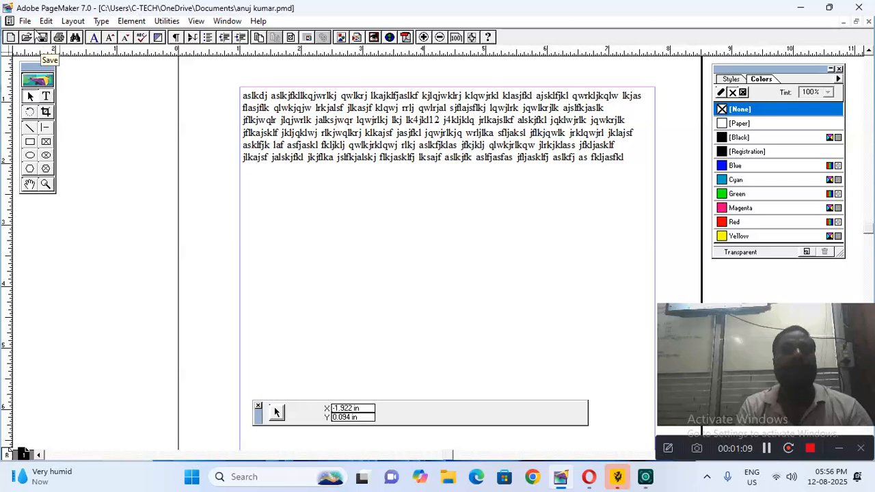
{"action": "left_click", "coordinate": [27, 22]}
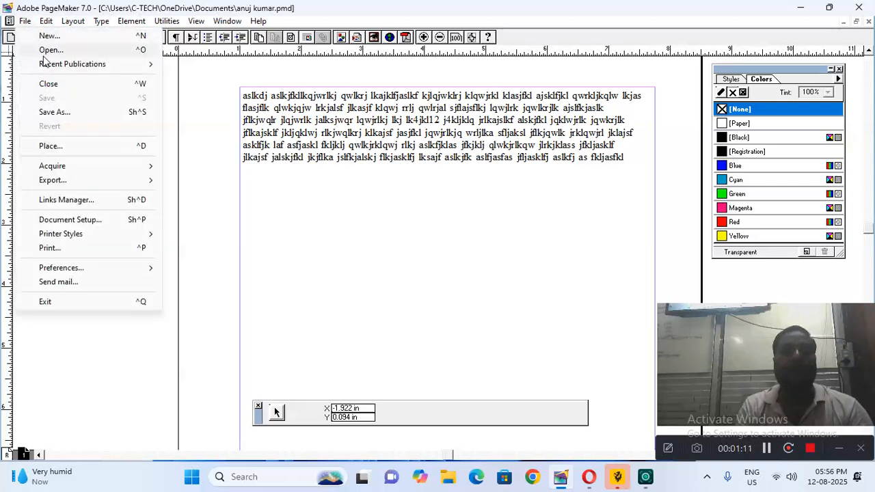
{"action": "mouse_move", "coordinate": [47, 66]}
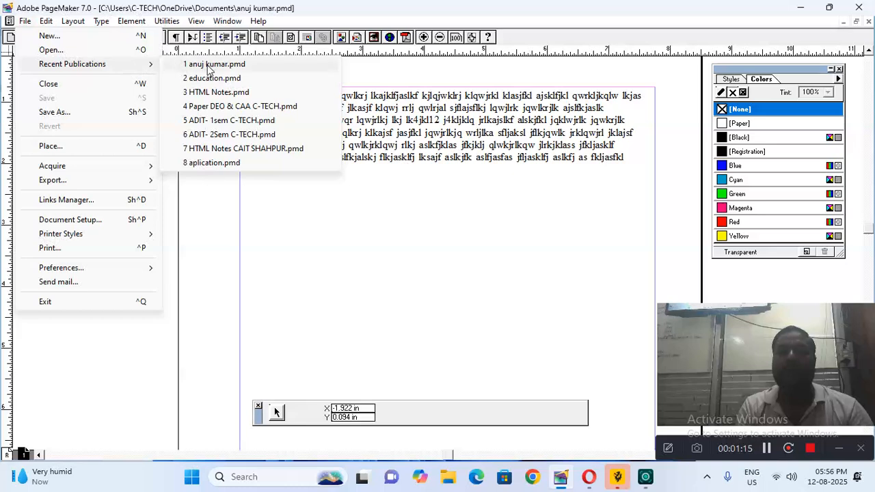
{"action": "left_click", "coordinate": [212, 162]}
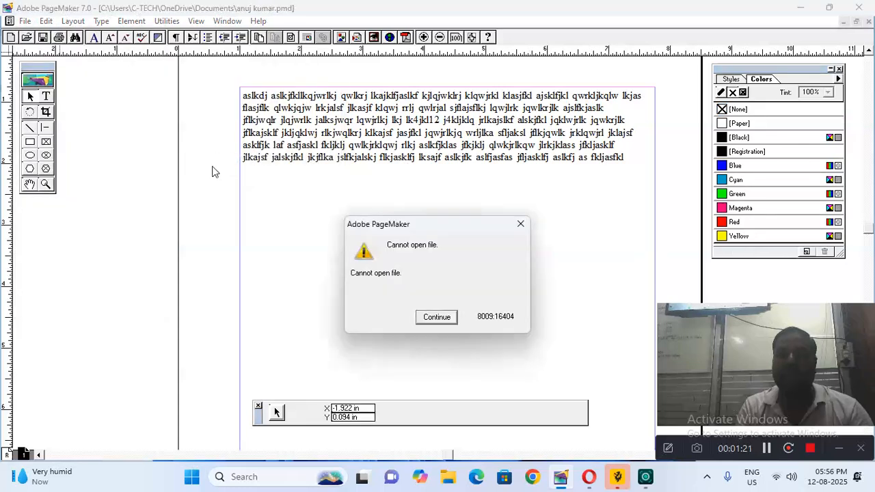
{"action": "left_click", "coordinate": [436, 318]}
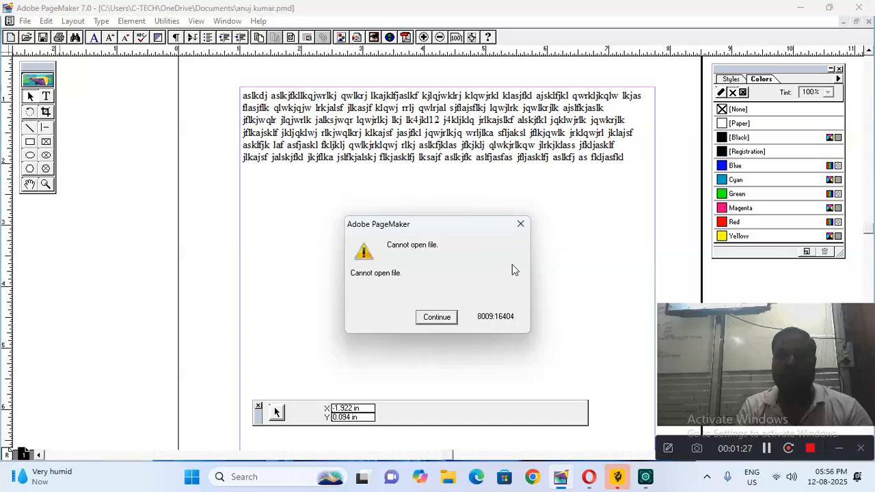
{"action": "left_click", "coordinate": [437, 318]}
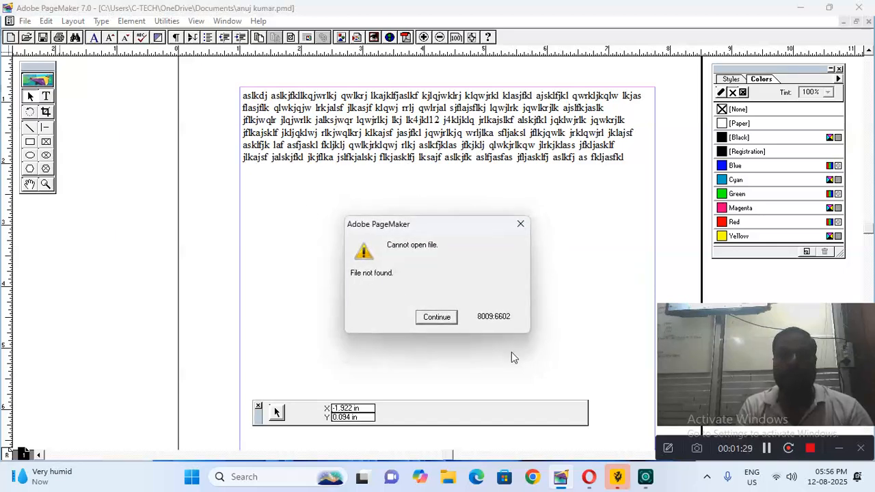
{"action": "left_click", "coordinate": [437, 318]}
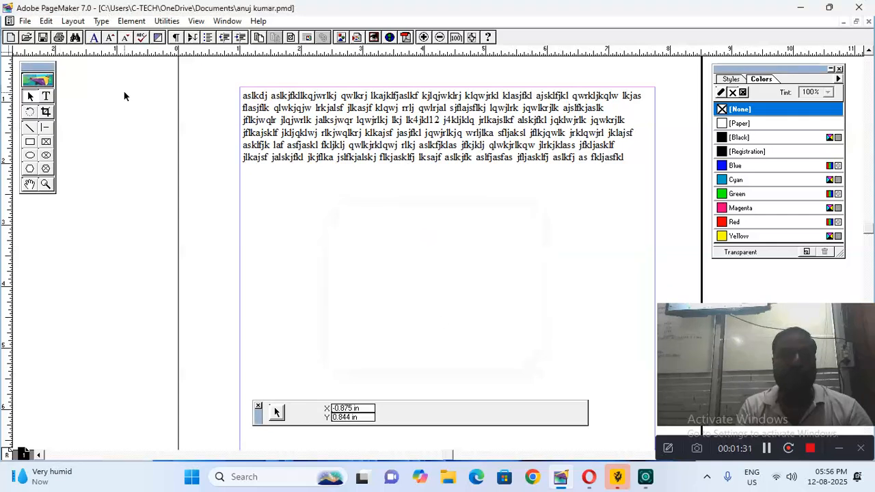
{"action": "left_click", "coordinate": [24, 22]}
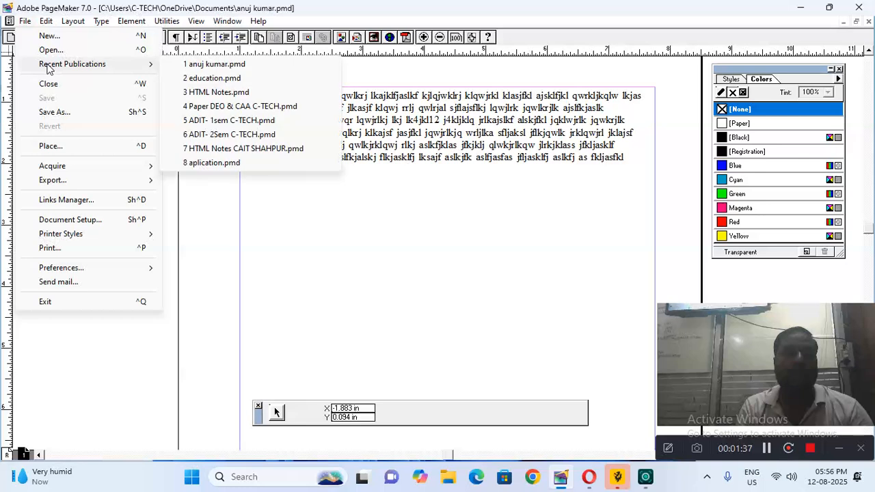
{"action": "left_click", "coordinate": [204, 78]}
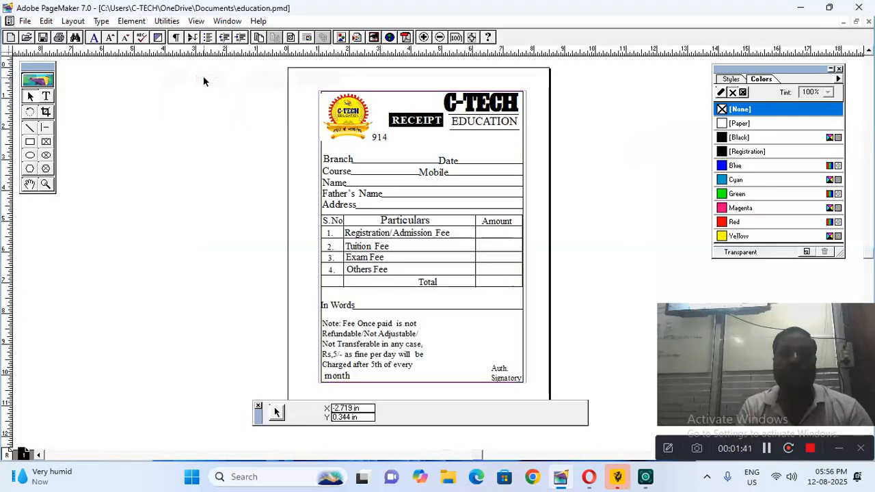
{"action": "left_click", "coordinate": [24, 21]}
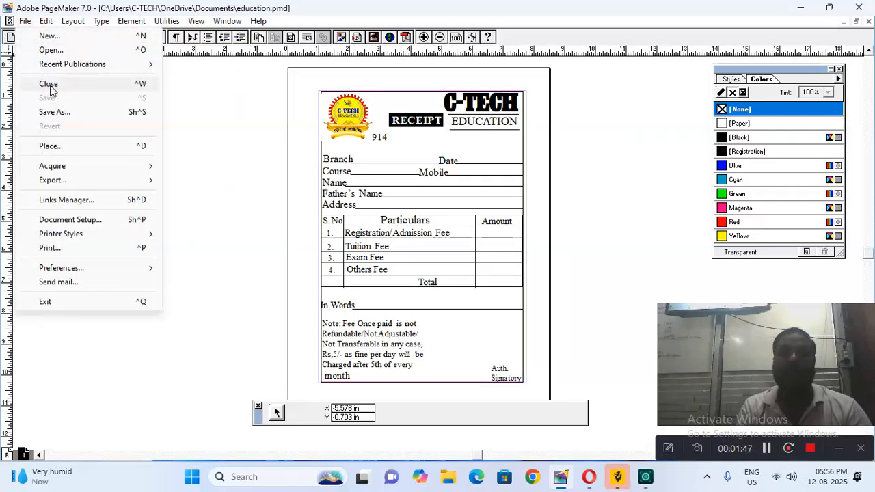
{"action": "left_click", "coordinate": [118, 86]}
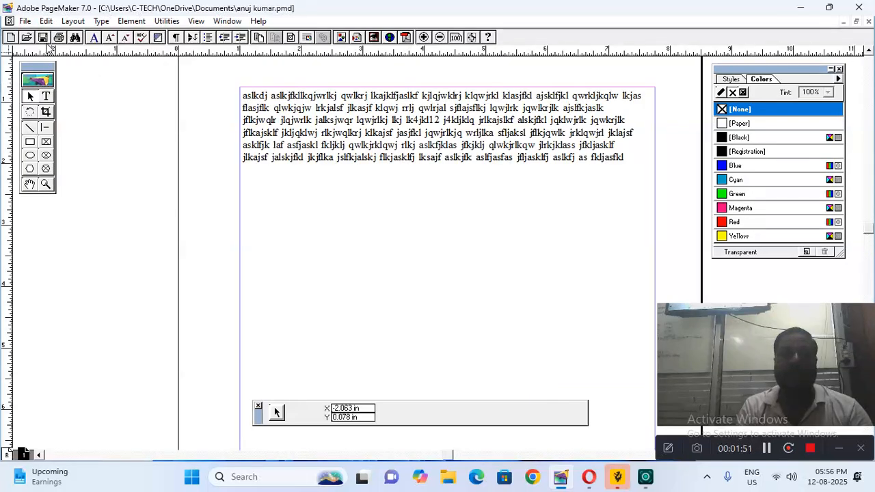
Show the File menu for the placeholder-text publication
{"action": "left_click", "coordinate": [25, 21]}
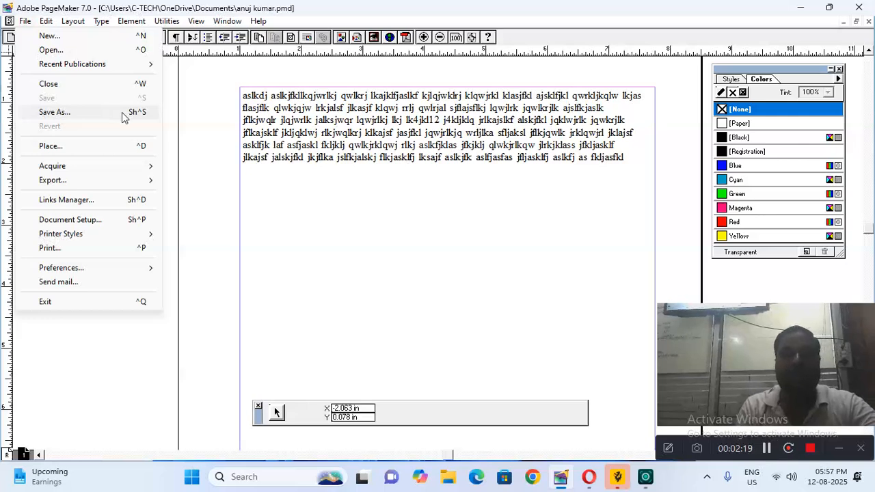
Save a copy of the publication in Documents as manoj.pmd
{"action": "left_click", "coordinate": [122, 112]}
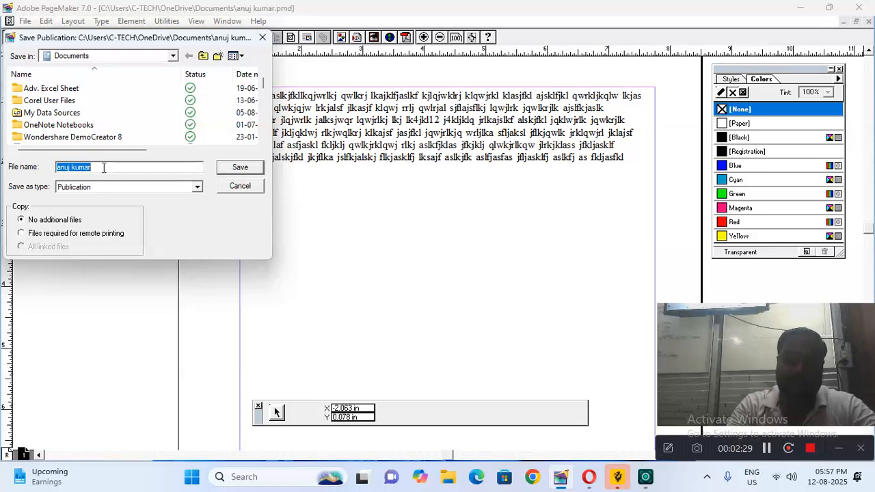
{"action": "type", "text": "manj"}
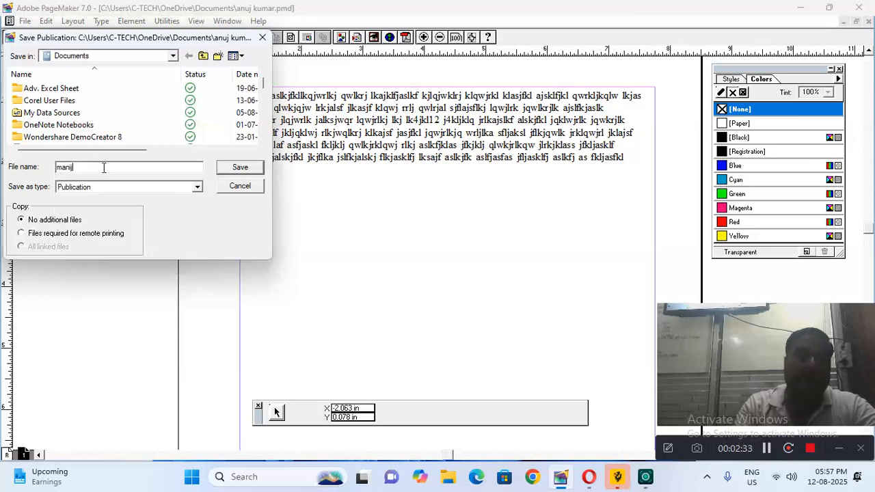
{"action": "key", "text": "BackSpace"}
{"action": "key", "text": "BackSpace"}
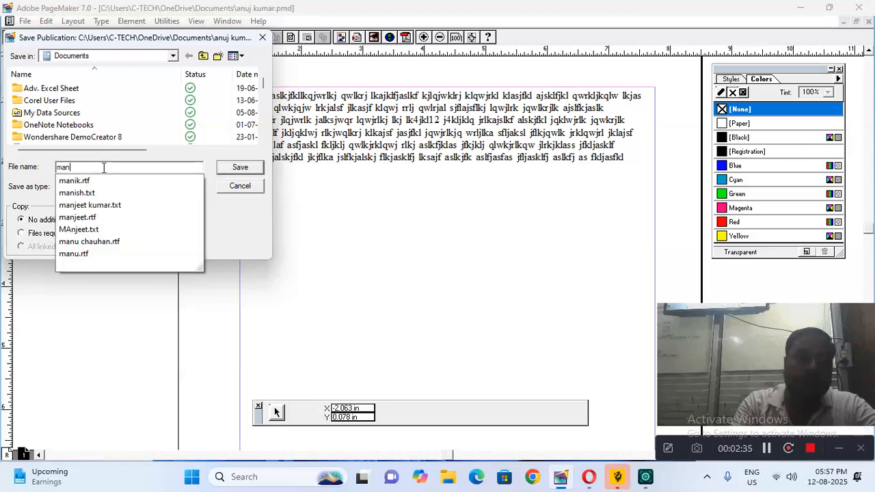
{"action": "type", "text": "oj"}
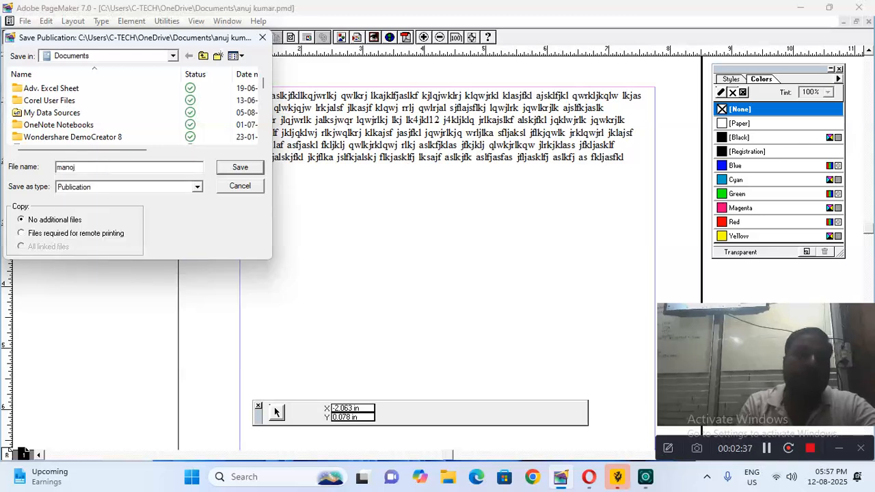
{"action": "left_click", "coordinate": [228, 168]}
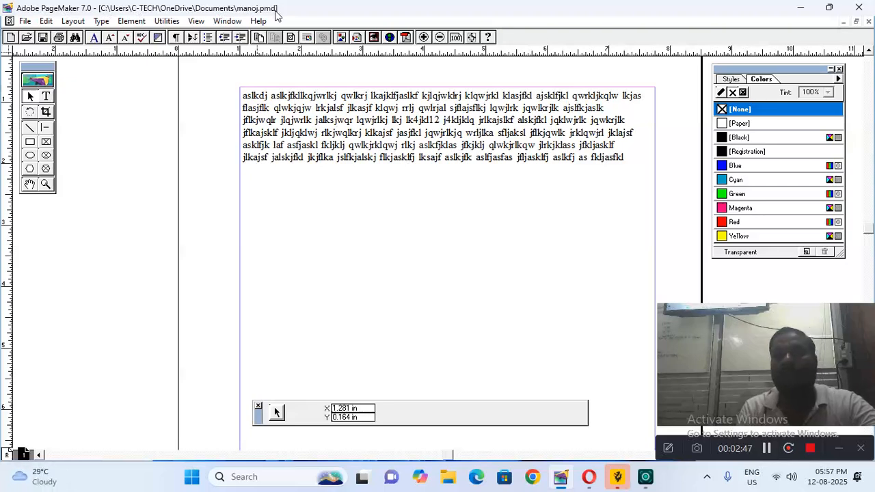
Dismiss the File menu without running any command
{"action": "left_click", "coordinate": [27, 23]}
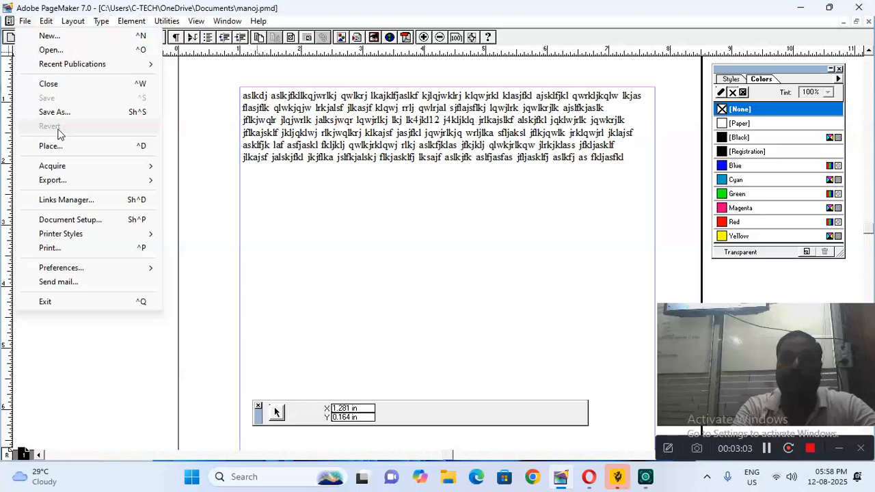
{"action": "left_click", "coordinate": [212, 171]}
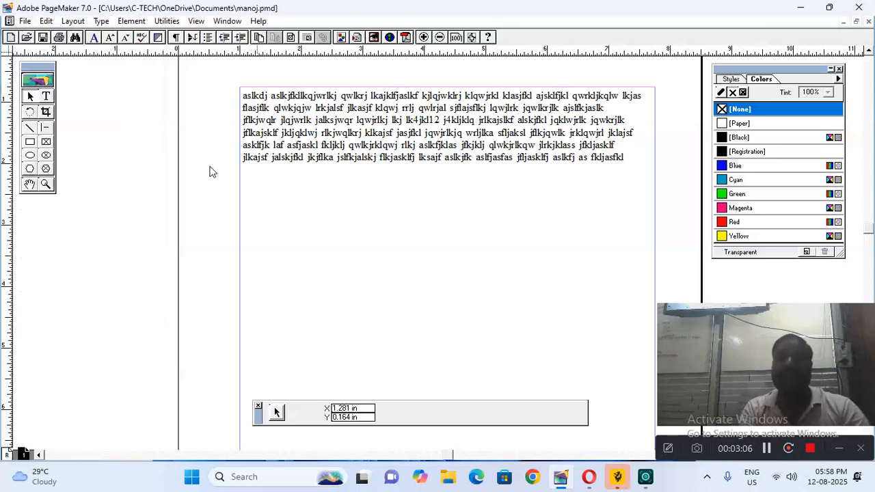
Draw three circles below the text and a rectangle overlapping the left circle
{"action": "left_click", "coordinate": [30, 155]}
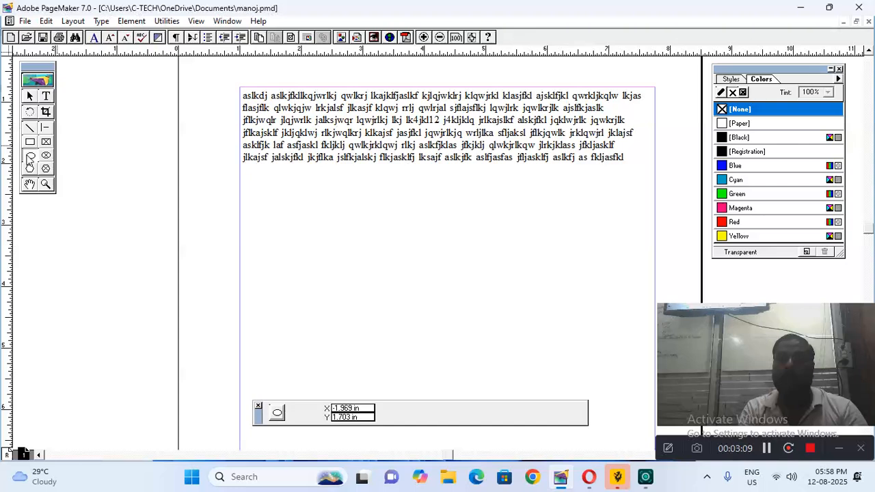
{"action": "left_click_drag", "start_coordinate": [263, 177], "coordinate": [359, 276]}
{"action": "left_click_drag", "start_coordinate": [372, 211], "coordinate": [461, 296]}
{"action": "left_click_drag", "start_coordinate": [441, 168], "coordinate": [558, 299]}
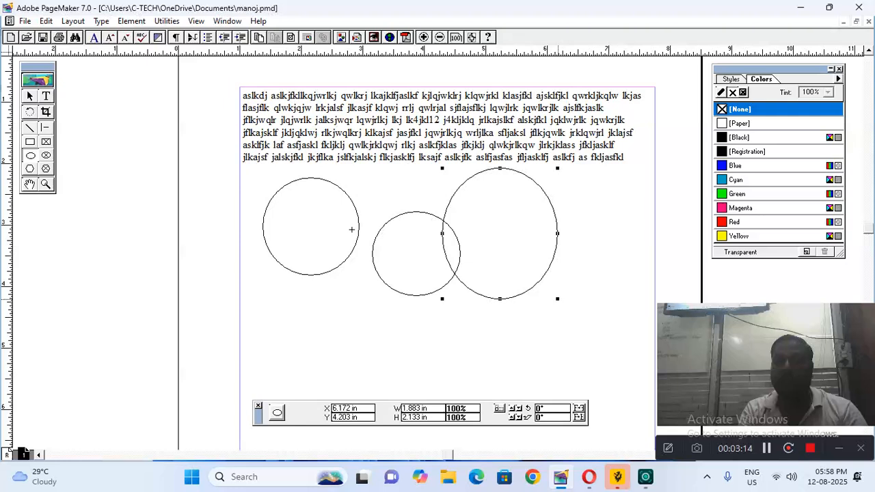
{"action": "left_click", "coordinate": [30, 141]}
{"action": "left_click_drag", "start_coordinate": [194, 206], "coordinate": [352, 342]}
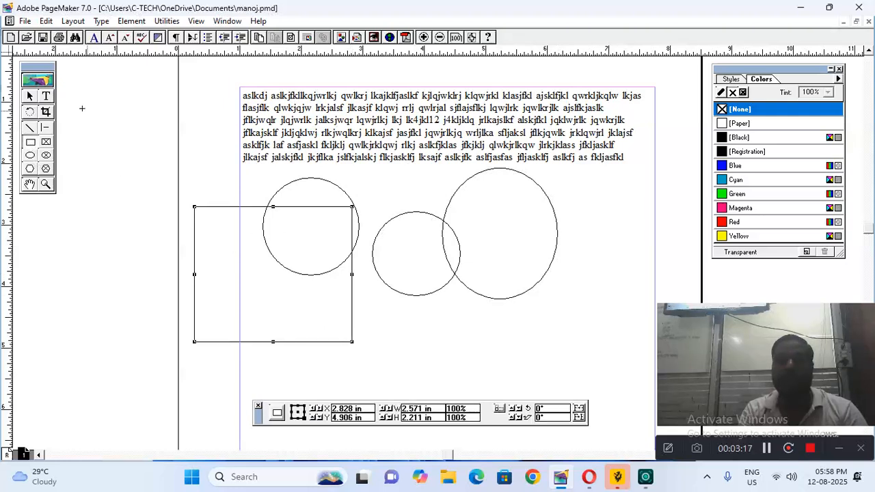
Fill the large circle red, small circle green, left circle blue and rectangle yellow
{"action": "left_click", "coordinate": [30, 96]}
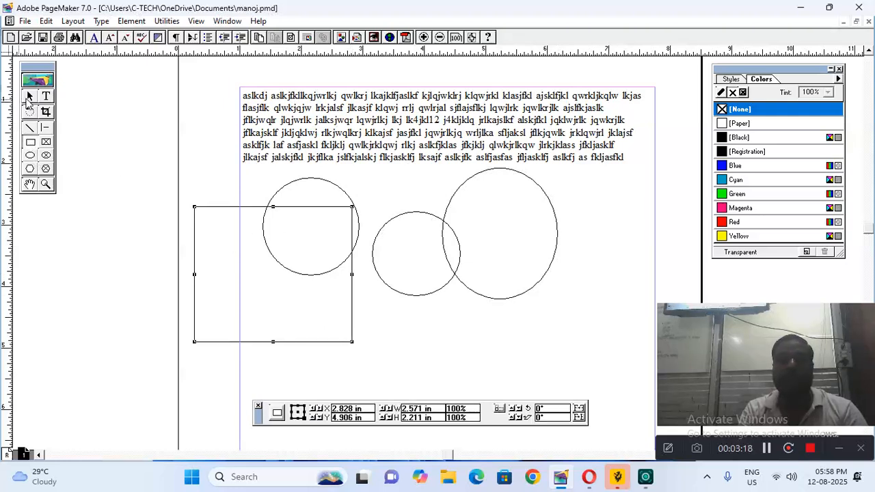
{"action": "left_click", "coordinate": [514, 175]}
{"action": "left_click", "coordinate": [735, 222]}
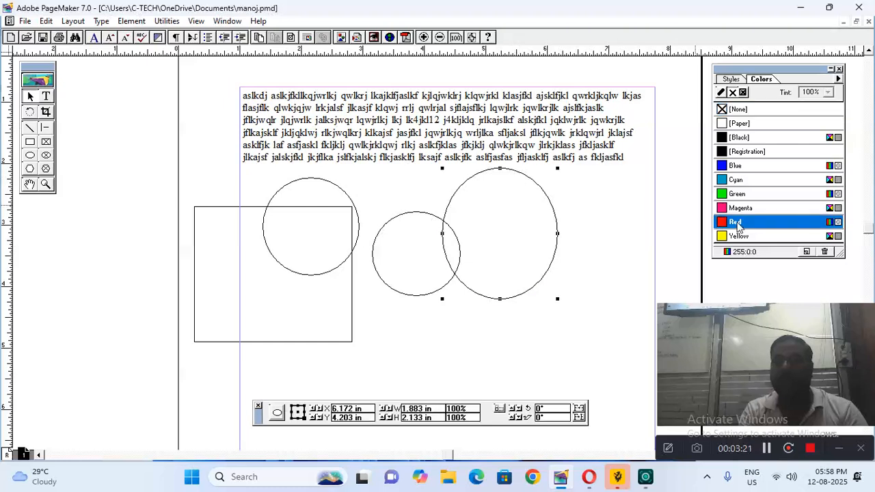
{"action": "left_click", "coordinate": [402, 216]}
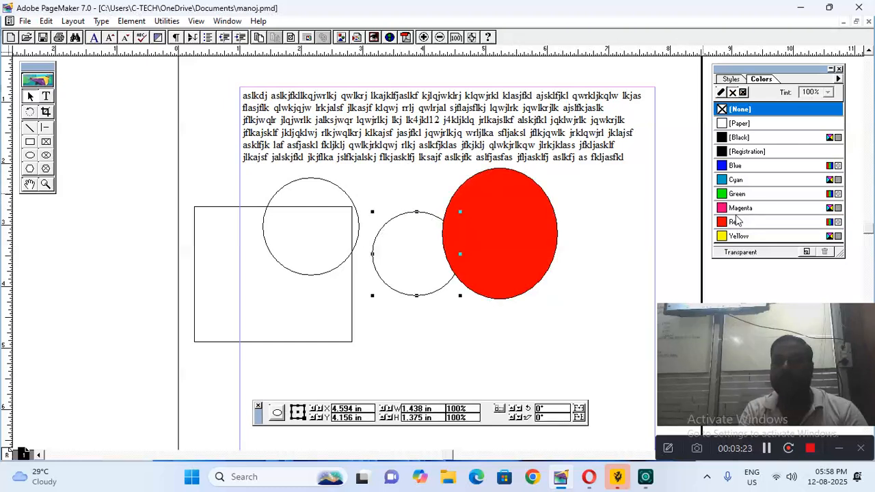
{"action": "left_click", "coordinate": [724, 195]}
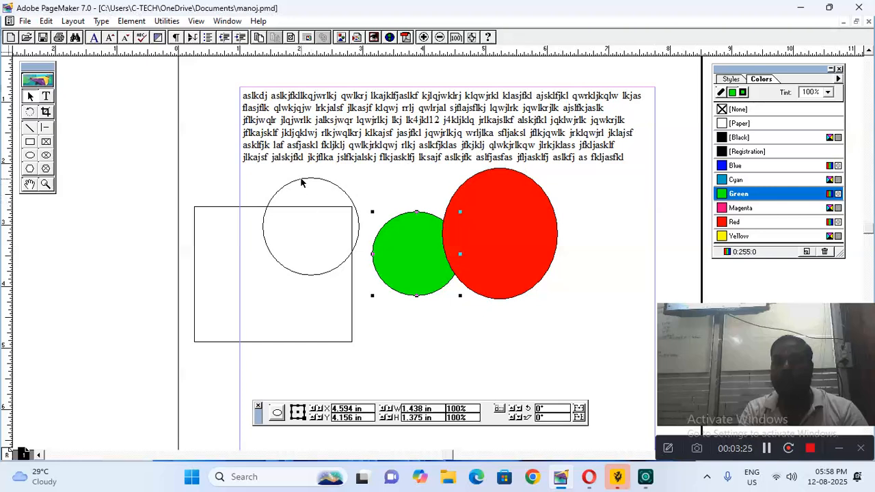
{"action": "left_click", "coordinate": [303, 179]}
{"action": "left_click", "coordinate": [724, 166]}
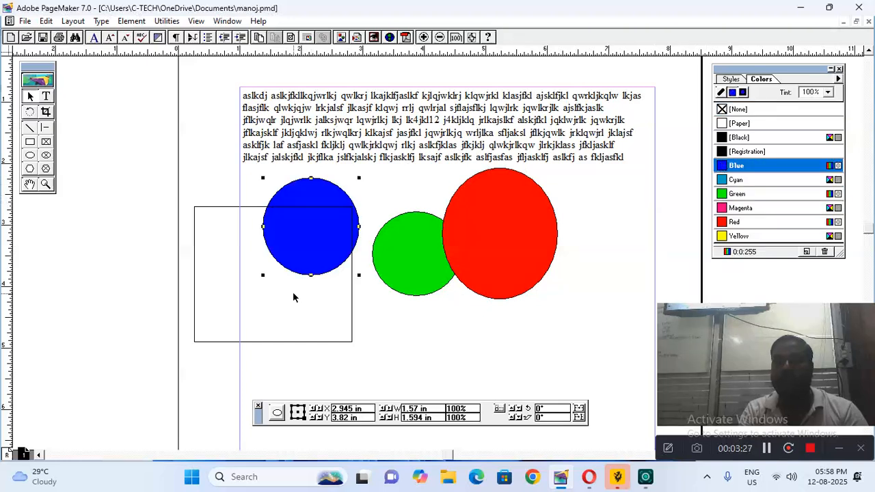
{"action": "left_click", "coordinate": [315, 343]}
{"action": "left_click", "coordinate": [738, 240]}
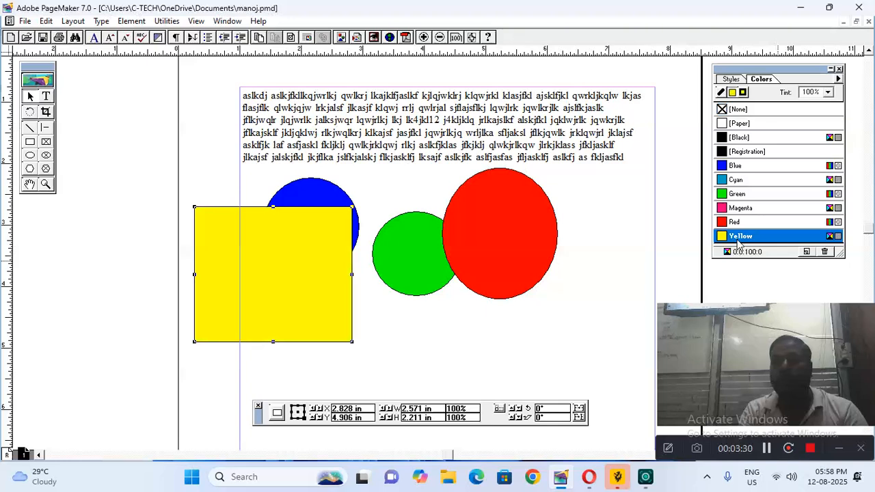
{"action": "left_click", "coordinate": [26, 22]}
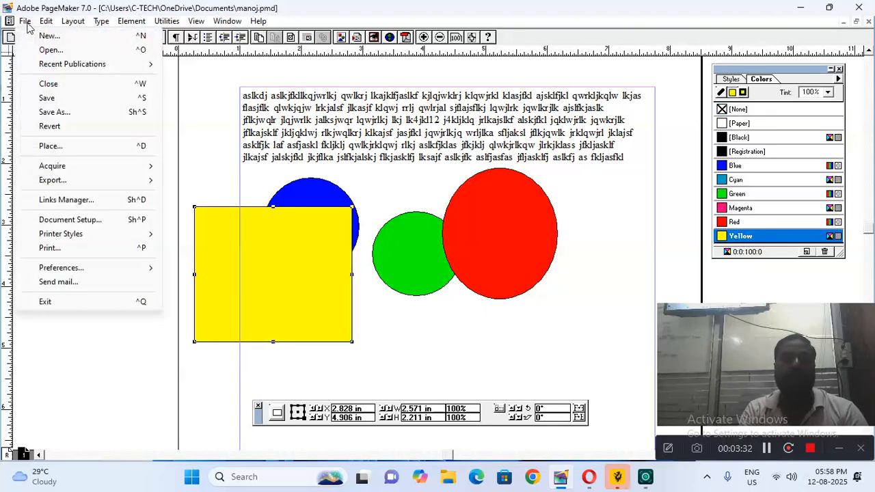
Revert manoj.pmd to its last-saved version, discarding the coloured shapes
{"action": "left_click", "coordinate": [50, 128]}
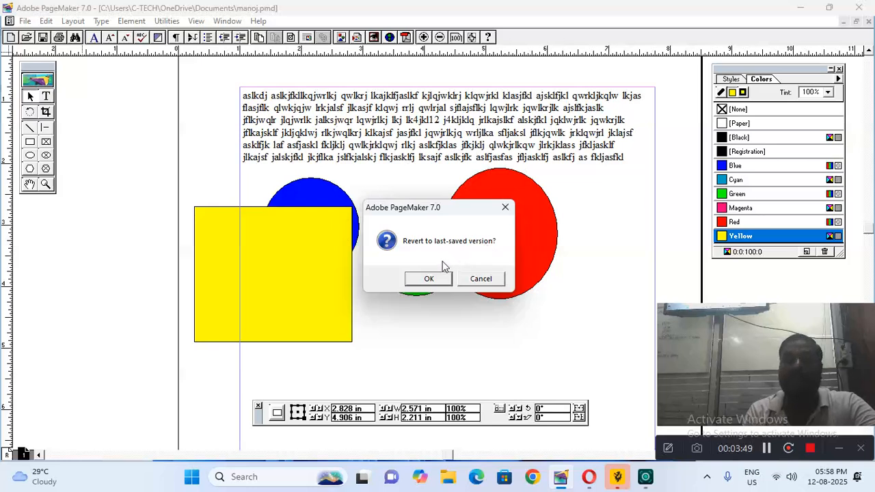
{"action": "left_click", "coordinate": [424, 280]}
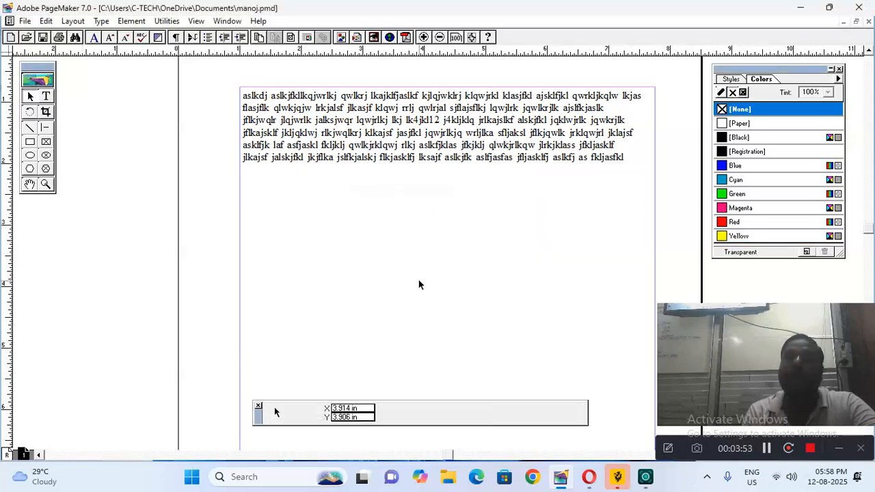
{"action": "left_click", "coordinate": [26, 23]}
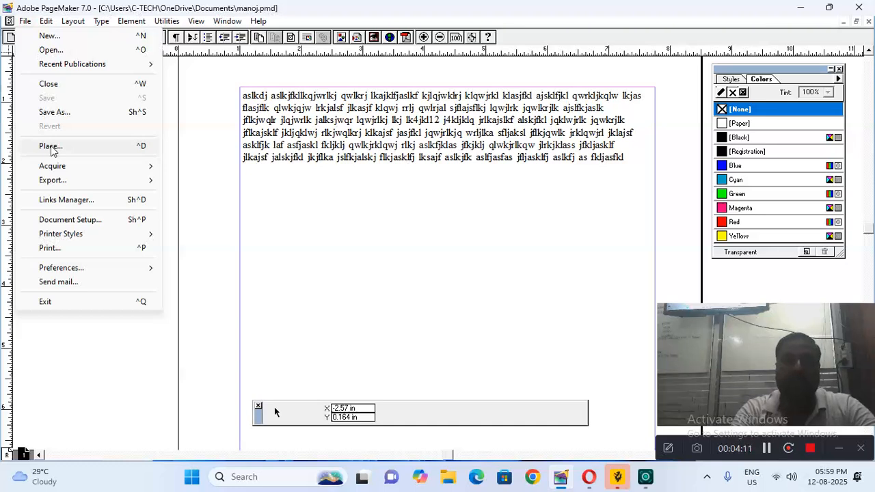
Load the HEAVEN picture from D:\wall\natcher for placing
{"action": "left_click", "coordinate": [50, 147]}
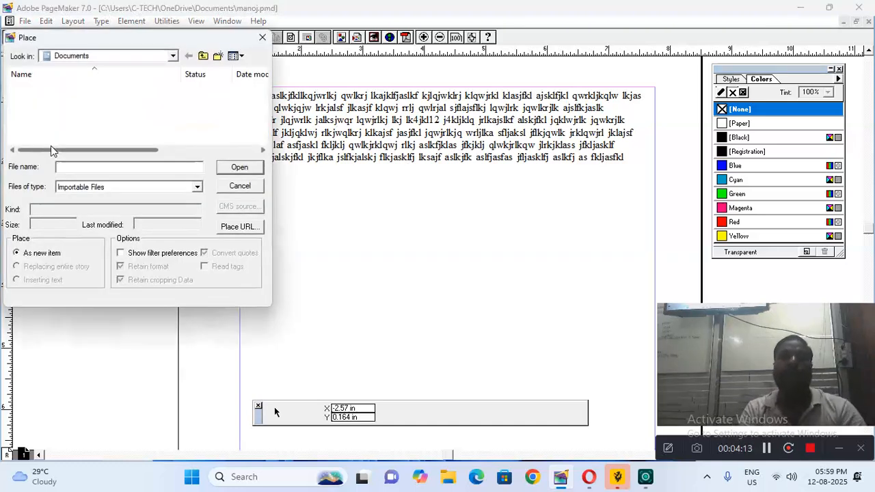
{"action": "left_click", "coordinate": [174, 56]}
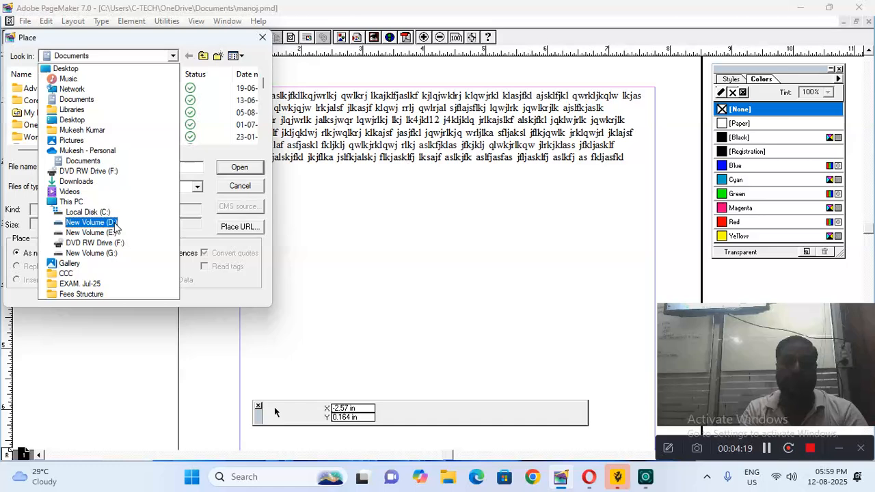
{"action": "left_click", "coordinate": [114, 223]}
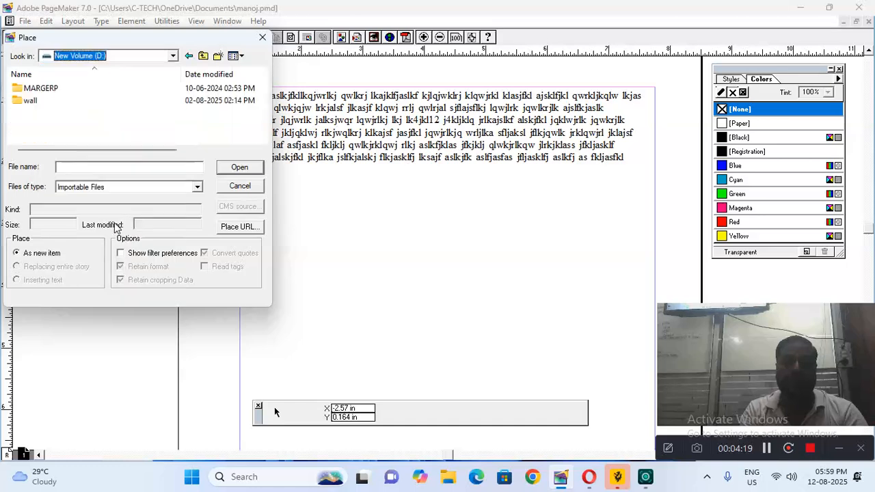
{"action": "left_click", "coordinate": [42, 103]}
{"action": "left_click", "coordinate": [241, 168]}
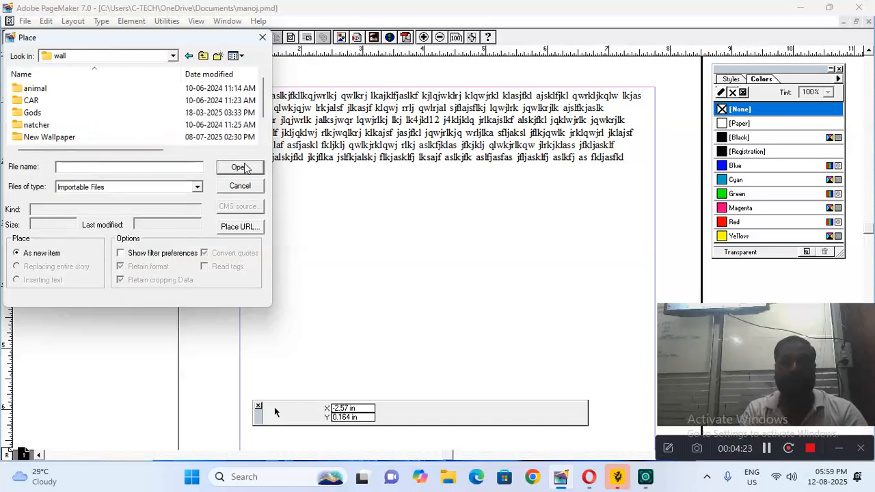
{"action": "scroll", "coordinate": [265, 108], "scroll_direction": "down", "scroll_amount": 2}
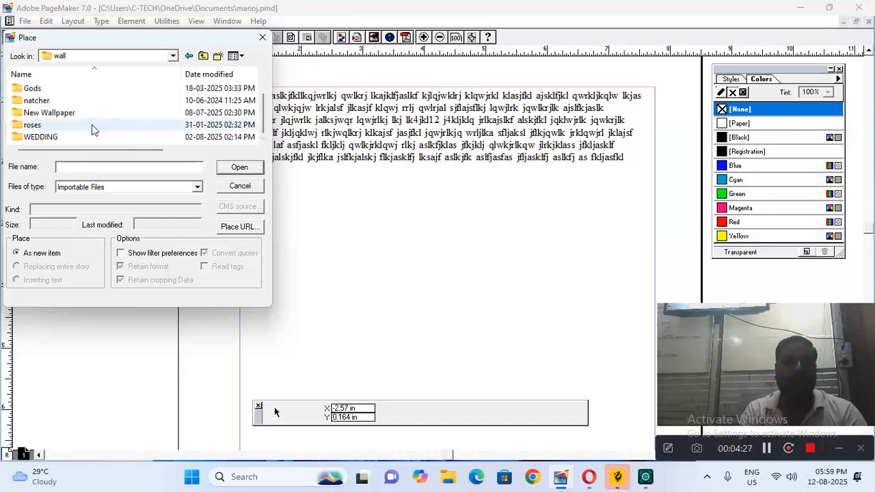
{"action": "double_click", "coordinate": [64, 103]}
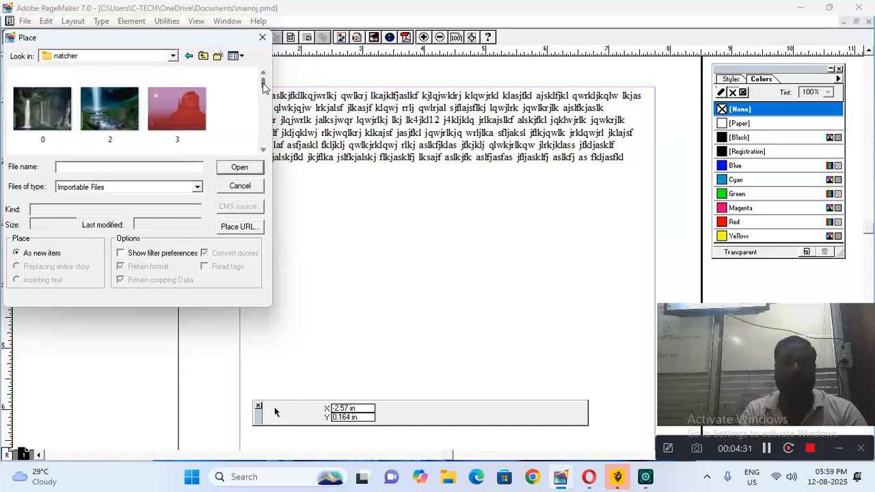
{"action": "left_click_drag", "start_coordinate": [264, 84], "coordinate": [263, 104]}
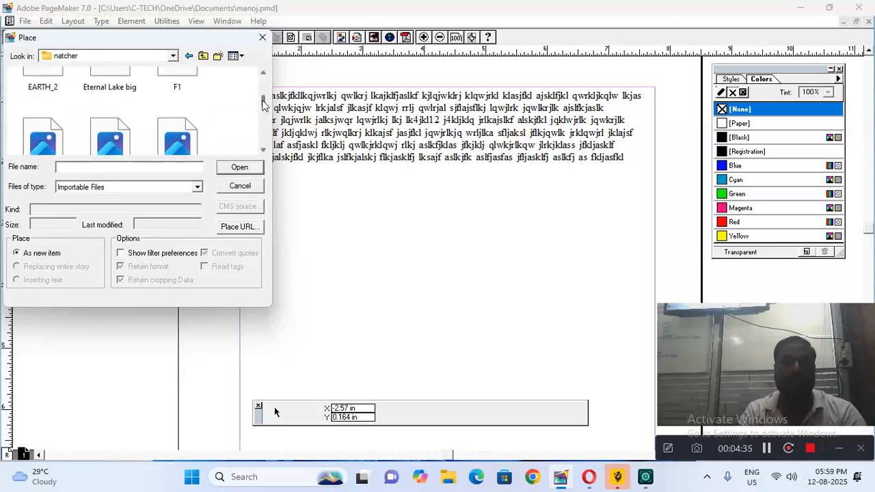
{"action": "left_click_drag", "start_coordinate": [262, 102], "coordinate": [263, 106]}
{"action": "left_click", "coordinate": [108, 101]}
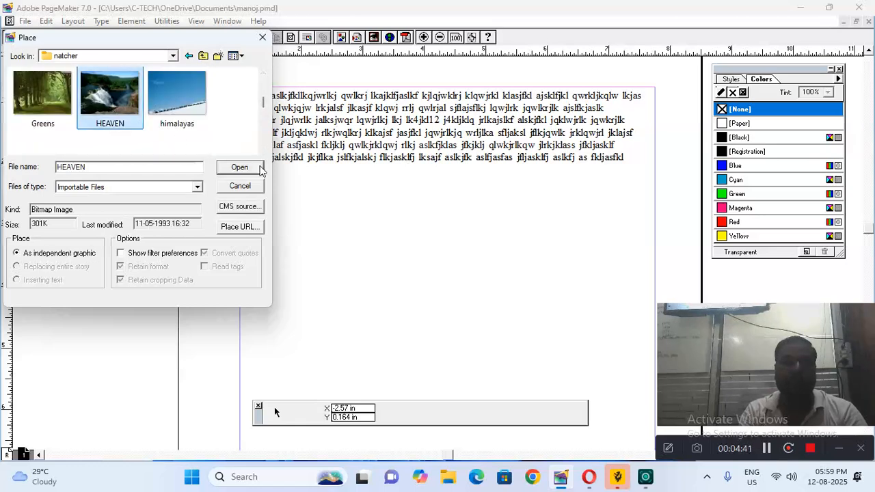
{"action": "left_click", "coordinate": [256, 168]}
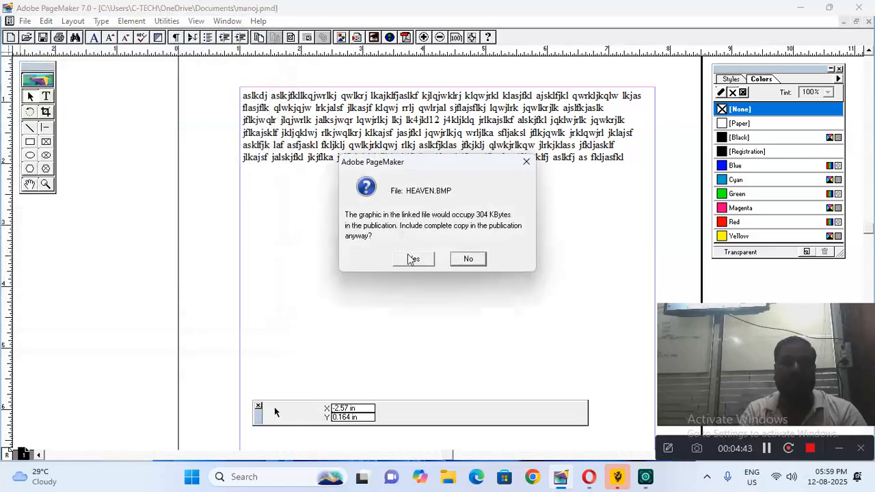
Embed HEAVEN.BMP and place it as a frame below the text paragraph
{"action": "left_click", "coordinate": [412, 256]}
{"action": "mouse_move", "coordinate": [263, 184]}
{"action": "left_mouse_down"}
{"action": "mouse_move", "coordinate": [527, 316]}
{"action": "mouse_move", "coordinate": [585, 376]}
{"action": "left_mouse_up"}
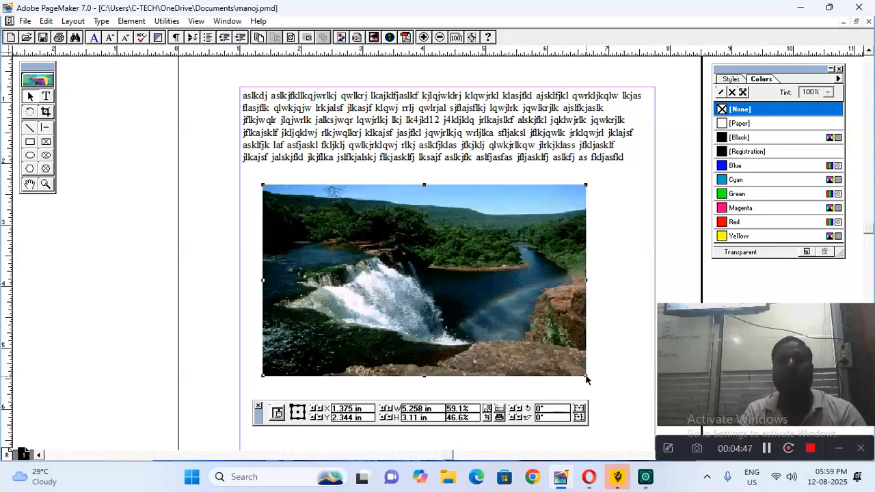
{"action": "left_click", "coordinate": [233, 242]}
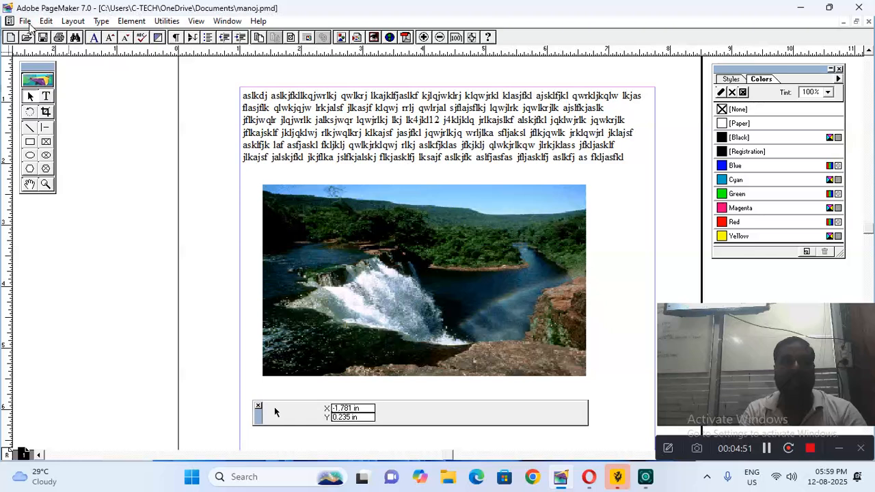
{"action": "left_click", "coordinate": [27, 23]}
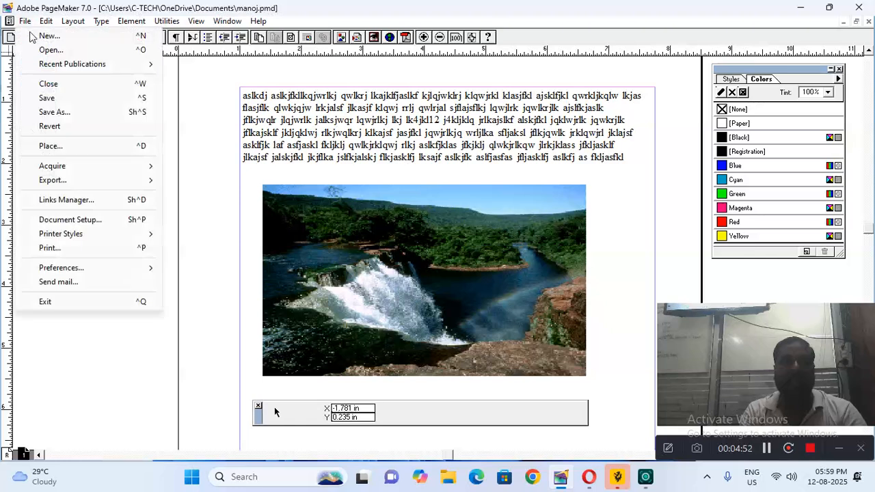
Place the red desert picture '3' over the text's top-left area
{"action": "left_click", "coordinate": [61, 146]}
{"action": "left_click", "coordinate": [204, 106]}
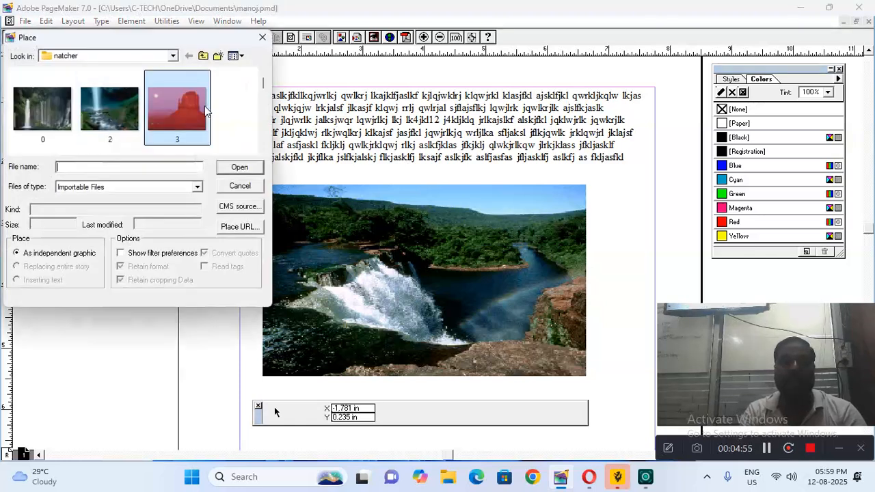
{"action": "left_click", "coordinate": [236, 168]}
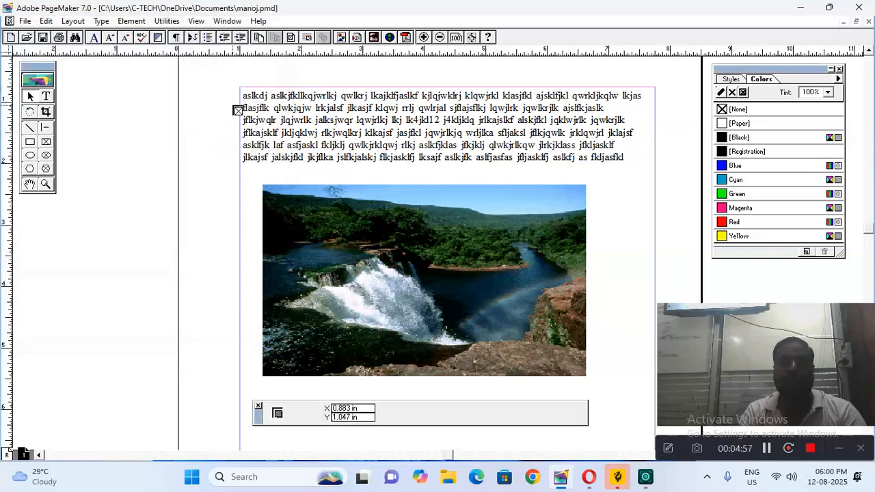
{"action": "left_click_drag", "start_coordinate": [231, 94], "coordinate": [475, 276]}
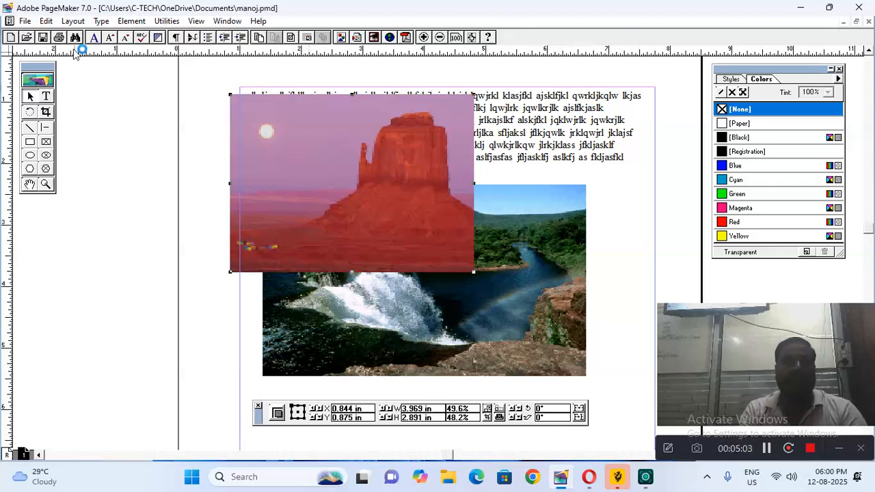
{"action": "left_click", "coordinate": [24, 22]}
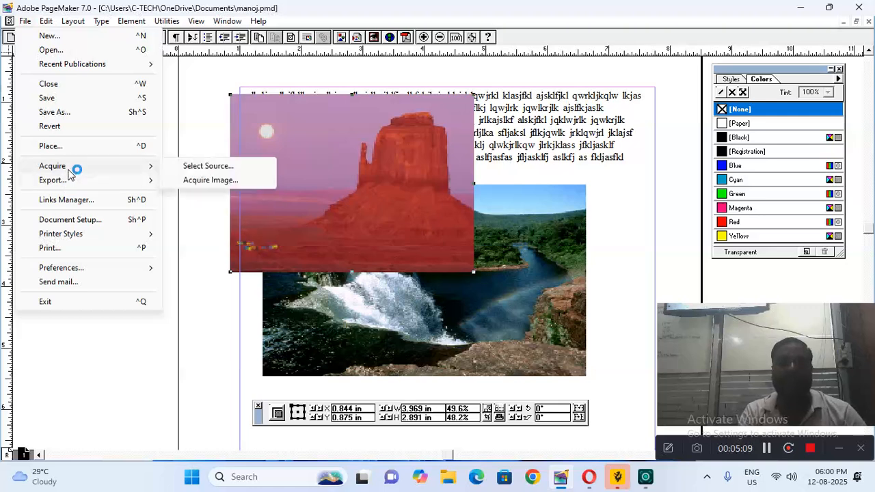
Try exporting the desert picture as JPEG 'ads' to the Desktop; dismiss the cannot-export error
{"action": "mouse_move", "coordinate": [75, 183]}
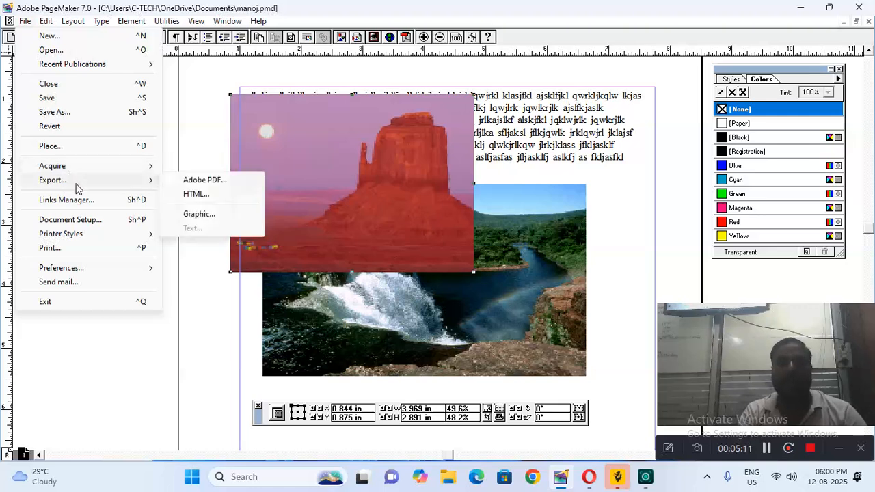
{"action": "left_click", "coordinate": [203, 216]}
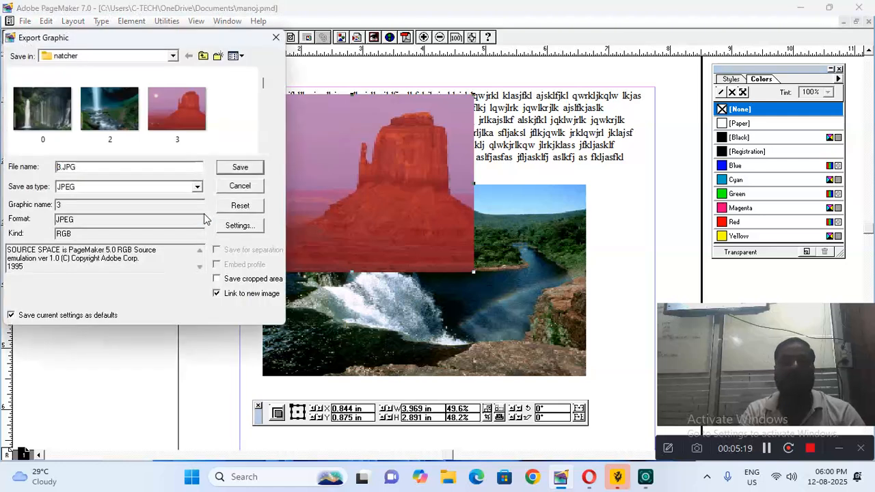
{"action": "left_click", "coordinate": [172, 57]}
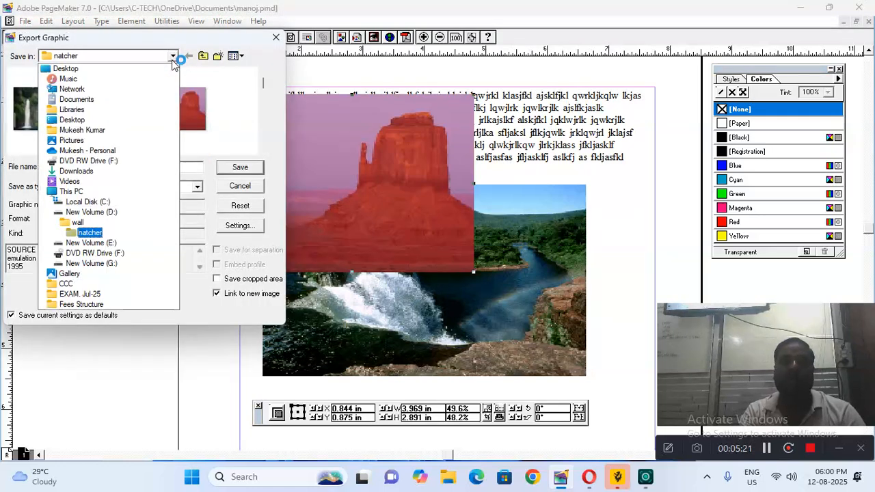
{"action": "left_click", "coordinate": [81, 123]}
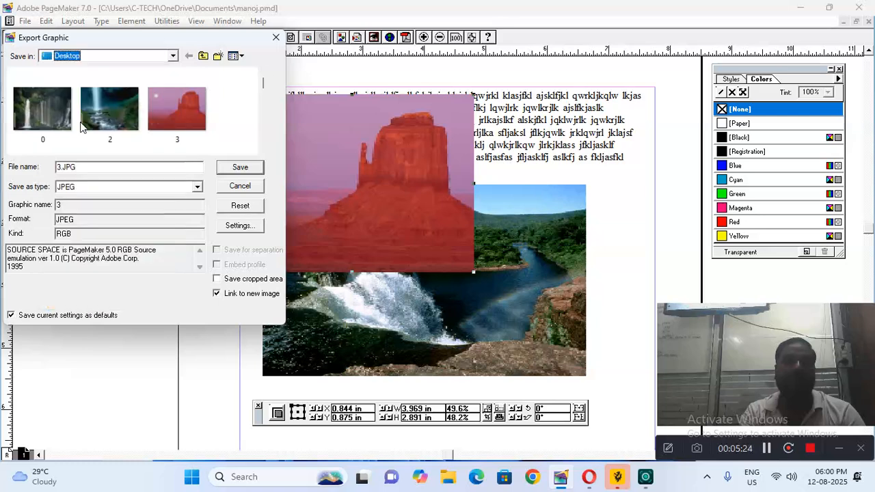
{"action": "left_click", "coordinate": [94, 172]}
{"action": "left_click_drag", "start_coordinate": [89, 170], "coordinate": [28, 164]}
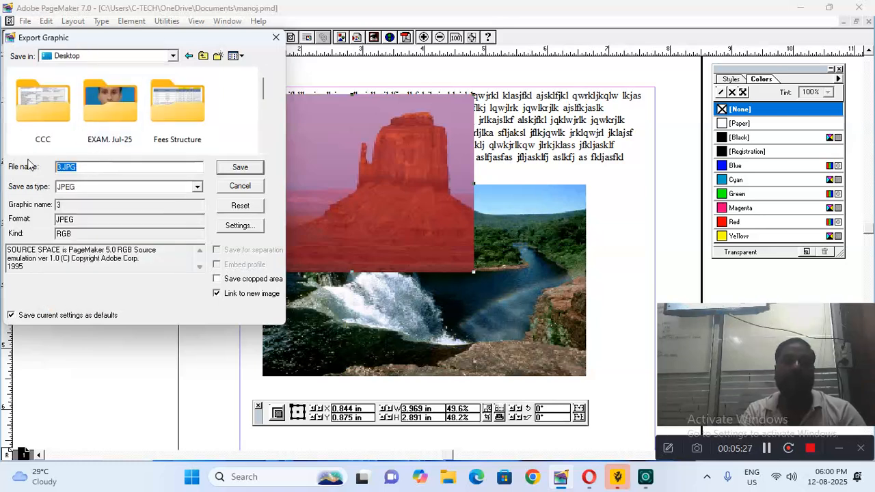
{"action": "type", "text": "ads"}
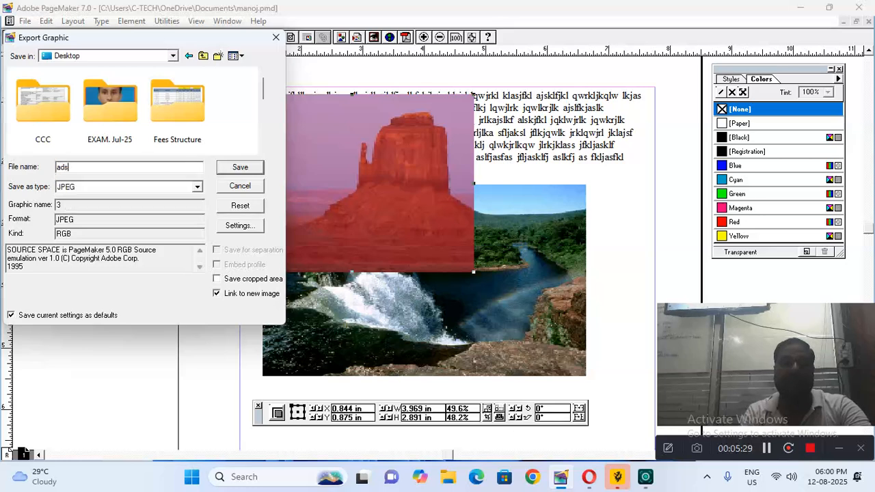
{"action": "type", "text": "s"}
{"action": "left_click", "coordinate": [248, 169]}
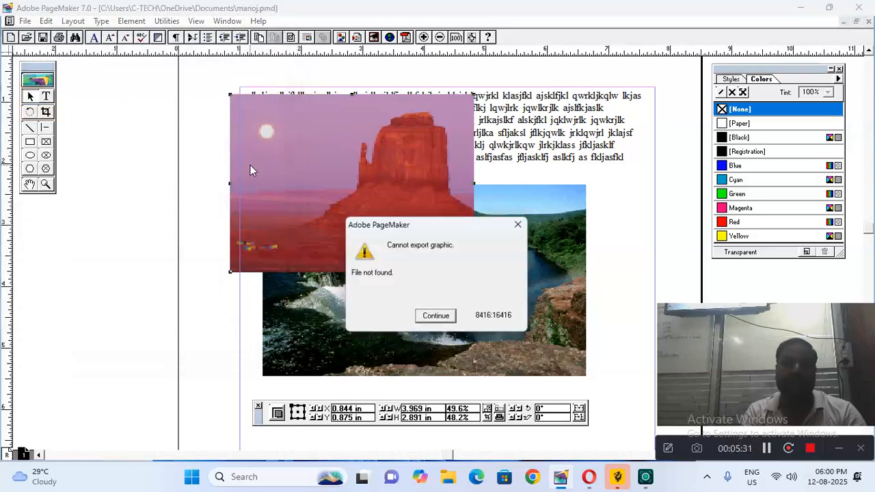
{"action": "left_click", "coordinate": [436, 317]}
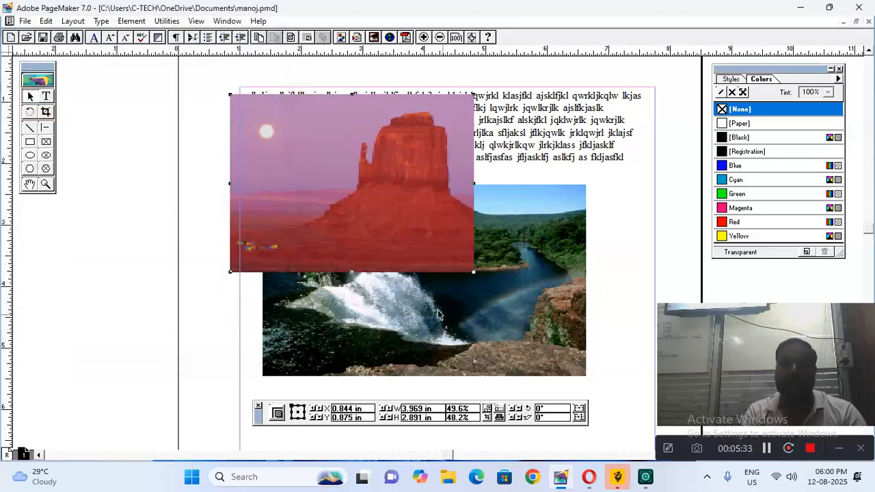
{"action": "left_click", "coordinate": [25, 21]}
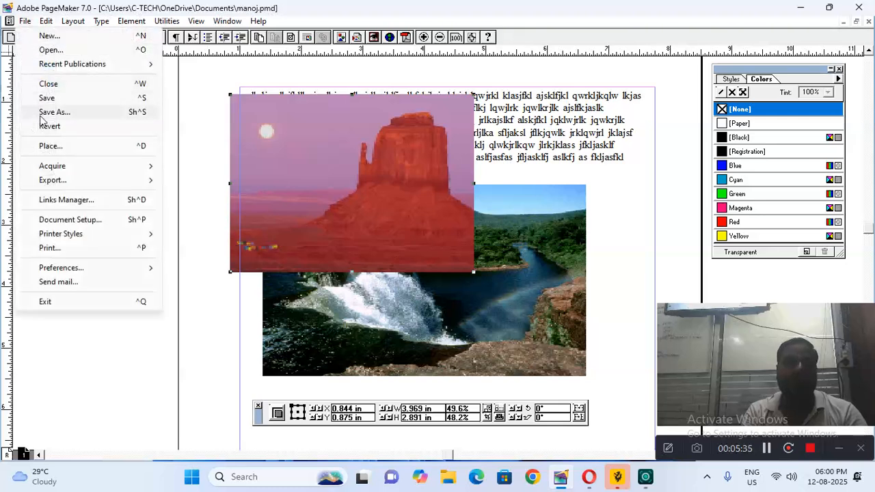
Retry exporting the desert picture to the Desktop and dismiss the repeated error
{"action": "mouse_move", "coordinate": [61, 179]}
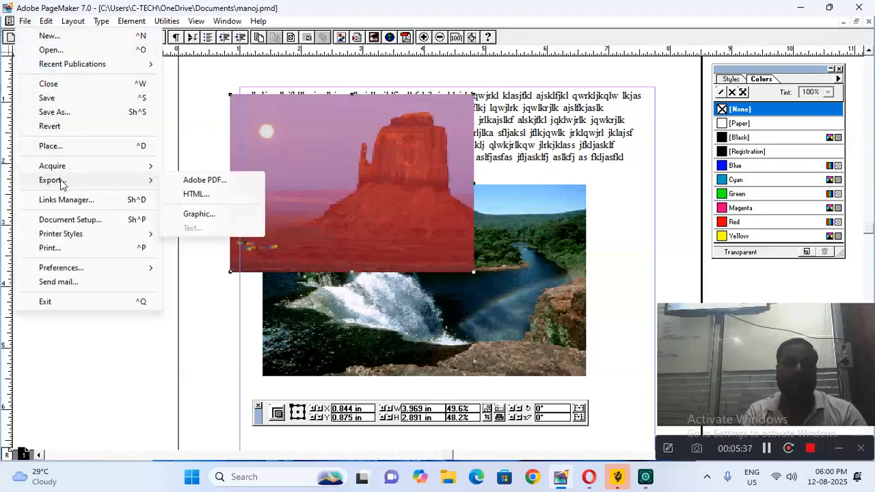
{"action": "left_click", "coordinate": [195, 213]}
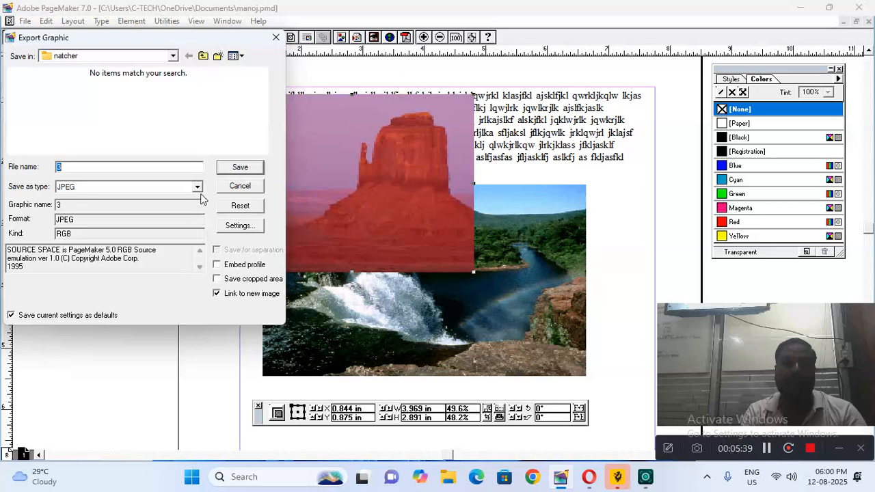
{"action": "left_click", "coordinate": [168, 57]}
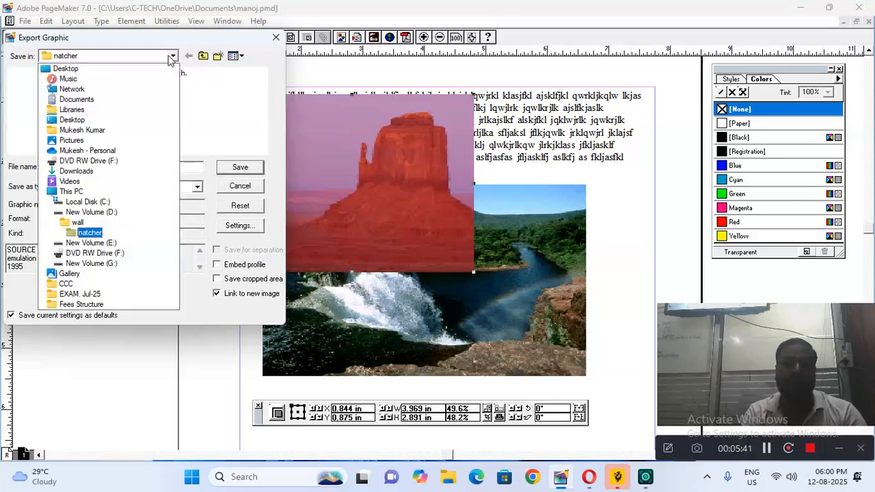
{"action": "left_click", "coordinate": [84, 121]}
{"action": "left_click", "coordinate": [79, 166]}
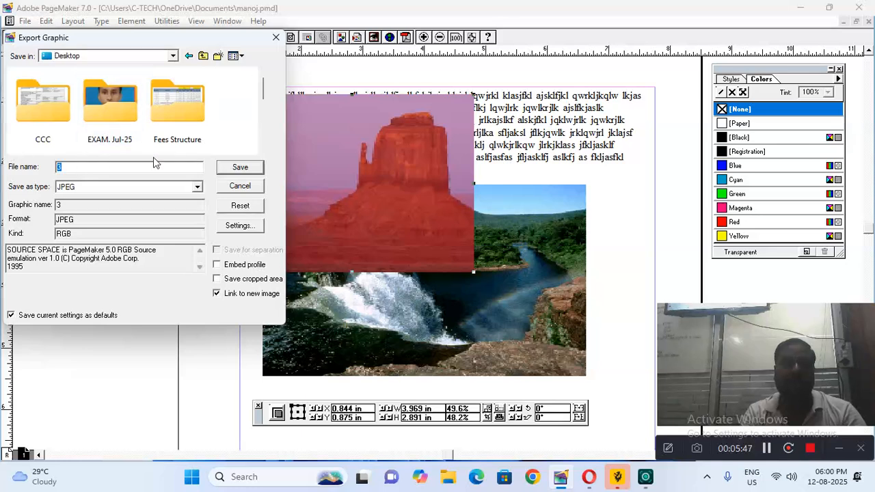
{"action": "left_click", "coordinate": [241, 168]}
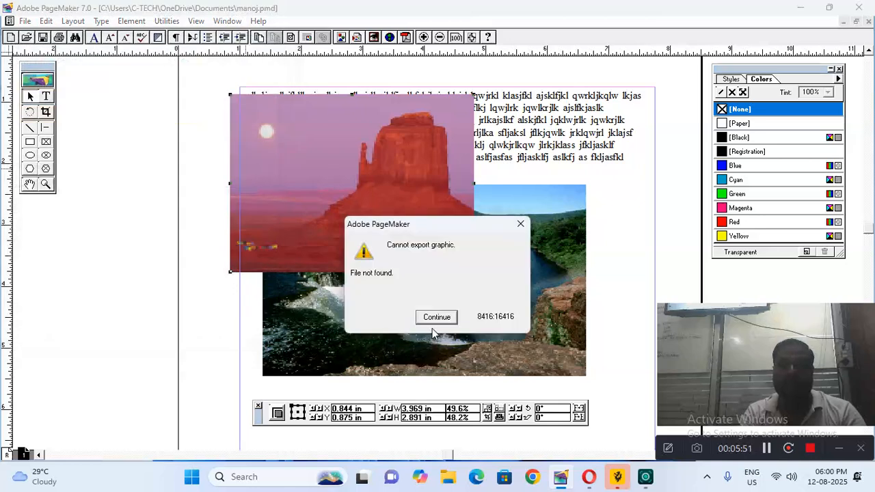
{"action": "left_click", "coordinate": [435, 319]}
Select the waterfall picture, then open and cancel the Place dialog
{"action": "left_click", "coordinate": [424, 316]}
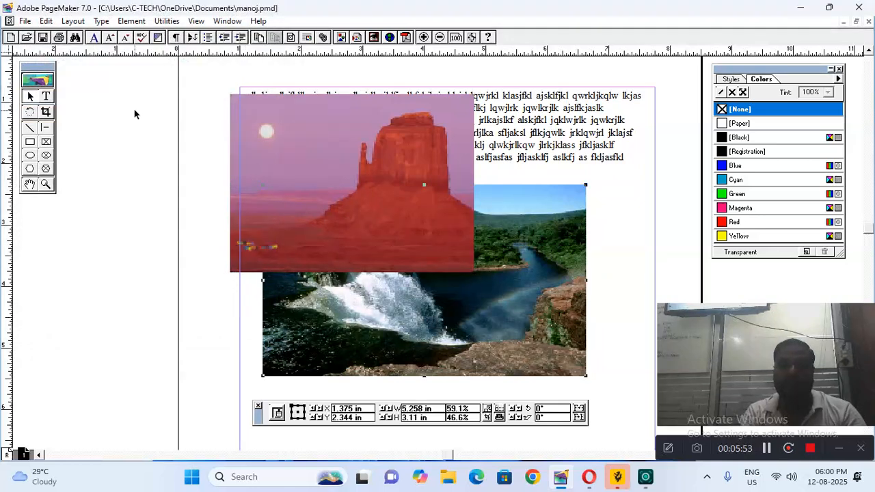
{"action": "left_click", "coordinate": [26, 20]}
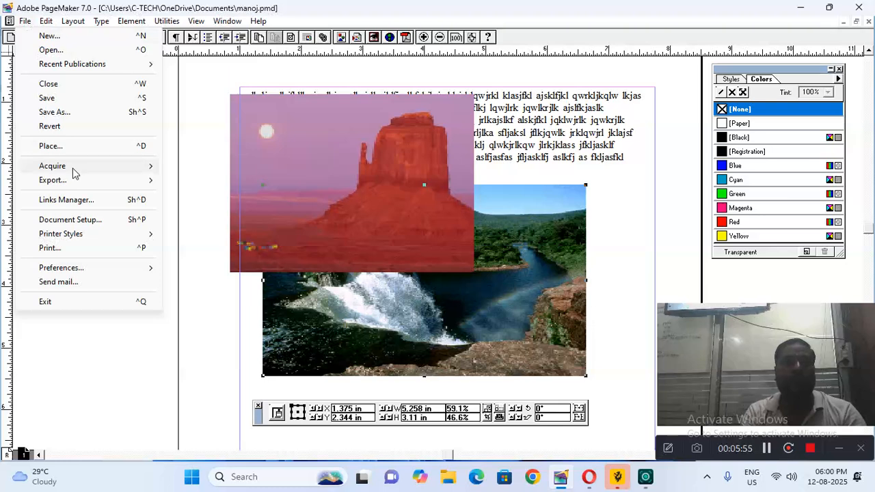
{"action": "left_click", "coordinate": [50, 146]}
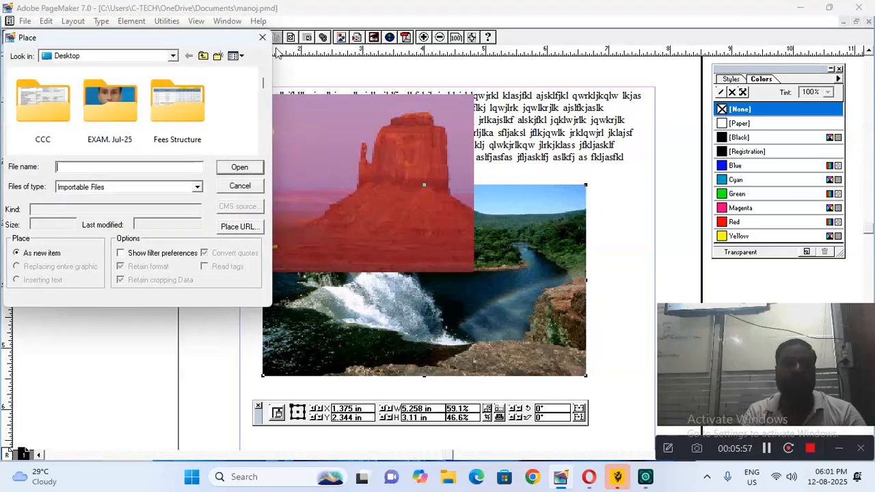
{"action": "left_click", "coordinate": [263, 39]}
Export the waterfall picture as HEAVEN to the Desktop; dismiss the file-not-found error
{"action": "left_click", "coordinate": [24, 21]}
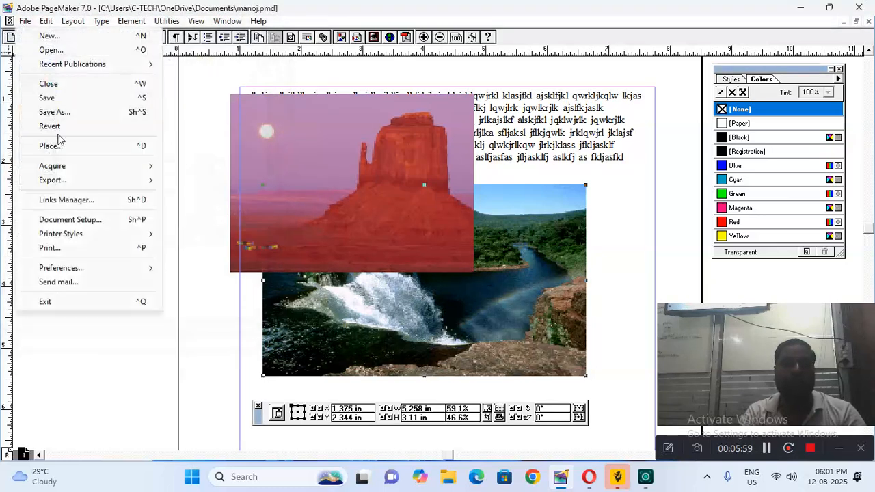
{"action": "mouse_move", "coordinate": [62, 180]}
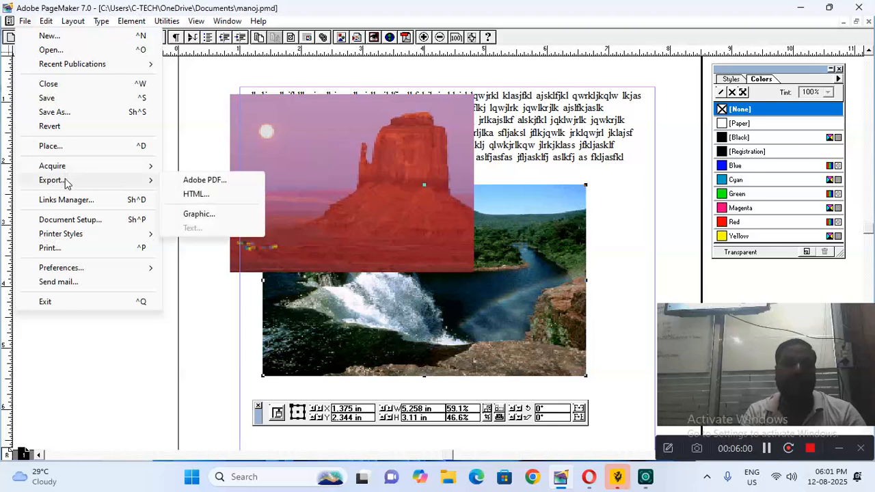
{"action": "left_click", "coordinate": [213, 215]}
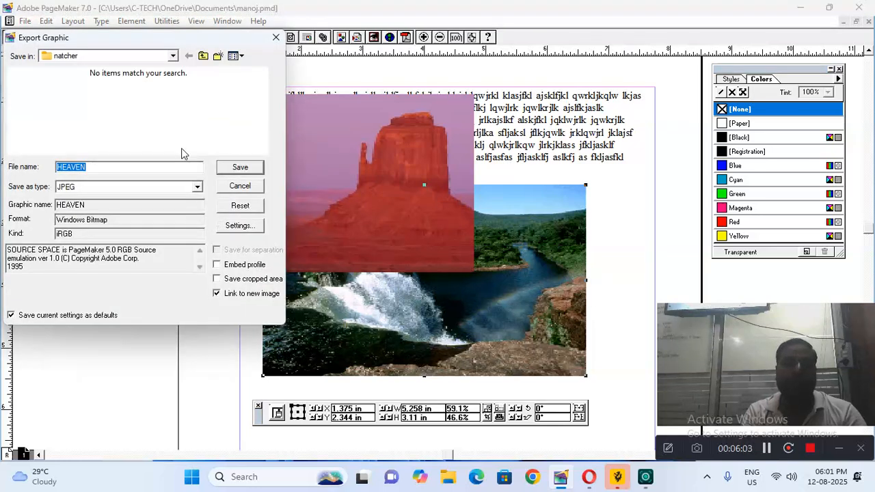
{"action": "left_click", "coordinate": [172, 56]}
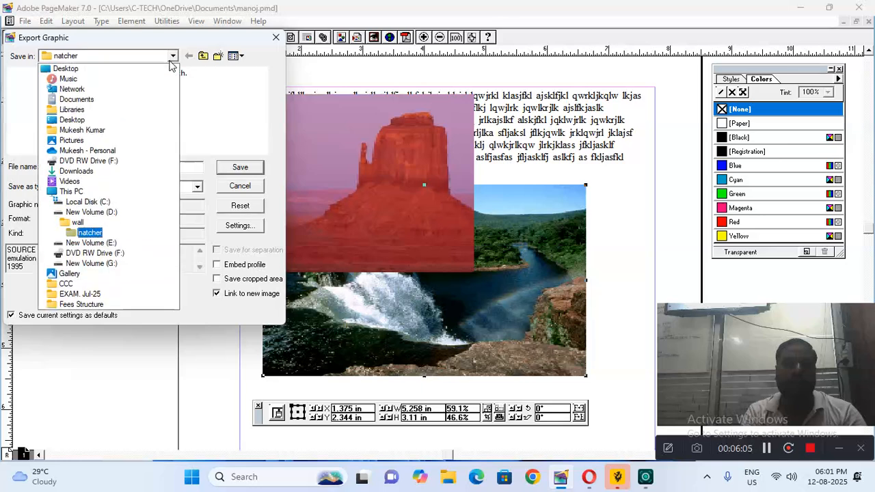
{"action": "left_click", "coordinate": [88, 120]}
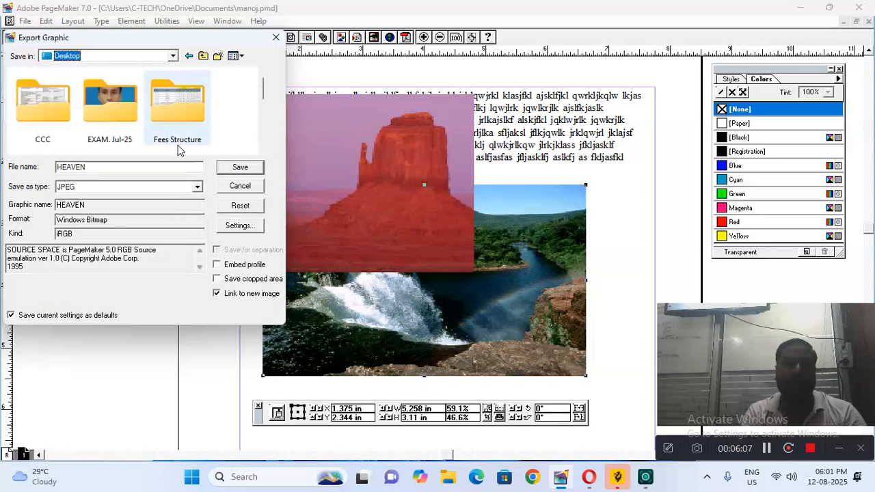
{"action": "left_click", "coordinate": [231, 168]}
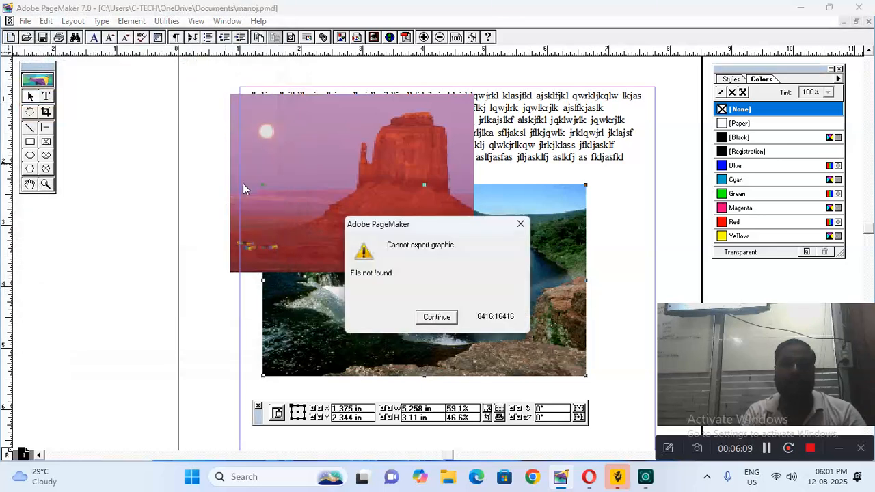
{"action": "left_click", "coordinate": [437, 317]}
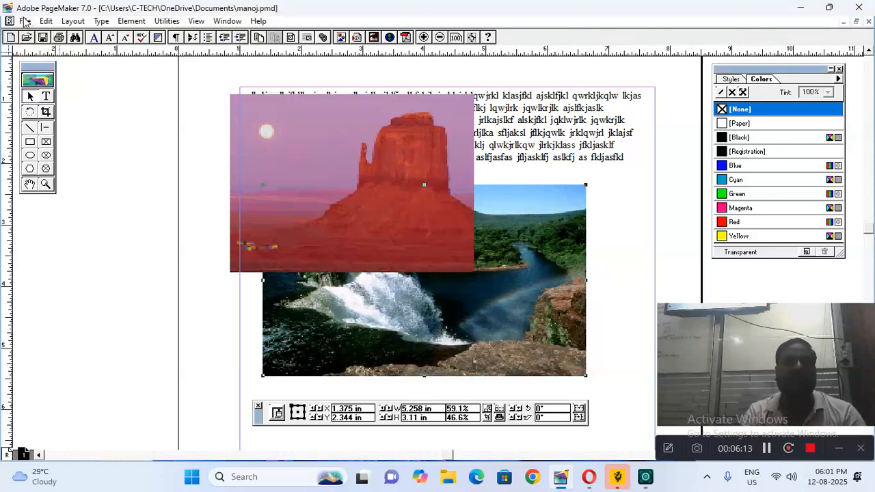
Export the story as a text-only file 'arr' on the Desktop, then minimize PageMaker
{"action": "left_click", "coordinate": [47, 99]}
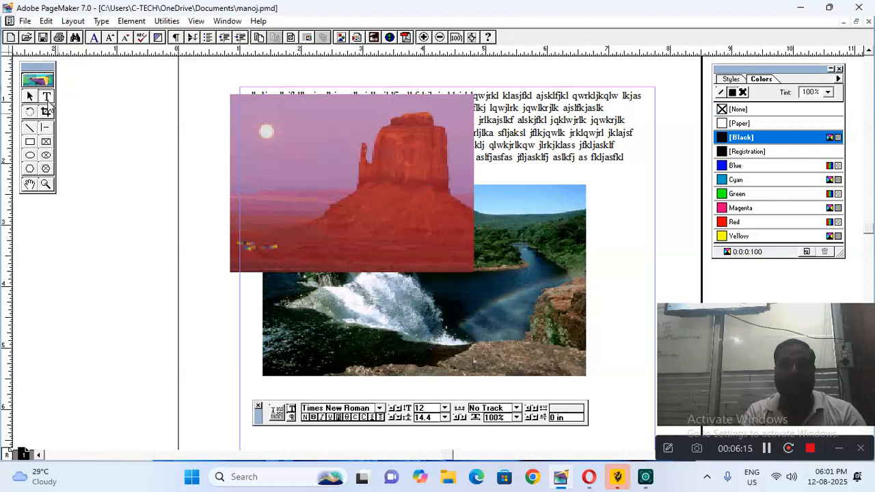
{"action": "left_click", "coordinate": [622, 157]}
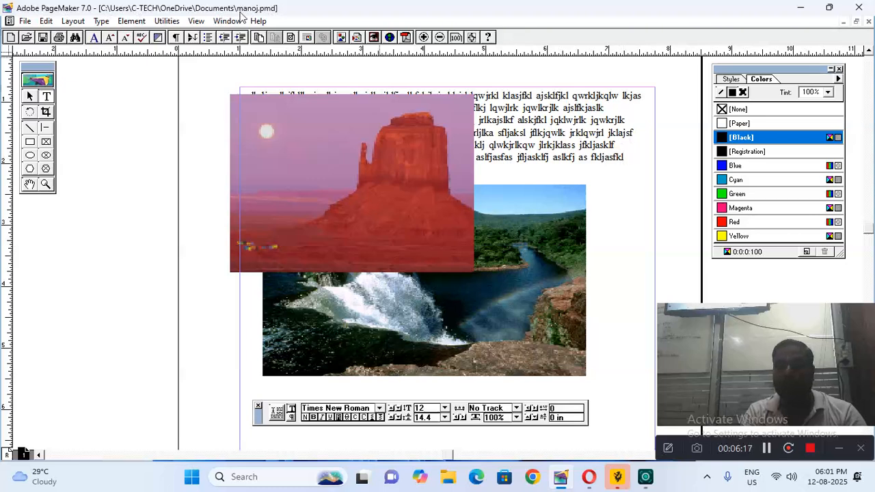
{"action": "left_click", "coordinate": [24, 21]}
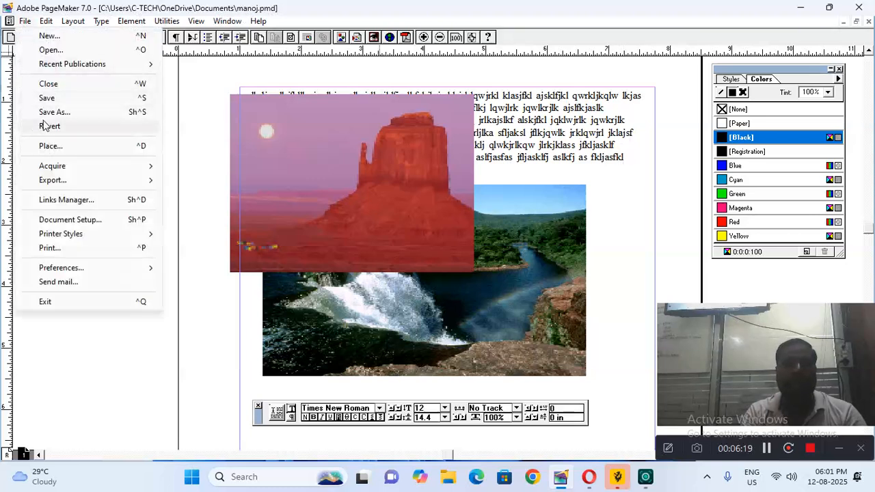
{"action": "mouse_move", "coordinate": [61, 179]}
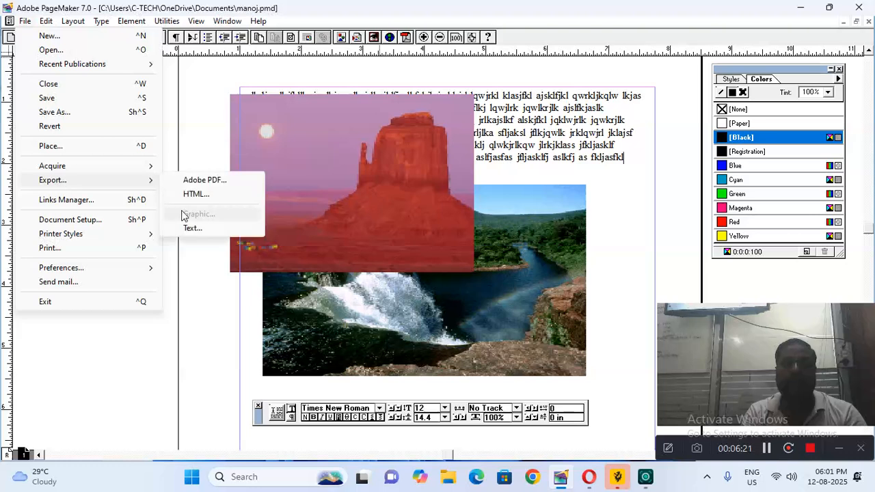
{"action": "left_click", "coordinate": [192, 228]}
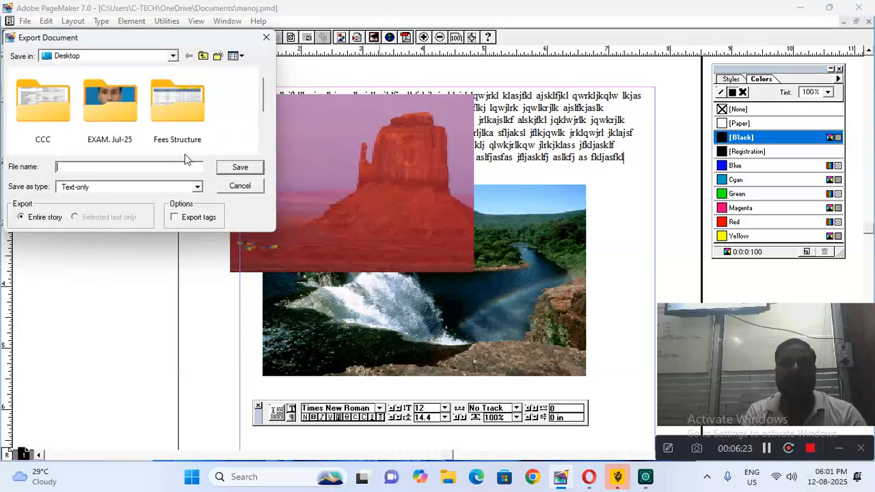
{"action": "type", "text": "am"}
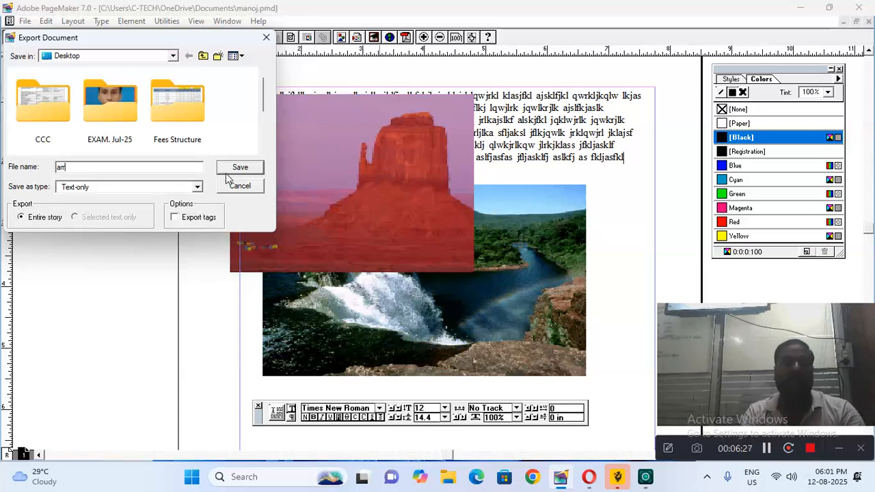
{"action": "left_click", "coordinate": [240, 168]}
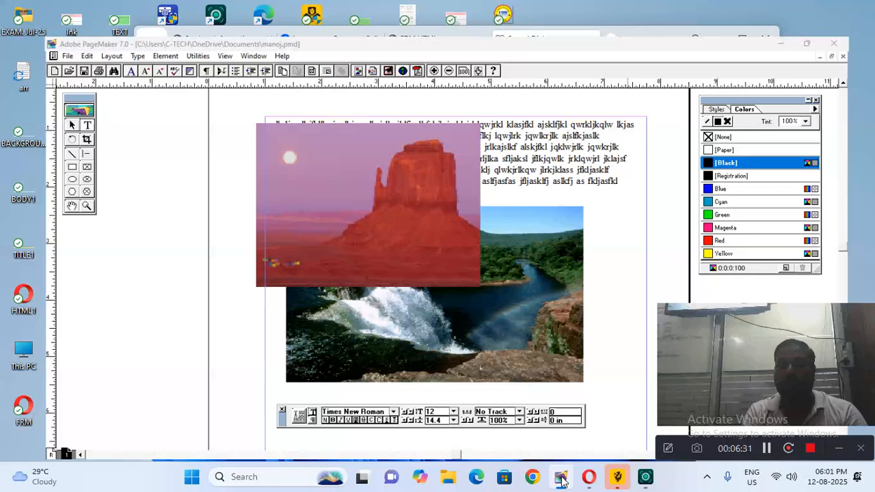
{"action": "left_click", "coordinate": [560, 478]}
Dismiss the security popup, quit Opera, then view arr in Notepad and close it
{"action": "left_click", "coordinate": [619, 373]}
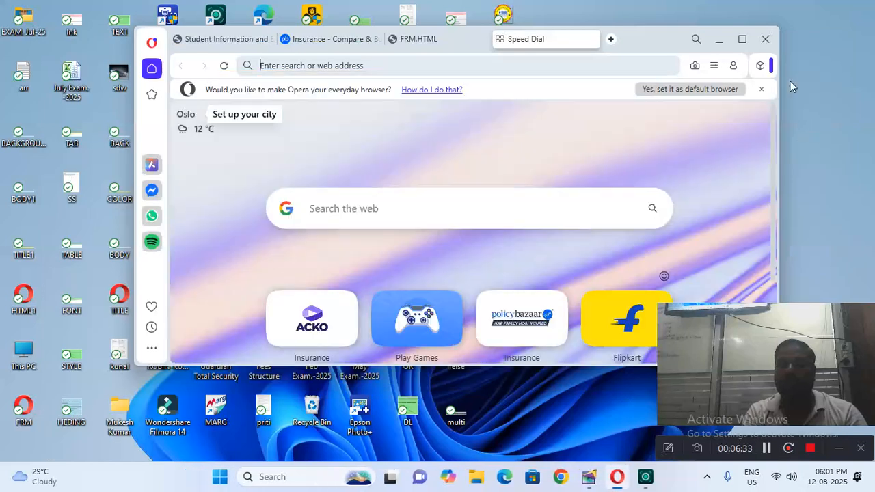
{"action": "left_click", "coordinate": [765, 39]}
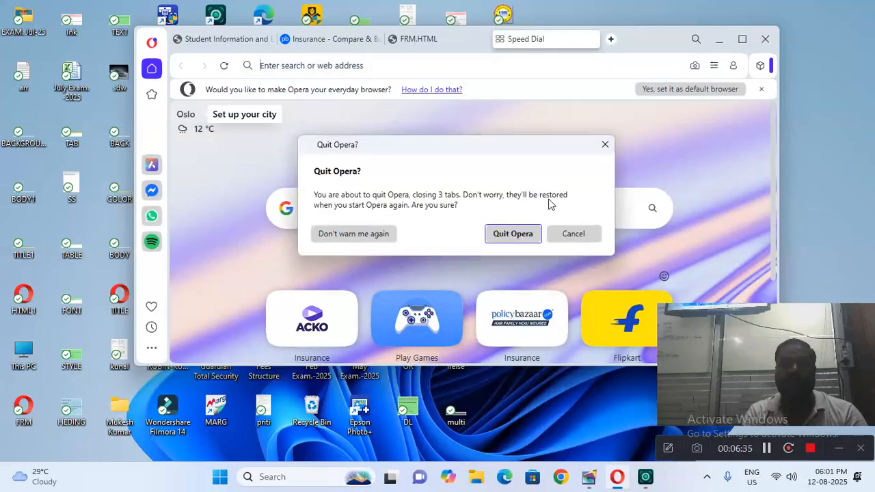
{"action": "left_click", "coordinate": [491, 235]}
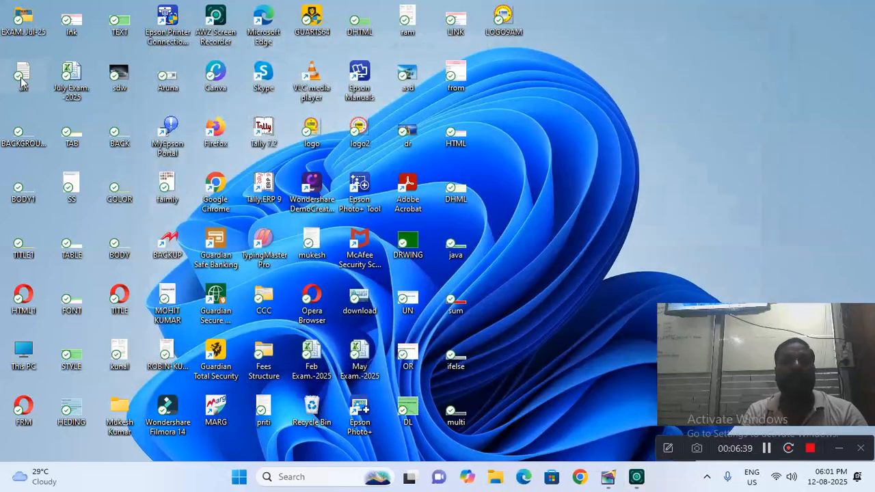
{"action": "double_click", "coordinate": [22, 81]}
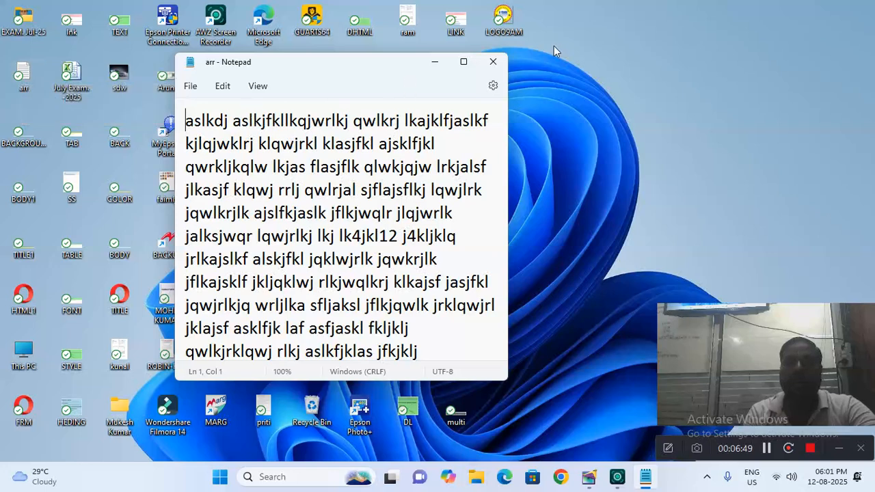
{"action": "left_click", "coordinate": [493, 62]}
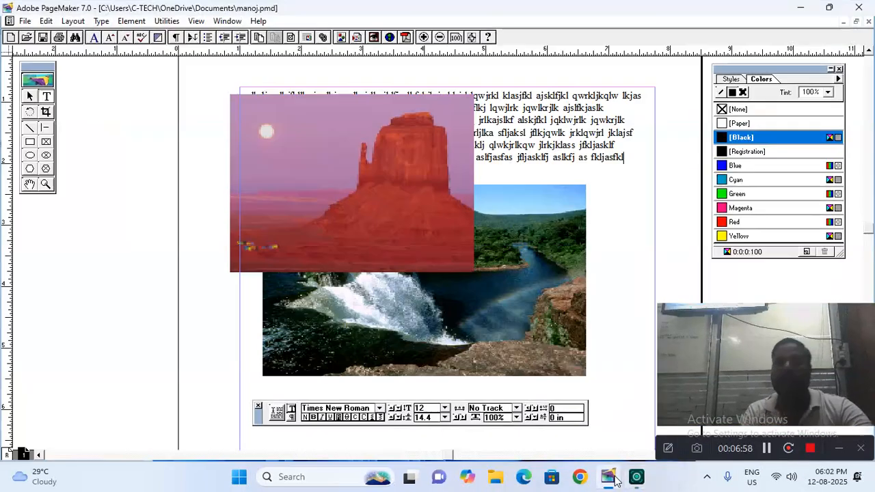
Restore PageMaker, select the desert image, and review Links Manager's 3.JPG, arr.TXT and HEAVEN.BMP
{"action": "left_click", "coordinate": [607, 477]}
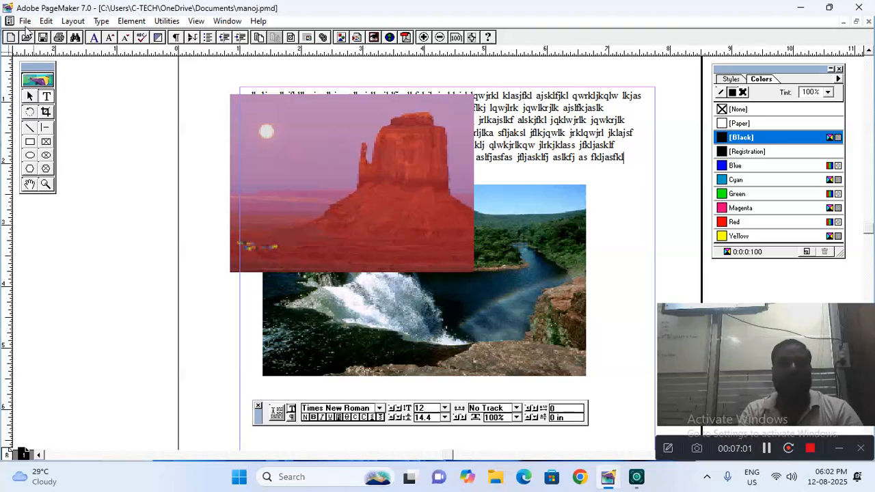
{"action": "left_click", "coordinate": [24, 21]}
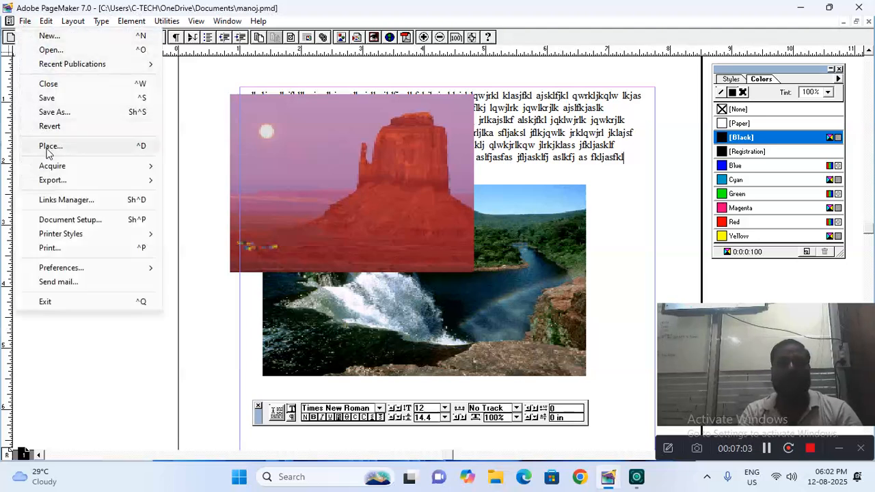
{"action": "left_click", "coordinate": [266, 154]}
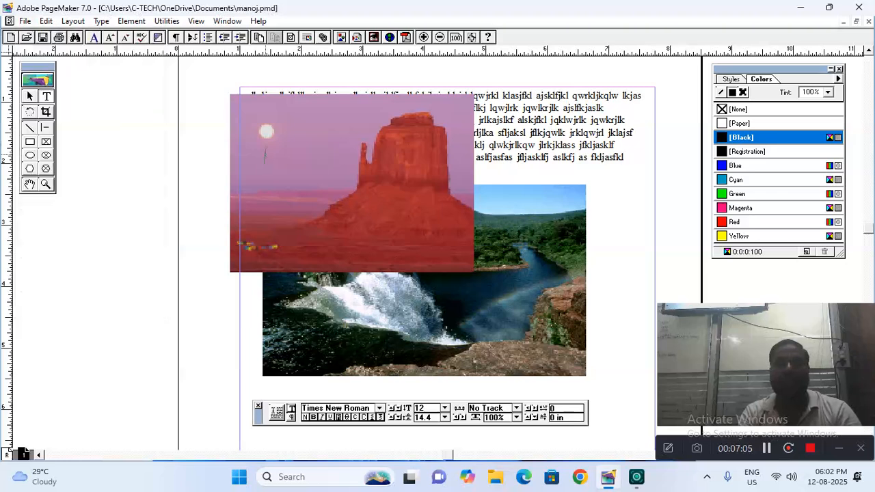
{"action": "left_click", "coordinate": [29, 97]}
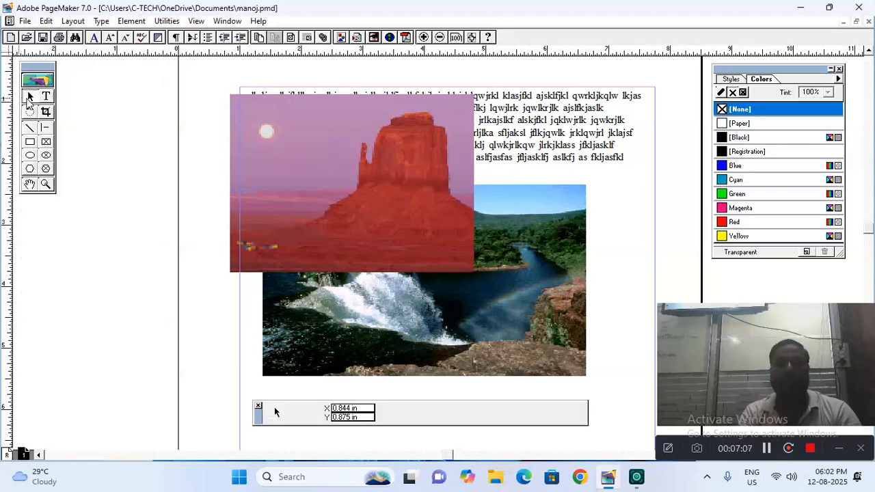
{"action": "left_click", "coordinate": [354, 256]}
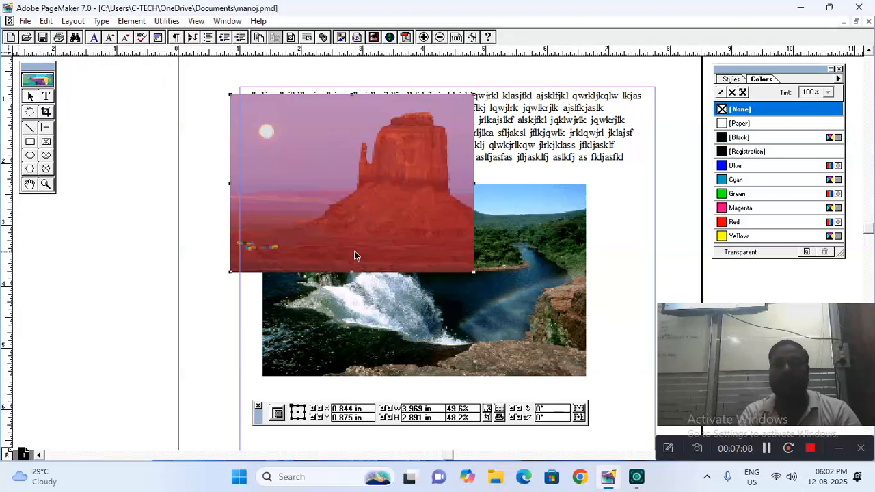
{"action": "left_click", "coordinate": [24, 20]}
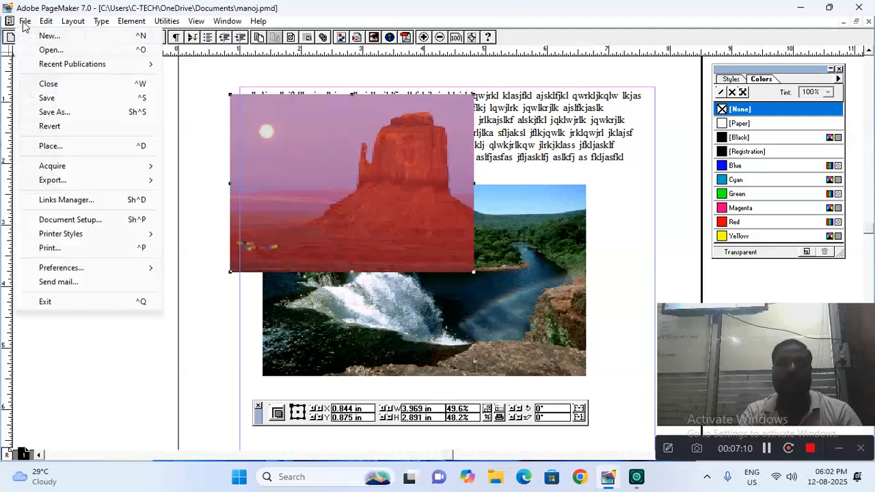
{"action": "left_click", "coordinate": [134, 205]}
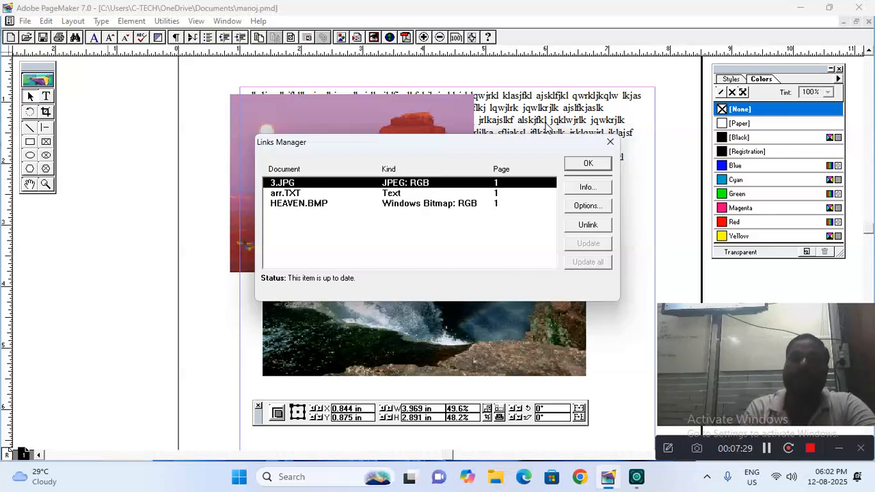
{"action": "left_click", "coordinate": [610, 141]}
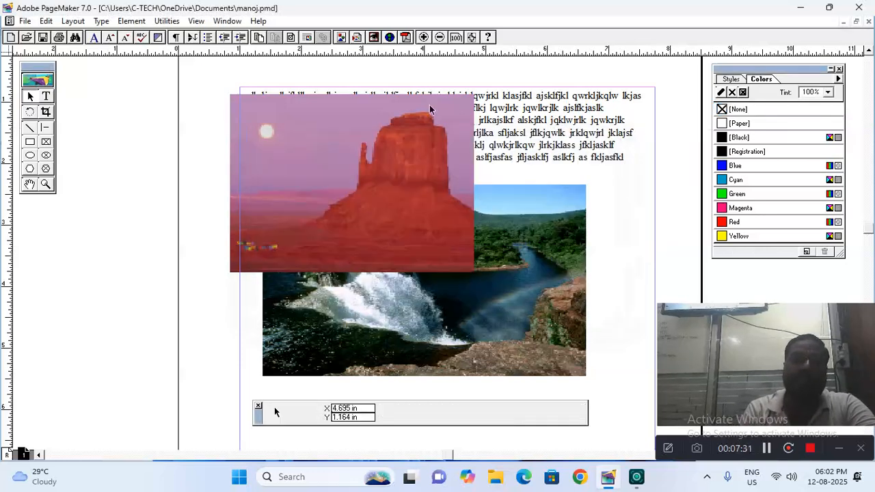
Turn on Double-sided with Facing pages in Document Setup, then view the pages 4–5 spread
{"action": "left_click", "coordinate": [26, 21]}
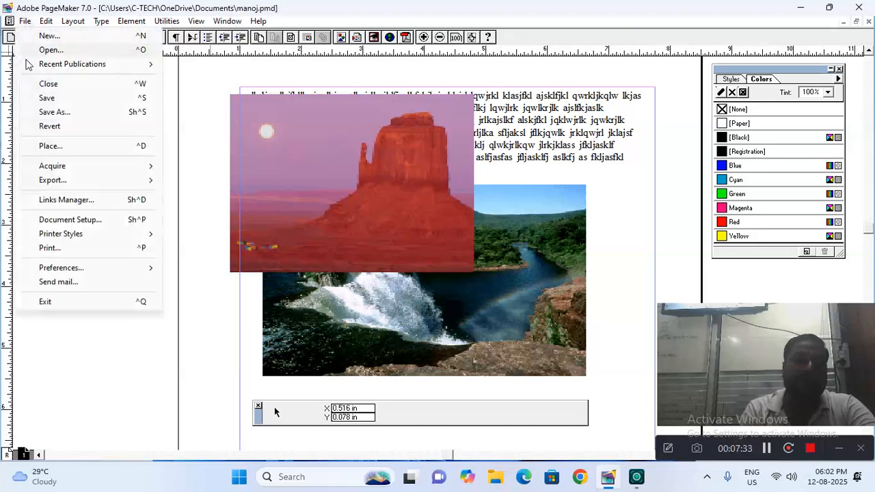
{"action": "left_click", "coordinate": [70, 220]}
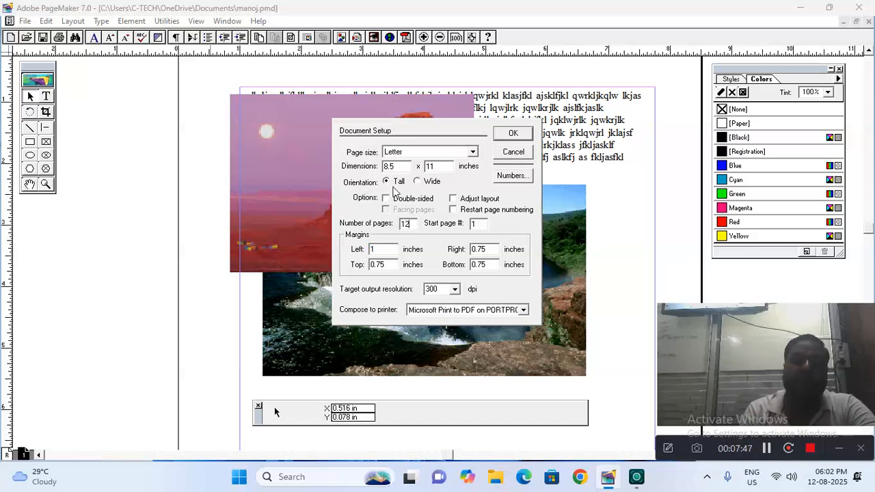
{"action": "left_click", "coordinate": [387, 198]}
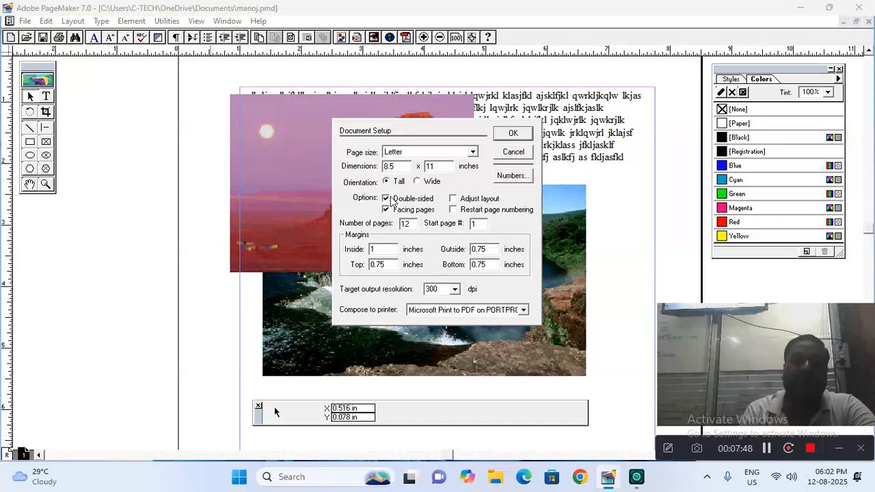
{"action": "left_click", "coordinate": [499, 137]}
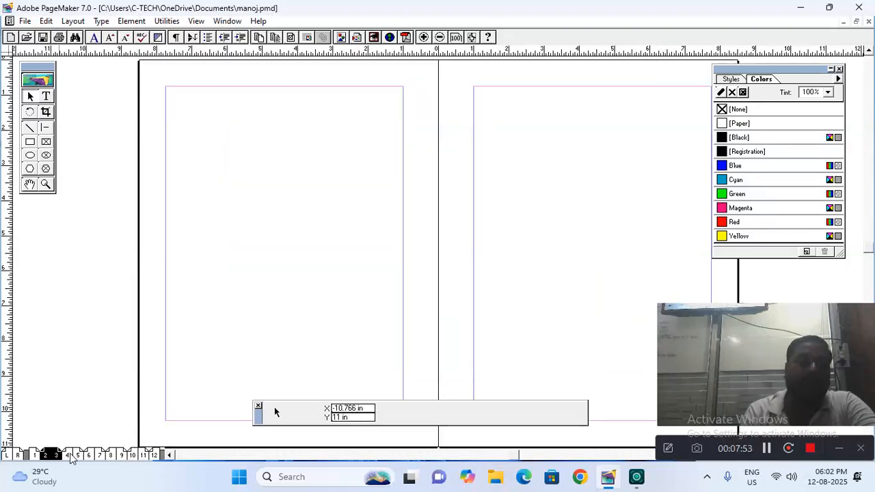
{"action": "left_click", "coordinate": [71, 456]}
Browse the blank spreads for pages 6–7, 8–9, page 1 and 2–3
{"action": "left_click", "coordinate": [101, 458]}
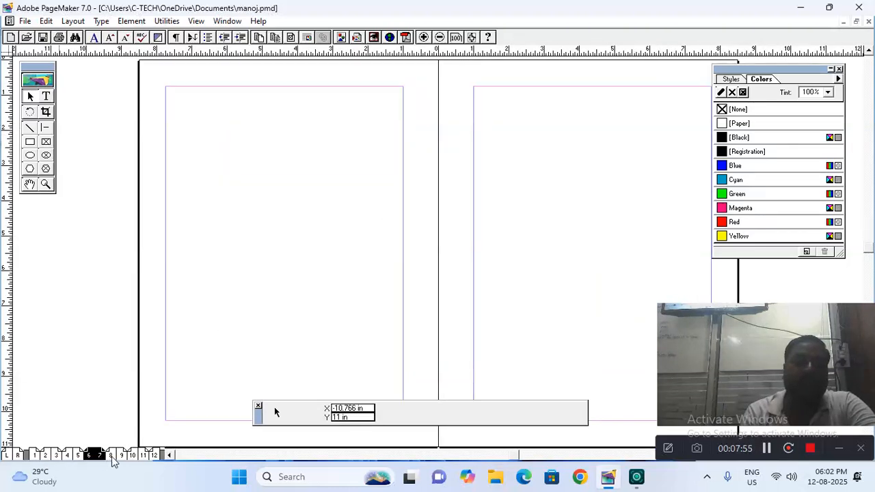
{"action": "left_click", "coordinate": [113, 458]}
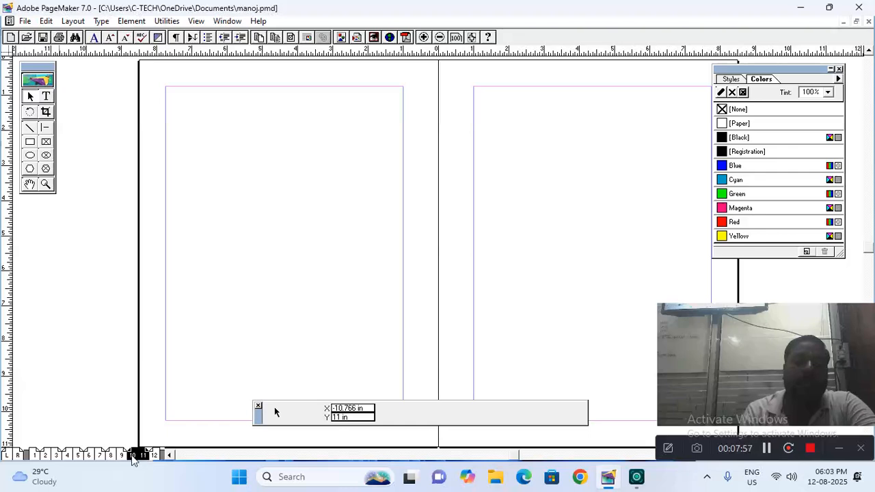
{"action": "left_click", "coordinate": [33, 456]}
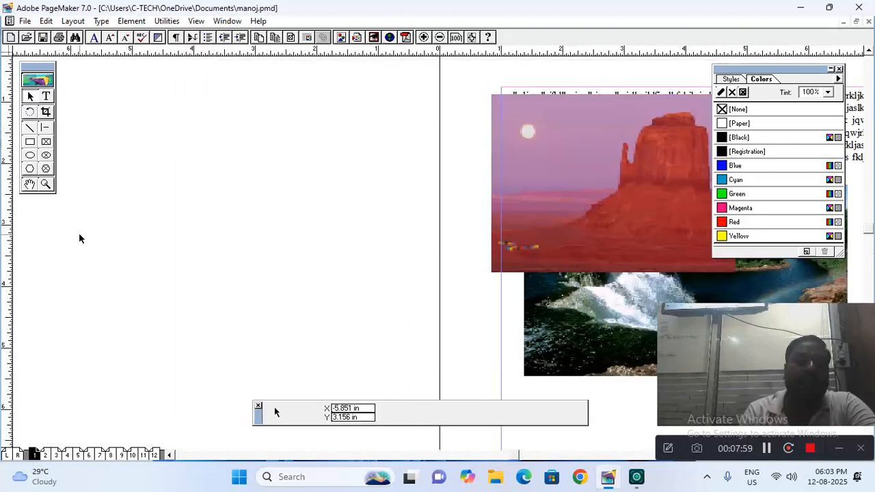
{"action": "left_click", "coordinate": [54, 456]}
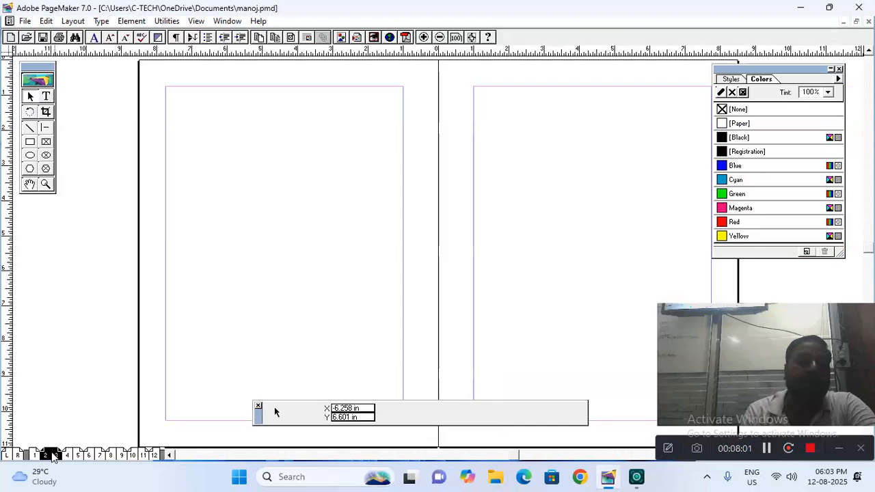
Turn off Double-sided in Document Setup and return to page 1
{"action": "left_click", "coordinate": [25, 21]}
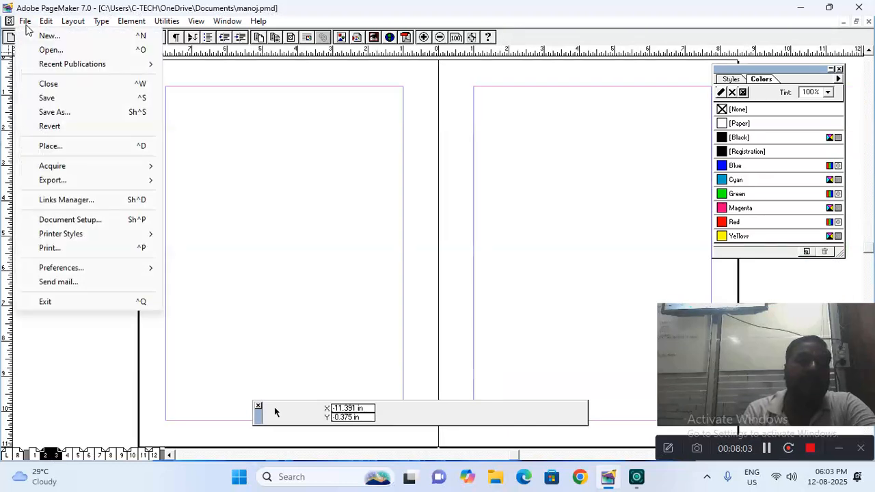
{"action": "left_click", "coordinate": [61, 220]}
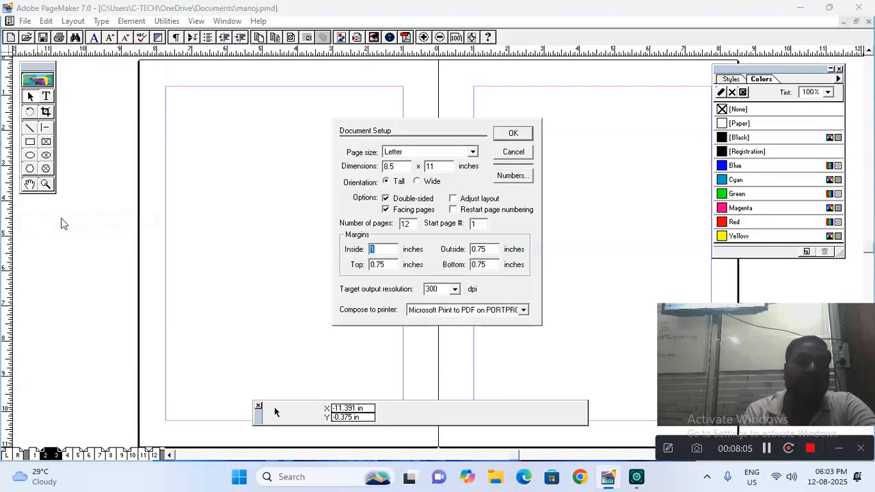
{"action": "left_click", "coordinate": [385, 199]}
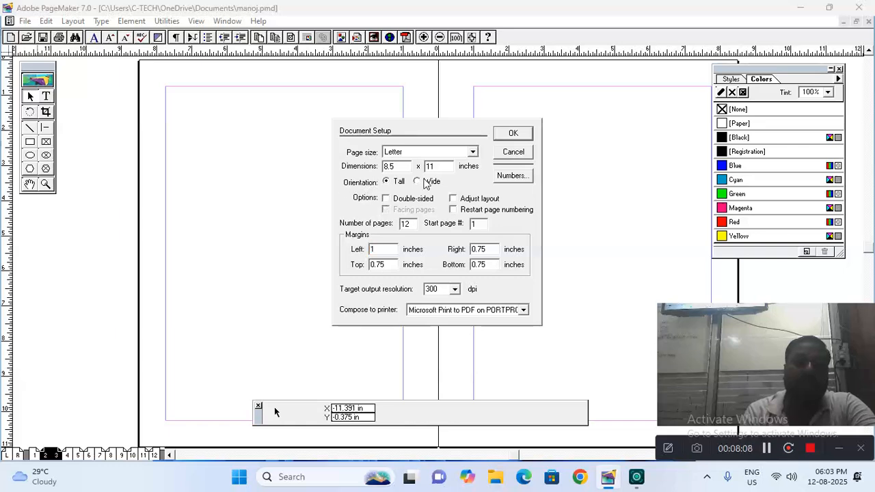
{"action": "left_click", "coordinate": [513, 133]}
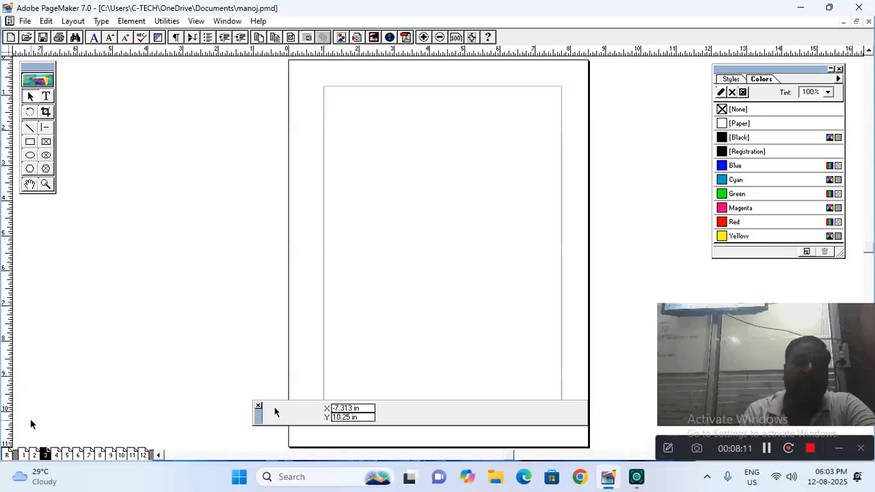
{"action": "left_click", "coordinate": [24, 455]}
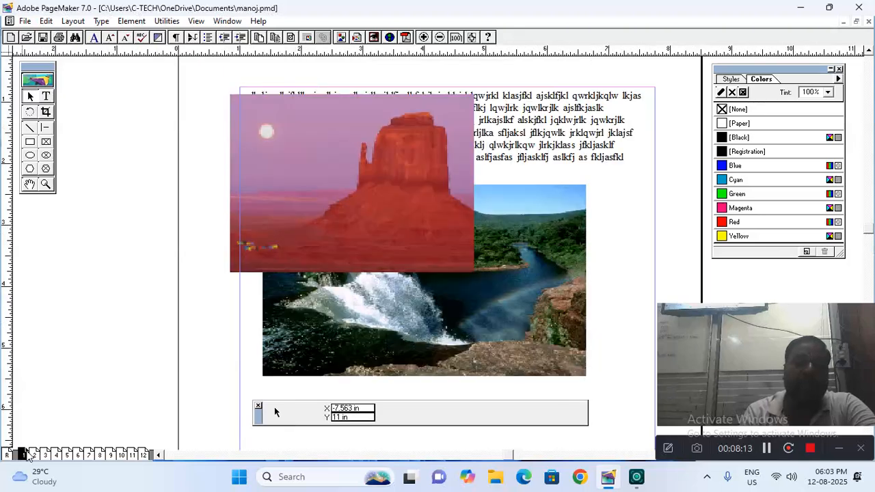
{"action": "left_click", "coordinate": [24, 21]}
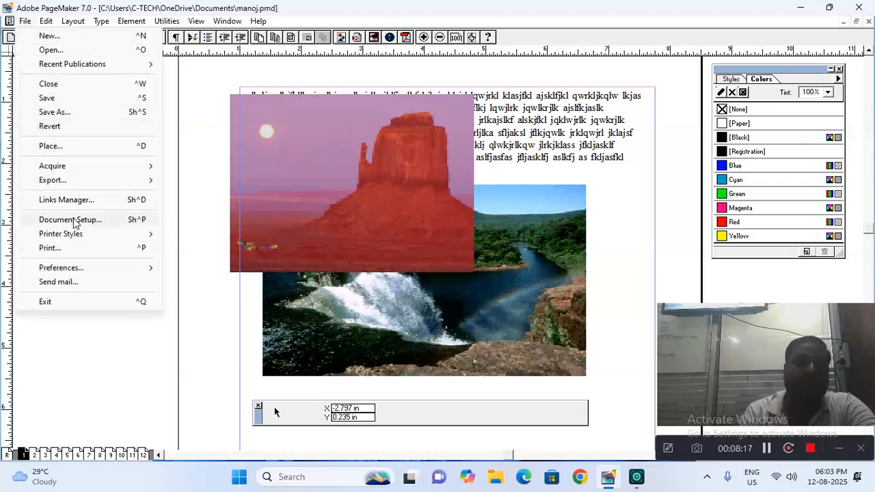
Reduce the publication's page count from 12 to 1 in Document Setup
{"action": "left_click", "coordinate": [71, 219]}
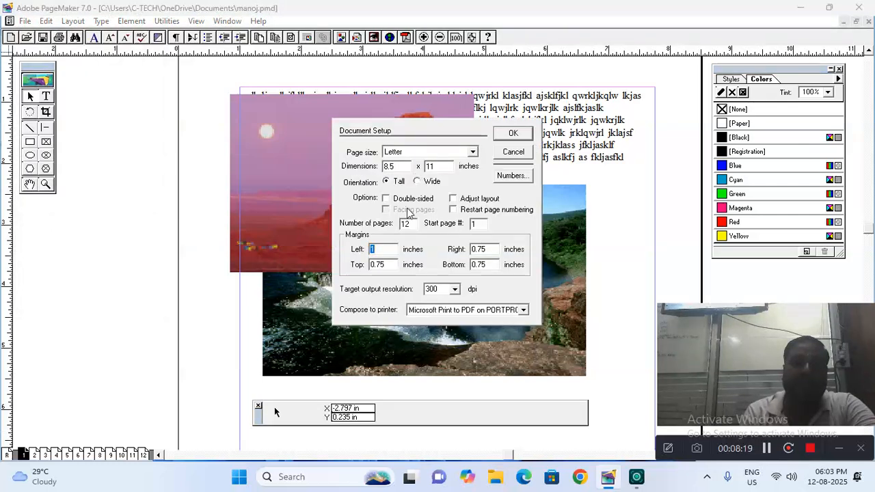
{"action": "left_click", "coordinate": [412, 224]}
{"action": "key", "text": "BackSpace"}
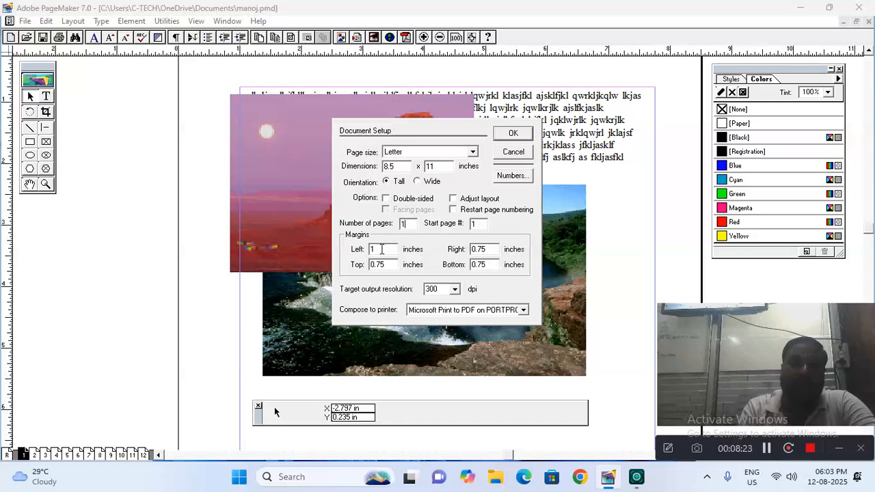
{"action": "left_click", "coordinate": [505, 141]}
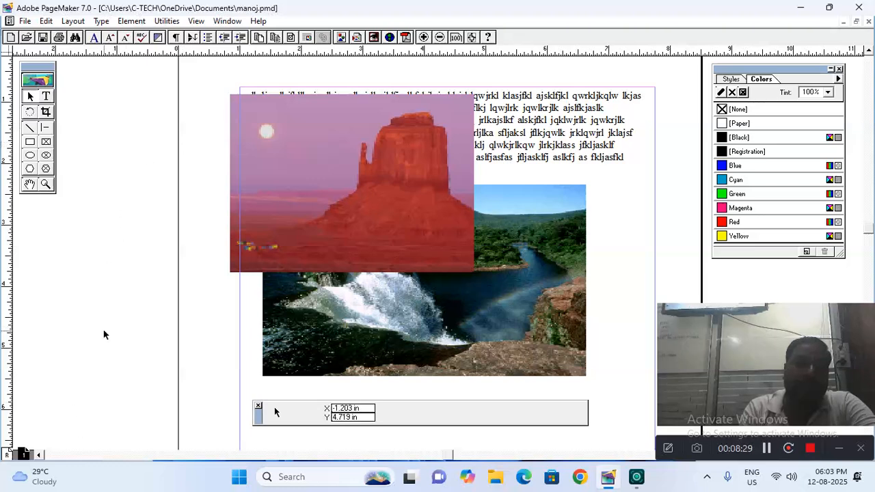
Delete the desert and waterfall pictures, leaving only the text block
{"action": "left_click", "coordinate": [276, 253]}
{"action": "key", "text": "Delete"}
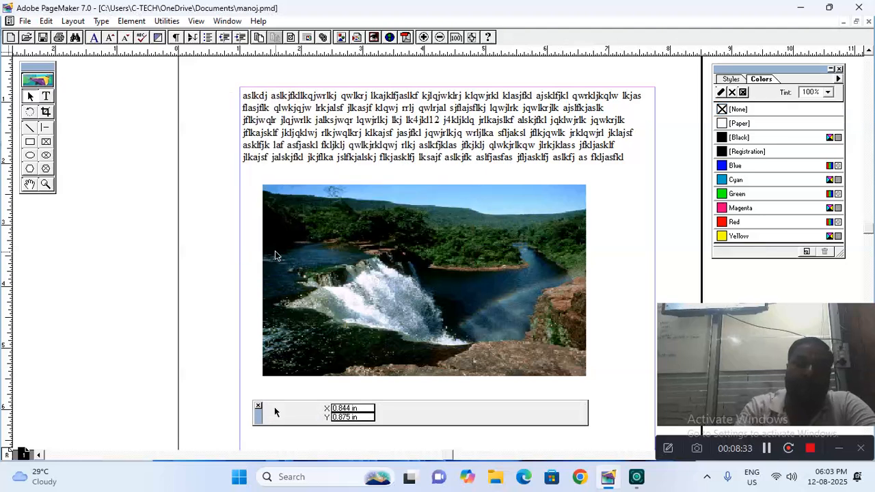
{"action": "left_click", "coordinate": [280, 255]}
{"action": "key", "text": "Delete"}
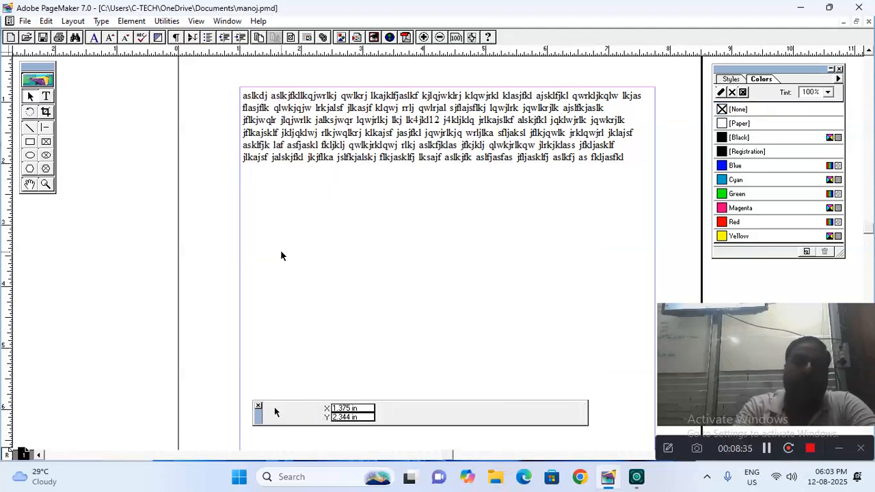
{"action": "left_click", "coordinate": [25, 21]}
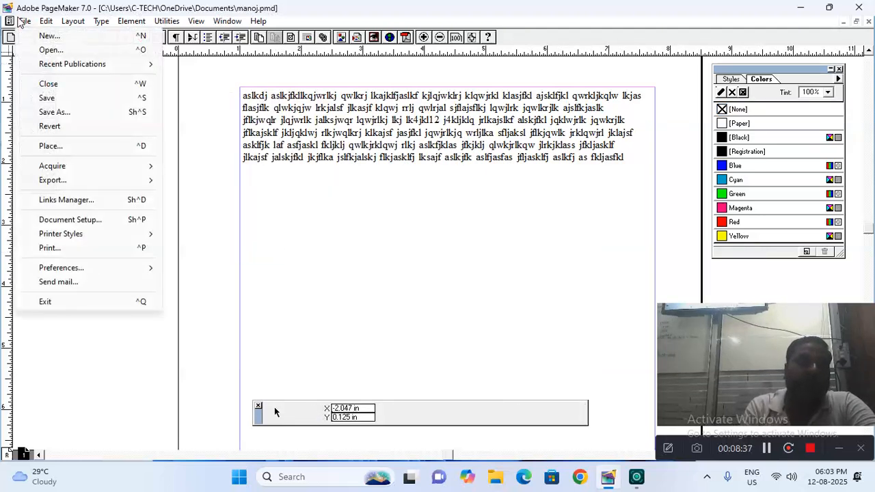
Enter .3 as the left margin in Document Setup and apply it
{"action": "left_click", "coordinate": [57, 222]}
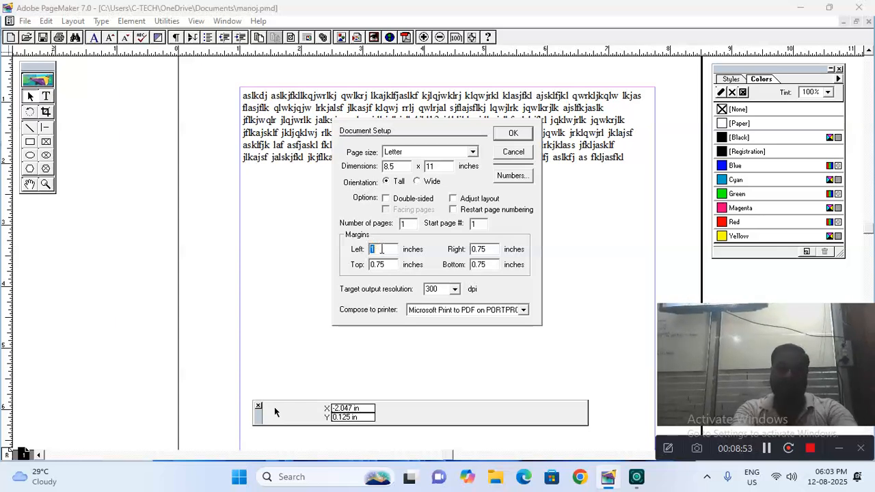
{"action": "key", "text": "BackSpace"}
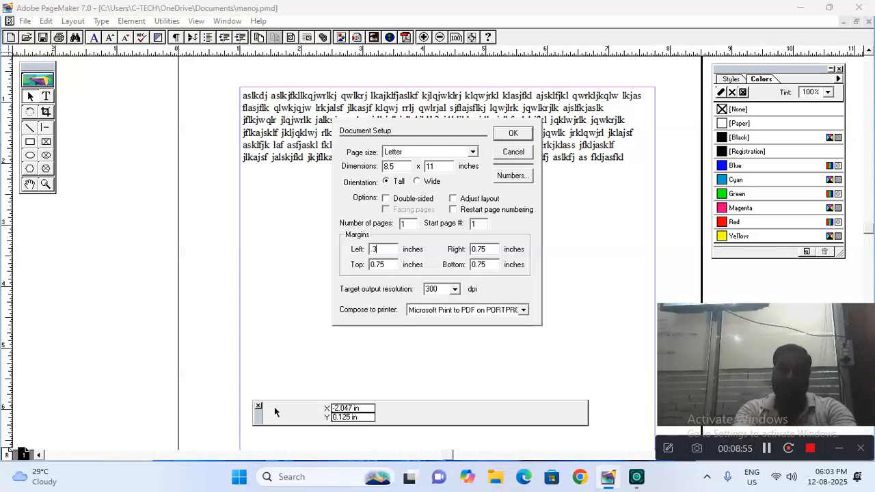
{"action": "type", "text": ".3"}
{"action": "key", "text": "Tab"}
{"action": "key", "text": "Tab"}
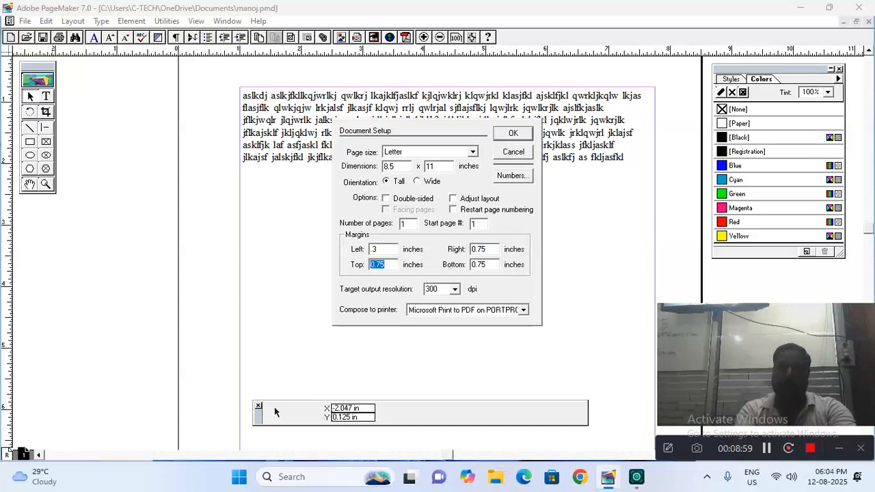
{"action": "left_click", "coordinate": [513, 134]}
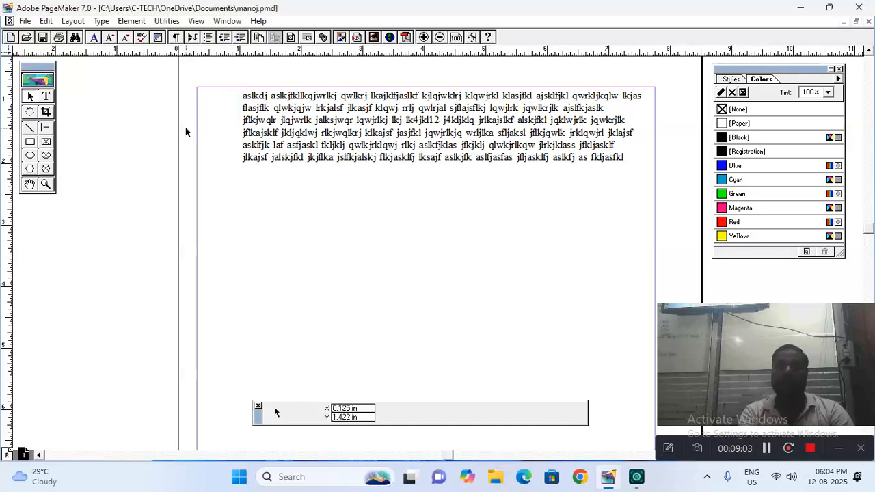
{"action": "left_click", "coordinate": [24, 21]}
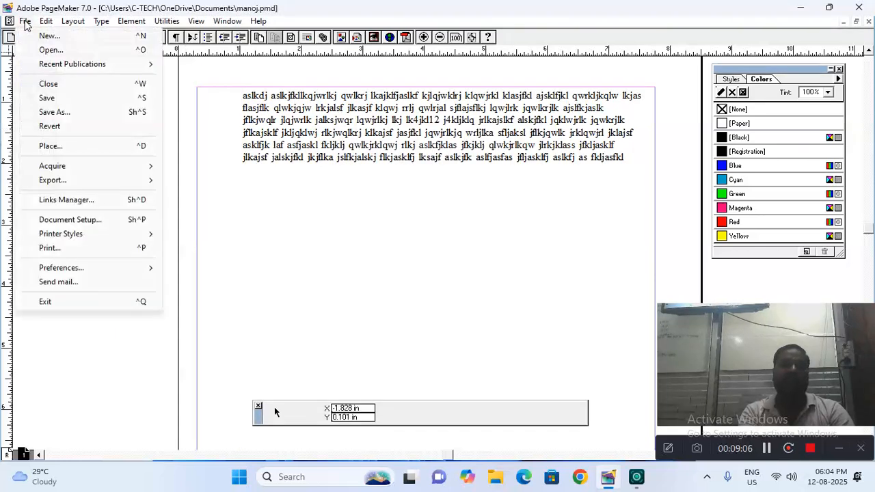
Set the left margin back to 1 inch in Document Setup
{"action": "left_click", "coordinate": [86, 222]}
{"action": "type", "text": "1"}
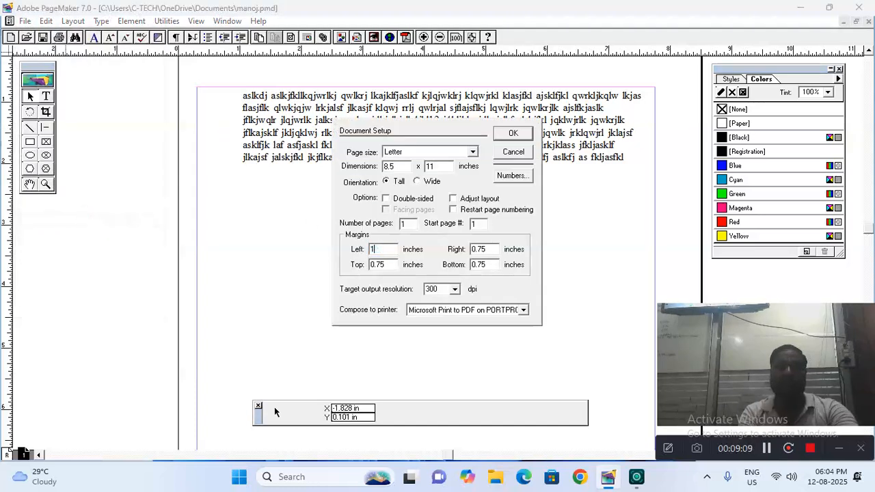
{"action": "left_click", "coordinate": [512, 134]}
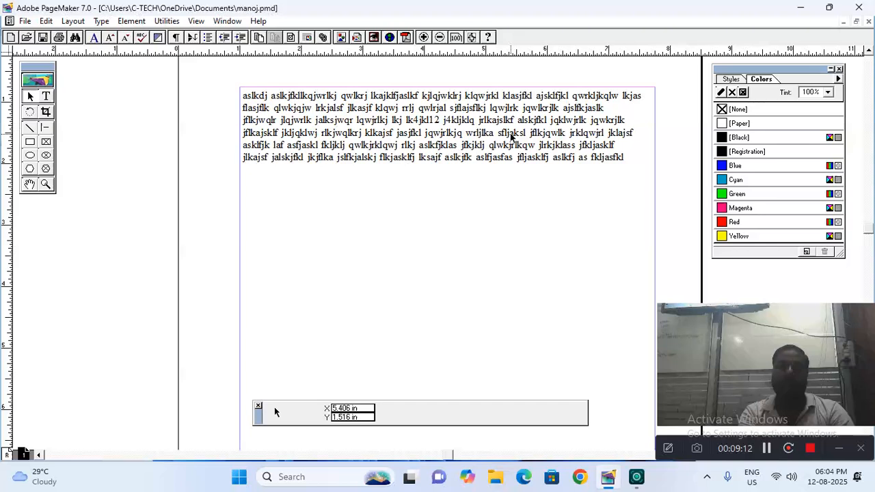
Switch the page to Wide orientation, move the text block, then undo the move
{"action": "left_click", "coordinate": [26, 21]}
{"action": "left_click", "coordinate": [63, 221]}
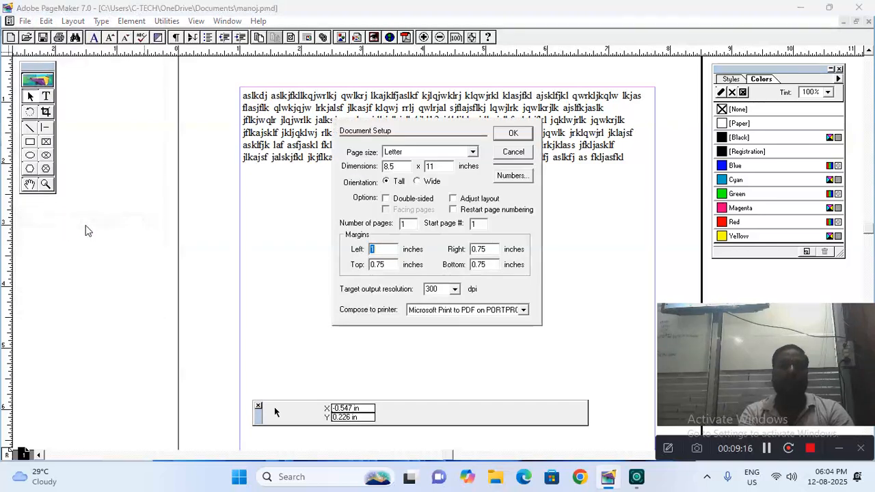
{"action": "left_click", "coordinate": [420, 182]}
{"action": "left_click", "coordinate": [506, 137]}
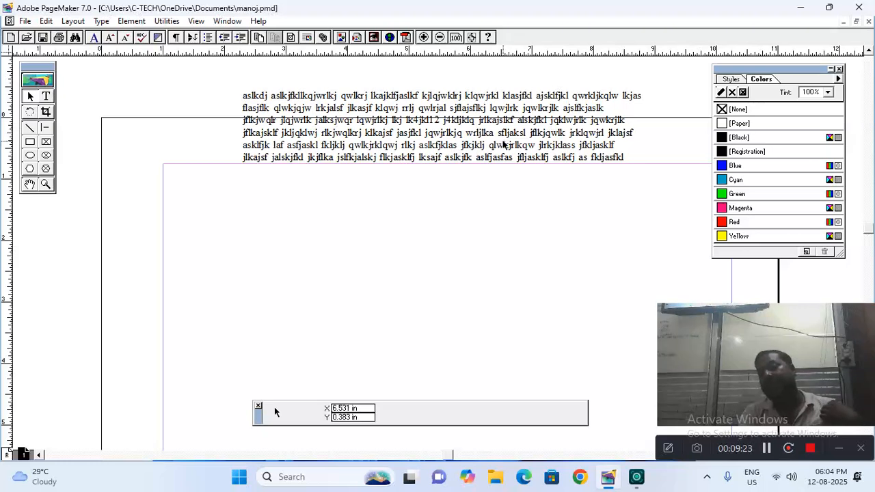
{"action": "left_click_drag", "start_coordinate": [482, 158], "coordinate": [413, 232]}
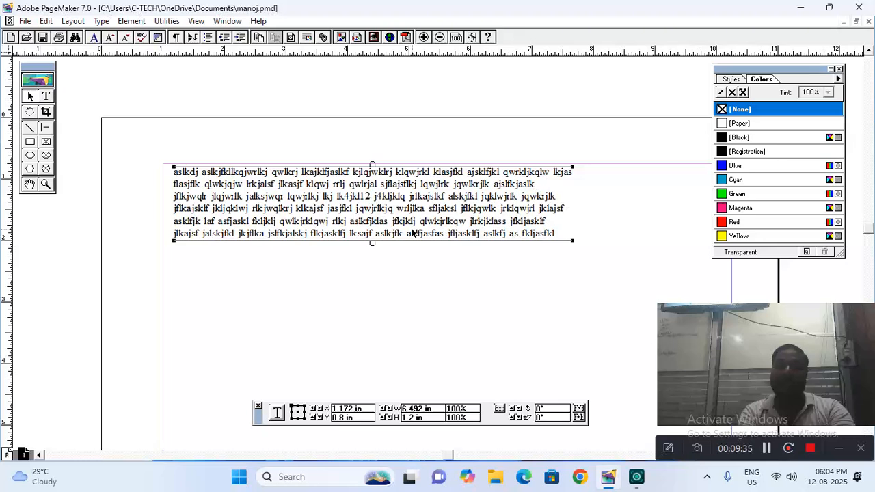
{"action": "key", "text": "ctrl+z"}
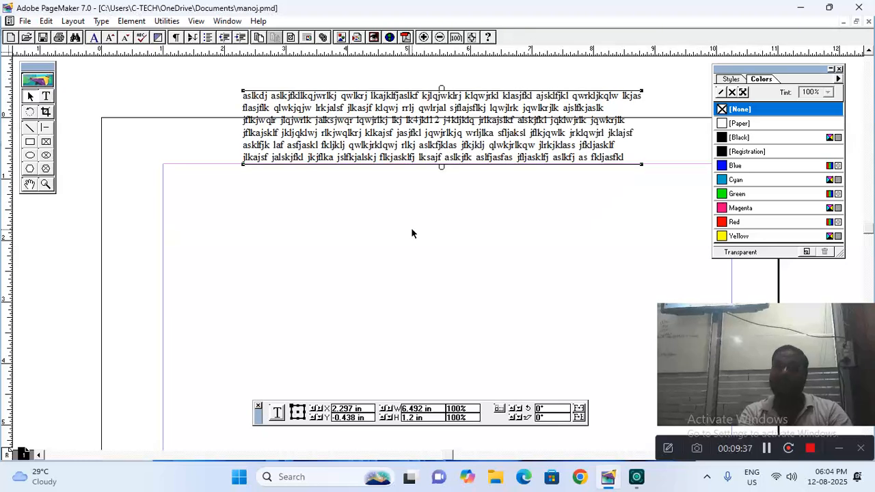
Return the page to Tall orientation in Document Setup
{"action": "left_click", "coordinate": [24, 21]}
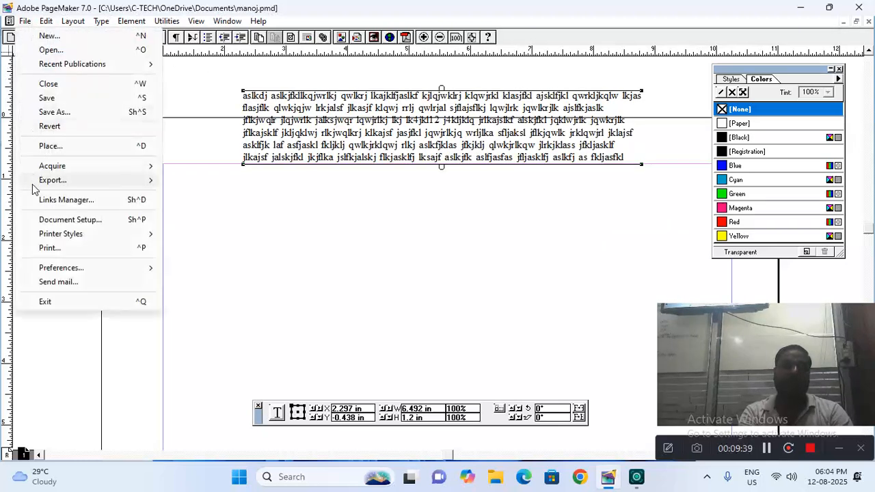
{"action": "left_click", "coordinate": [50, 220]}
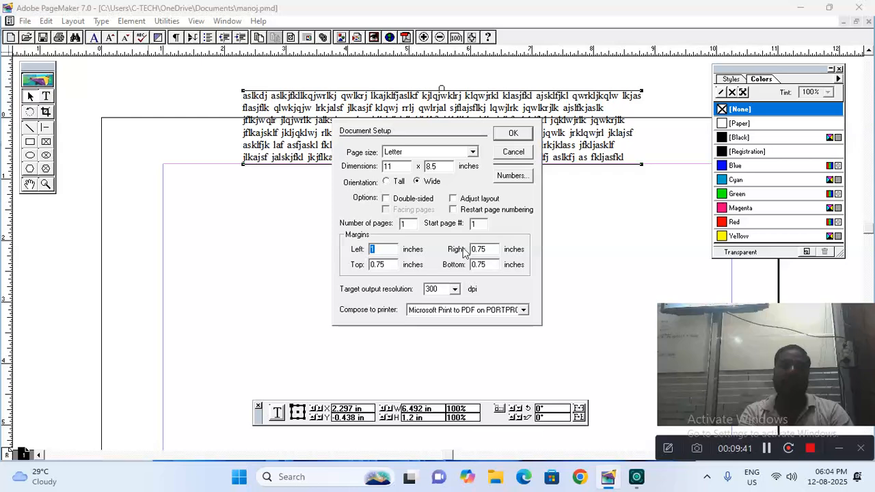
{"action": "left_click", "coordinate": [387, 181]}
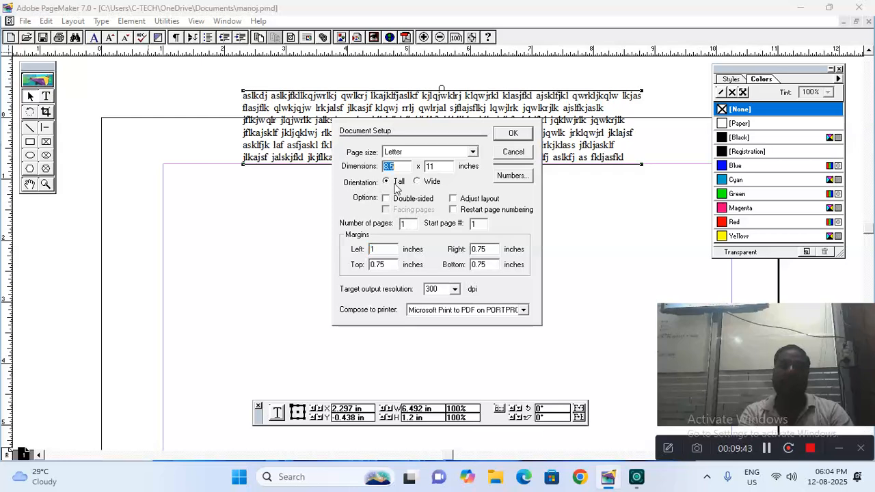
{"action": "left_click", "coordinate": [513, 135]}
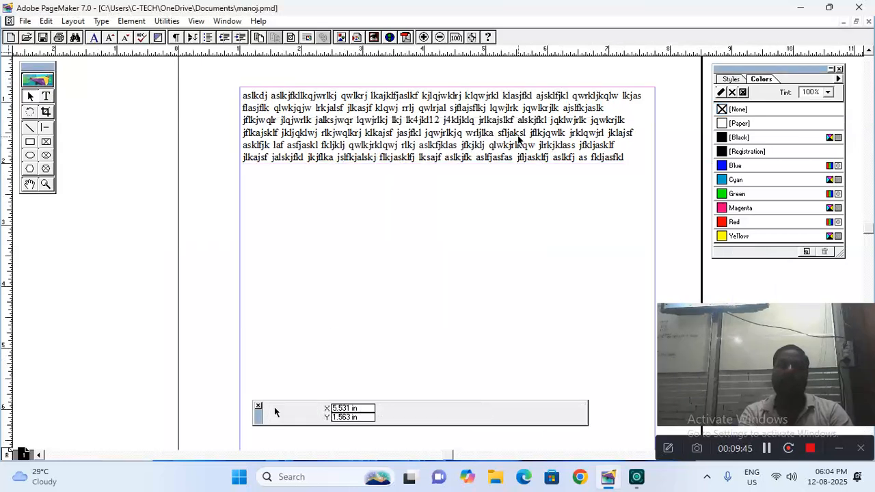
{"action": "left_click", "coordinate": [25, 21]}
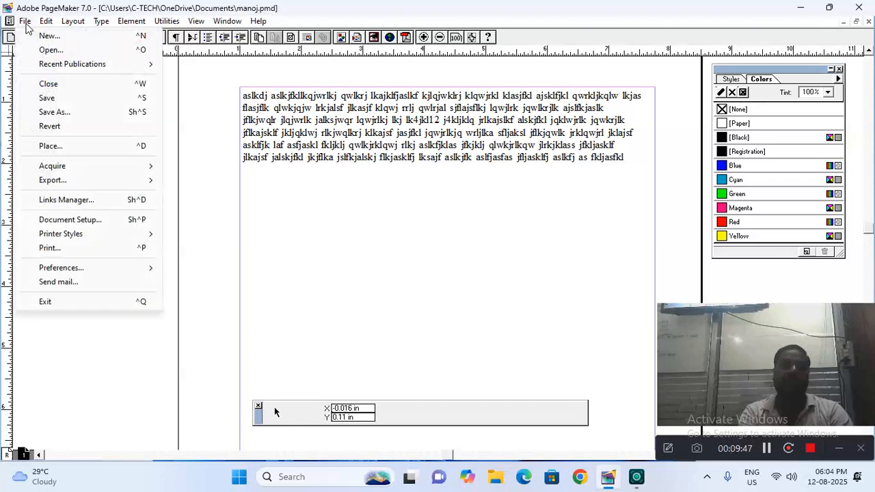
{"action": "mouse_move", "coordinate": [87, 241]}
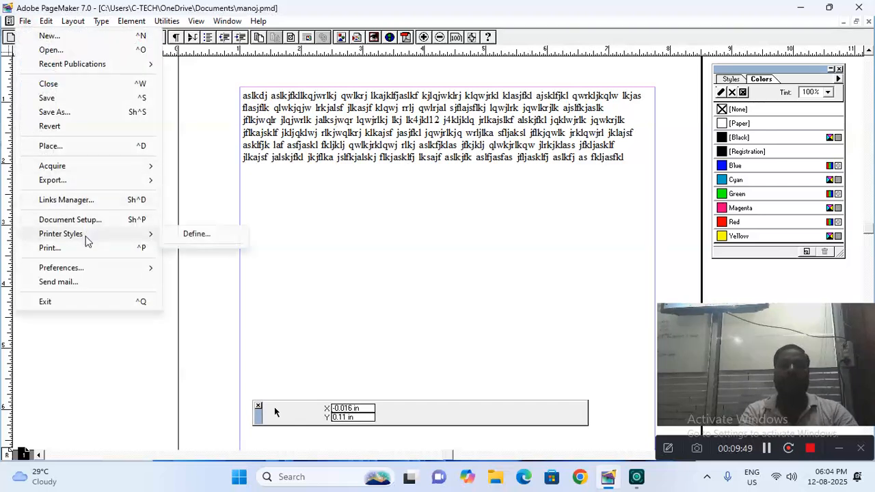
{"action": "left_click", "coordinate": [171, 237]}
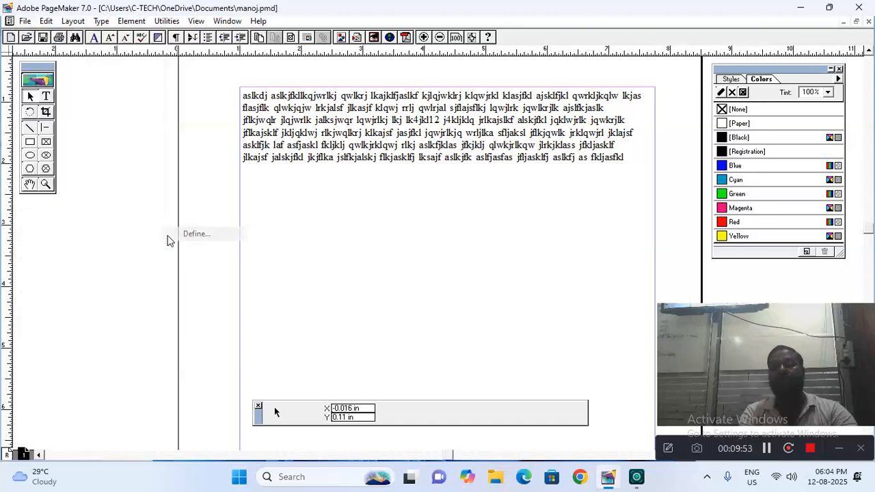
{"action": "left_click", "coordinate": [526, 152]}
{"action": "type", "text": "sd"}
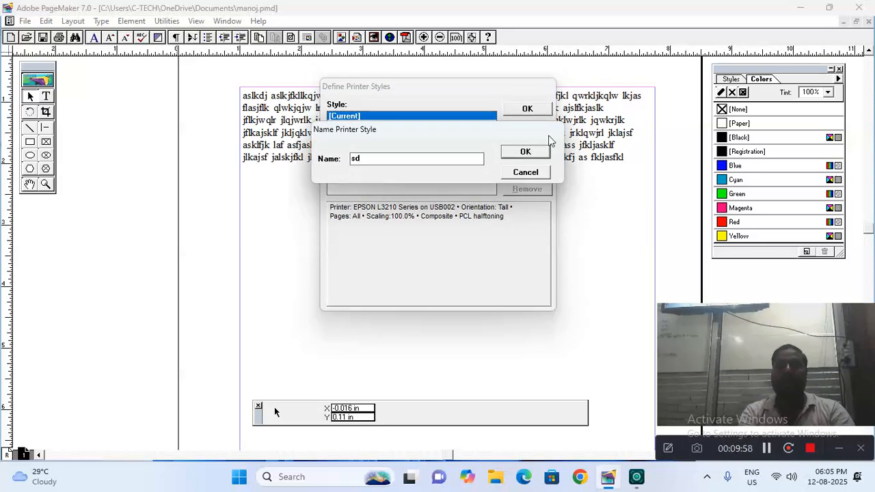
{"action": "key", "text": "Return"}
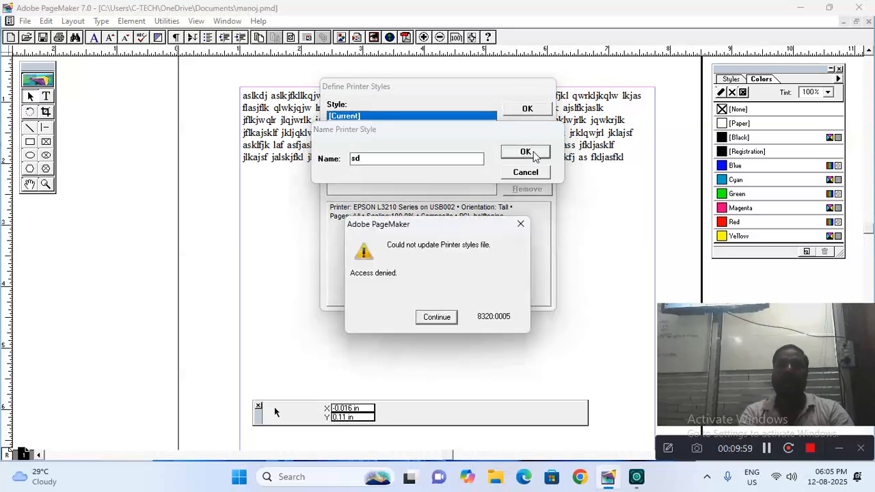
{"action": "left_click", "coordinate": [438, 317]}
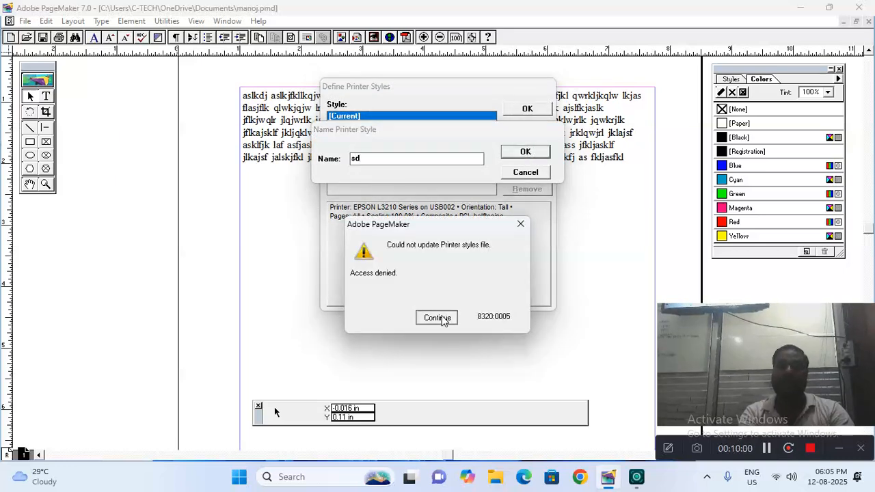
{"action": "left_click", "coordinate": [527, 172]}
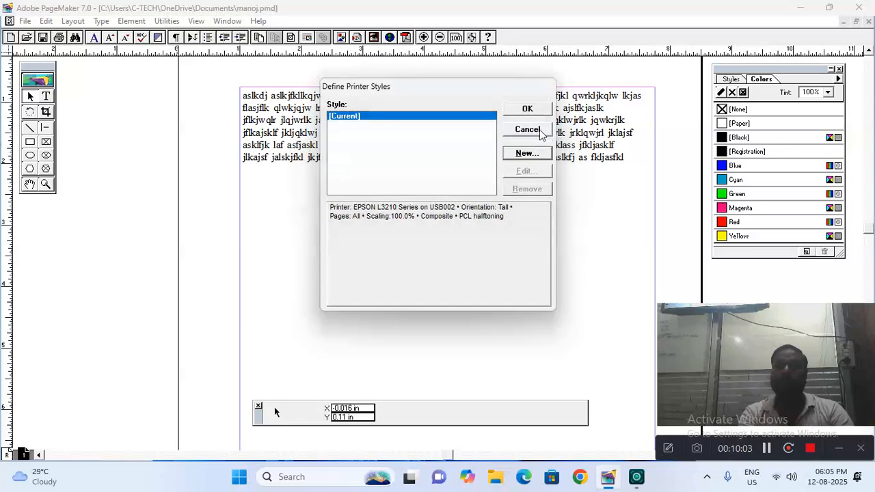
{"action": "left_click", "coordinate": [536, 132]}
{"action": "left_click", "coordinate": [25, 20]}
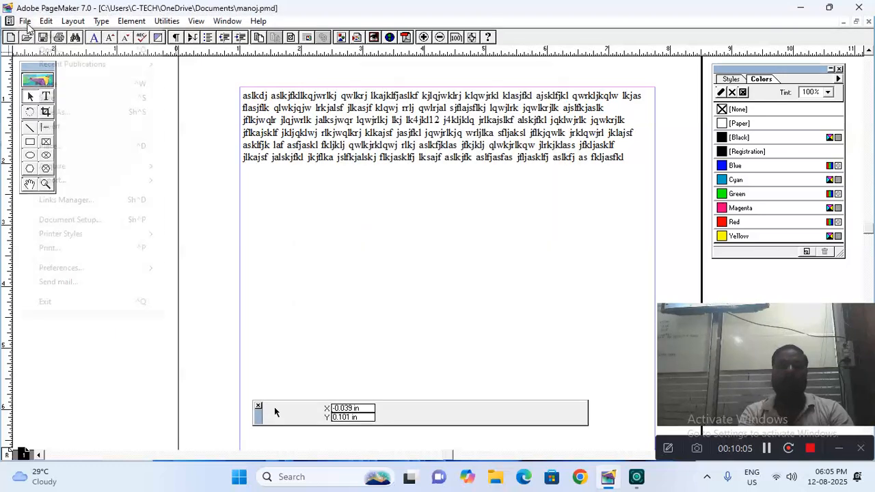
In Print Document for the EPSON L3210, toggle portrait and landscape orientation, then cancel without printing
{"action": "left_click", "coordinate": [81, 248]}
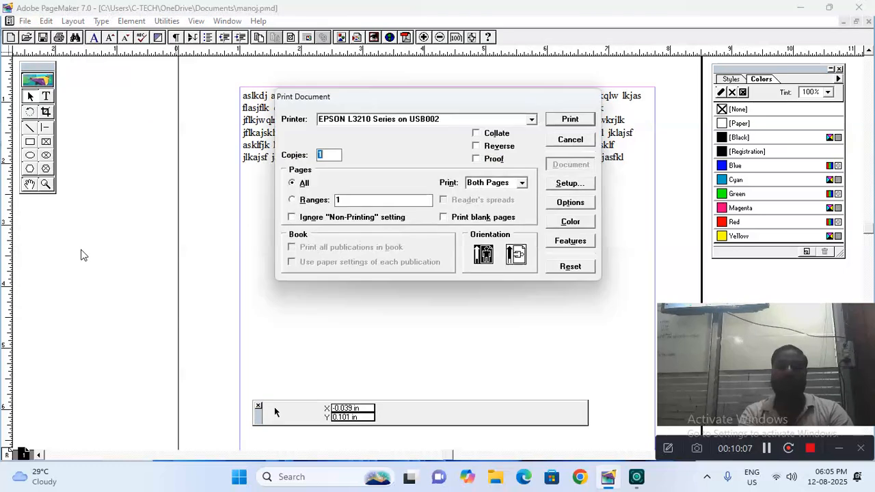
{"action": "left_click", "coordinate": [447, 120]}
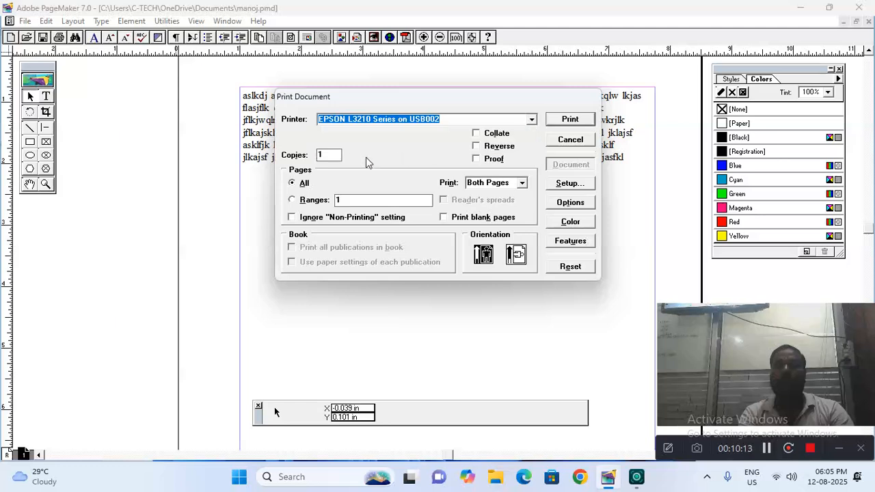
{"action": "double_click", "coordinate": [329, 155]}
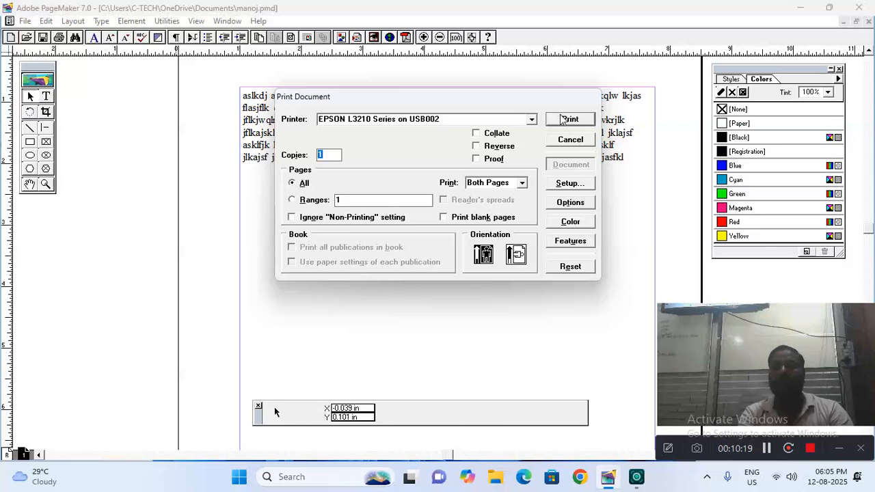
{"action": "left_click", "coordinate": [520, 260]}
{"action": "left_click", "coordinate": [483, 254]}
{"action": "left_click", "coordinate": [511, 254]}
{"action": "left_click", "coordinate": [517, 256]}
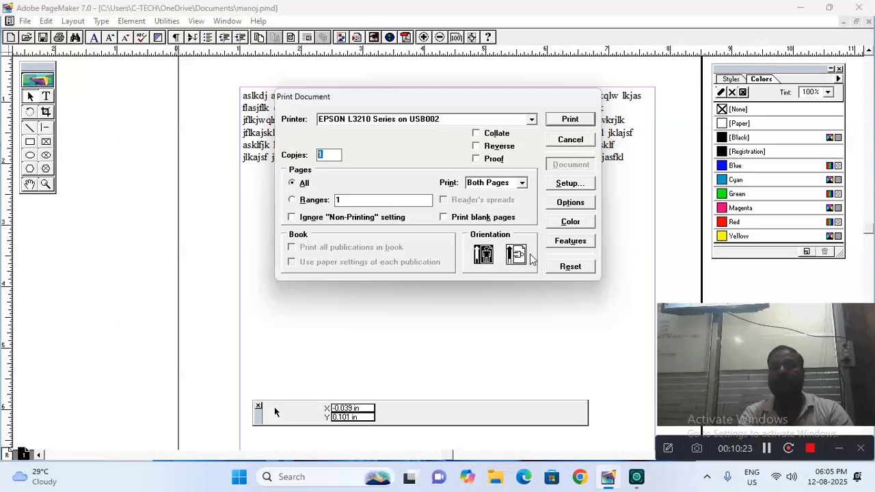
{"action": "left_click", "coordinate": [580, 142]}
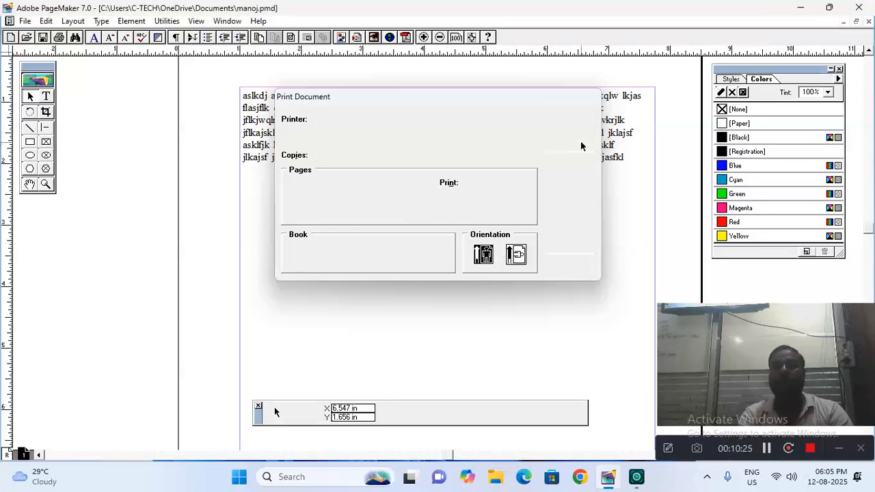
Try File > Send mail, then dismiss the missing Outlook profile message and the failed-send alert
{"action": "left_click", "coordinate": [26, 22]}
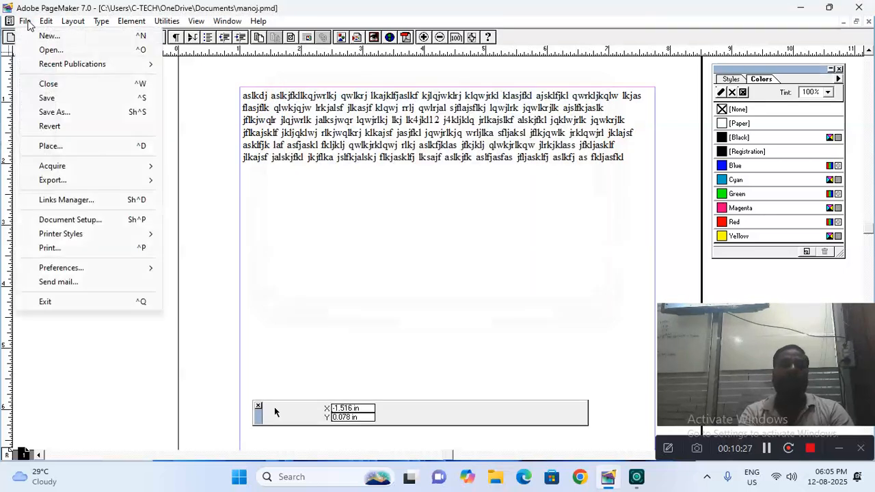
{"action": "mouse_move", "coordinate": [59, 272]}
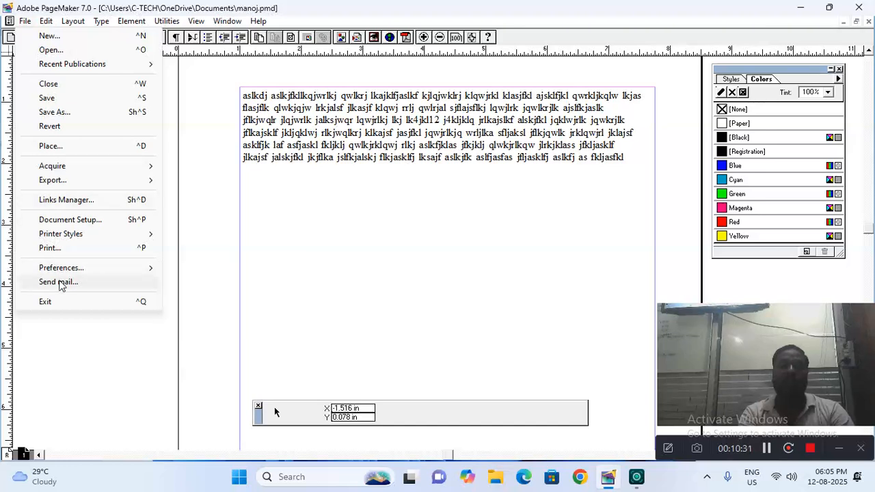
{"action": "left_click", "coordinate": [60, 283]}
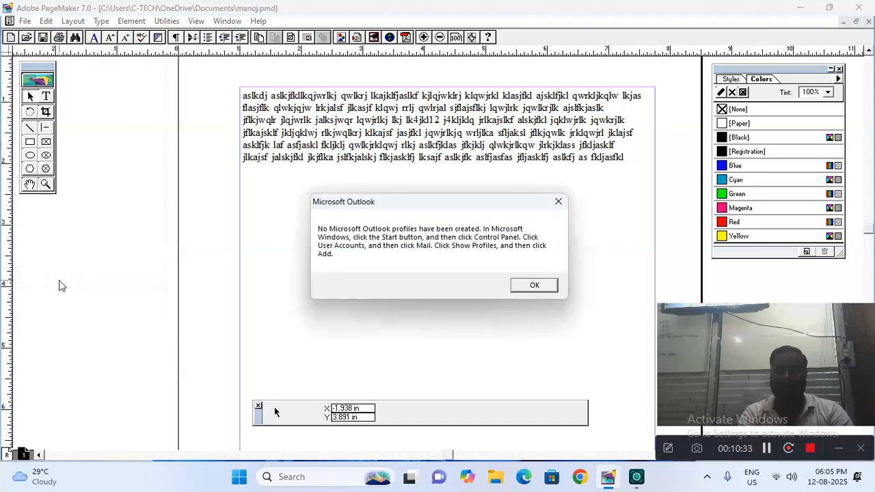
{"action": "left_click", "coordinate": [558, 200]}
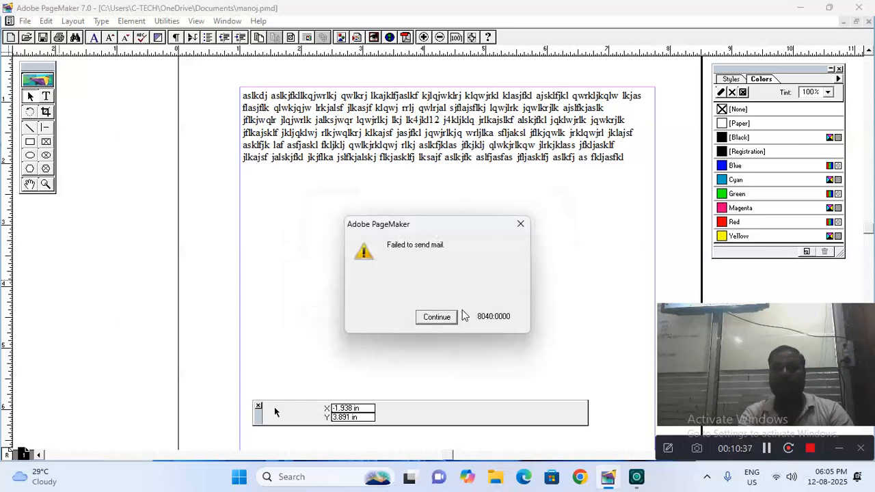
{"action": "left_click", "coordinate": [437, 316]}
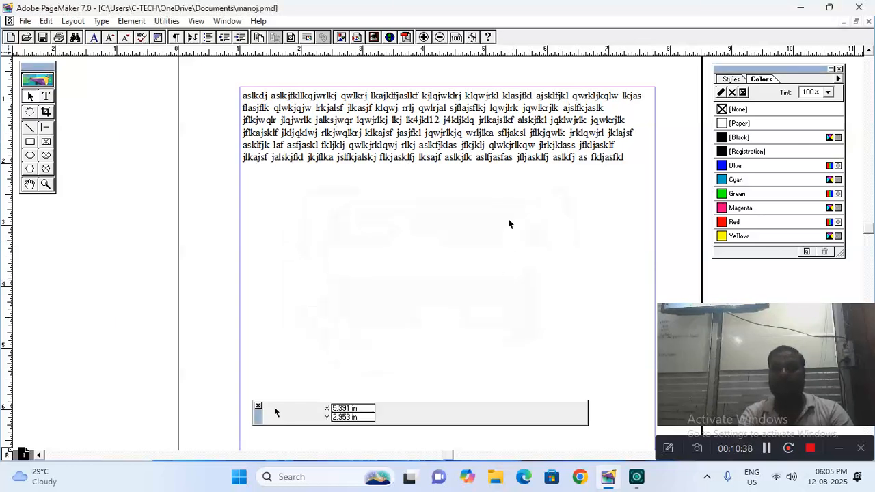
{"action": "left_click", "coordinate": [25, 21]}
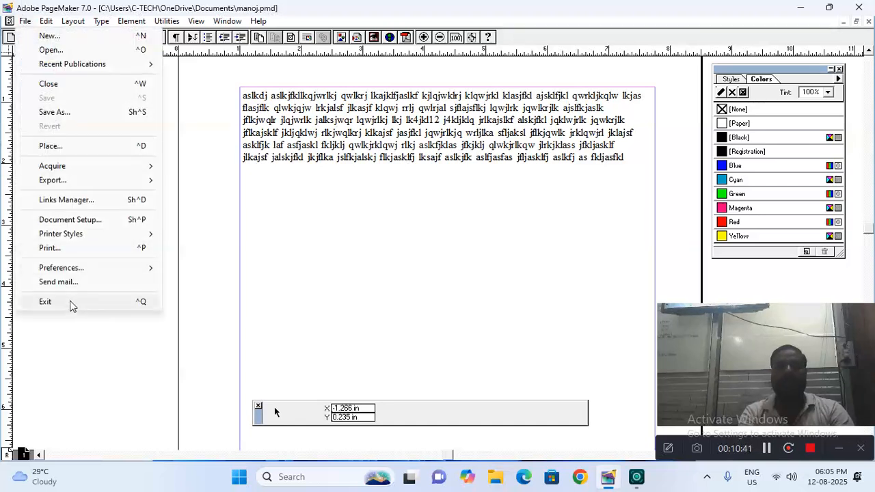
Exit PageMaker and relaunch Adobe PageMaker 7.0 by searching 'adobe' in Windows search
{"action": "left_click", "coordinate": [121, 302]}
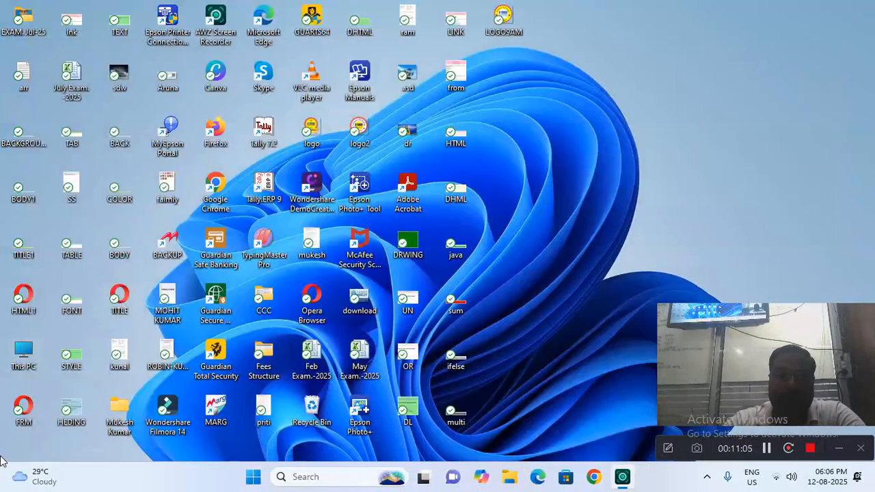
{"action": "left_click", "coordinate": [321, 477]}
{"action": "type", "text": "adobe"}
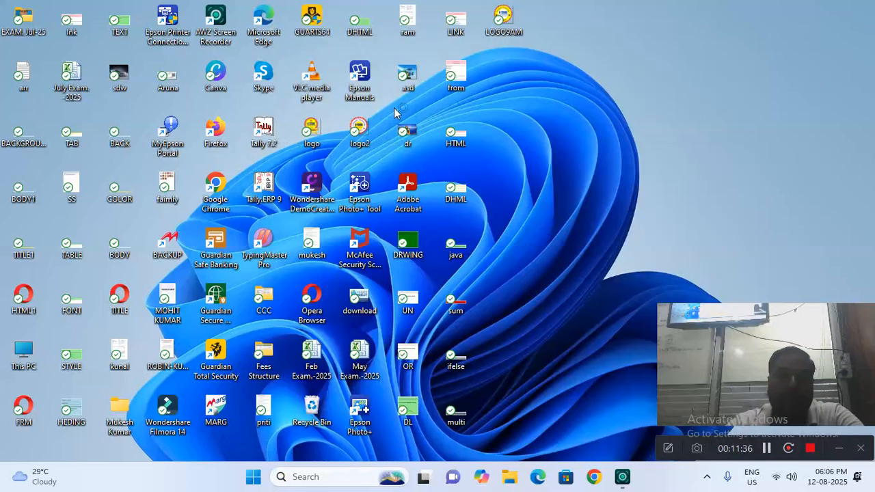
{"action": "left_click", "coordinate": [395, 113]}
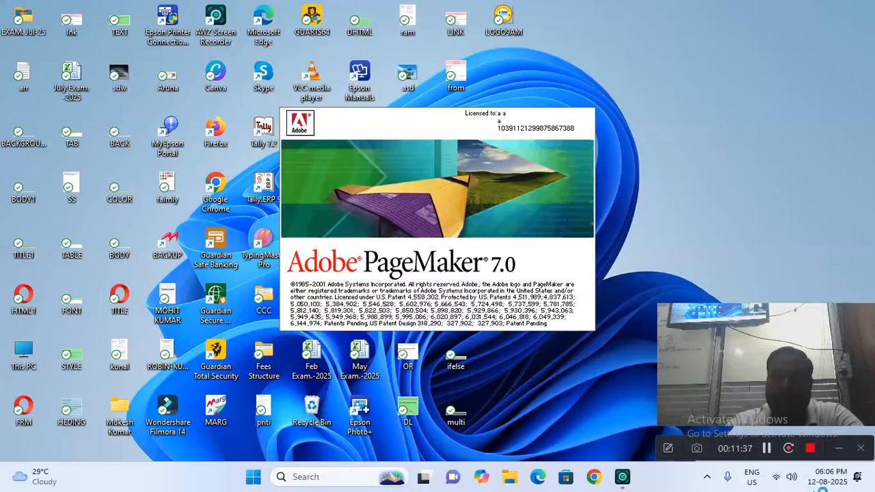
Create a new tall Letter publication with Double-sided unchecked in Document Setup
{"action": "left_click", "coordinate": [766, 447]}
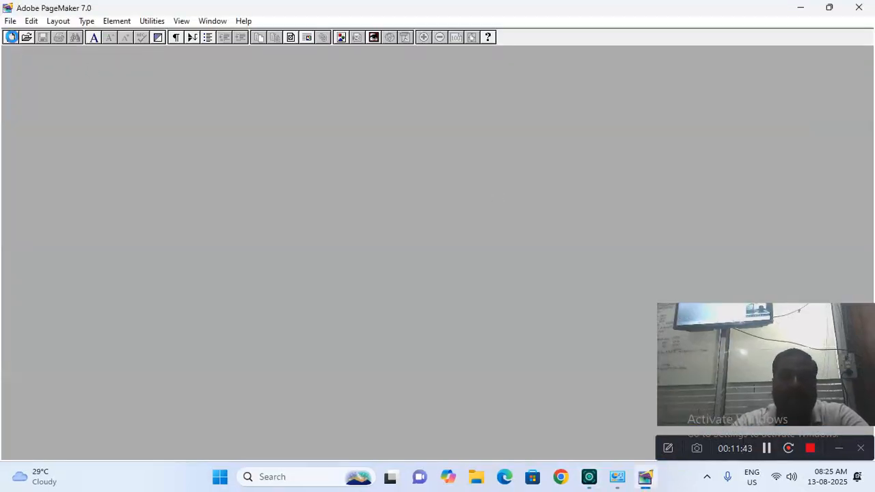
{"action": "left_click", "coordinate": [11, 38]}
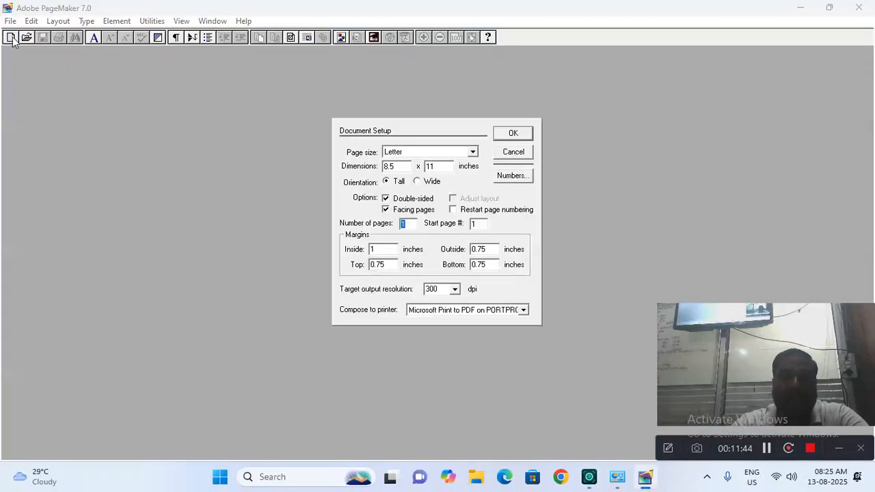
{"action": "left_click", "coordinate": [408, 199]}
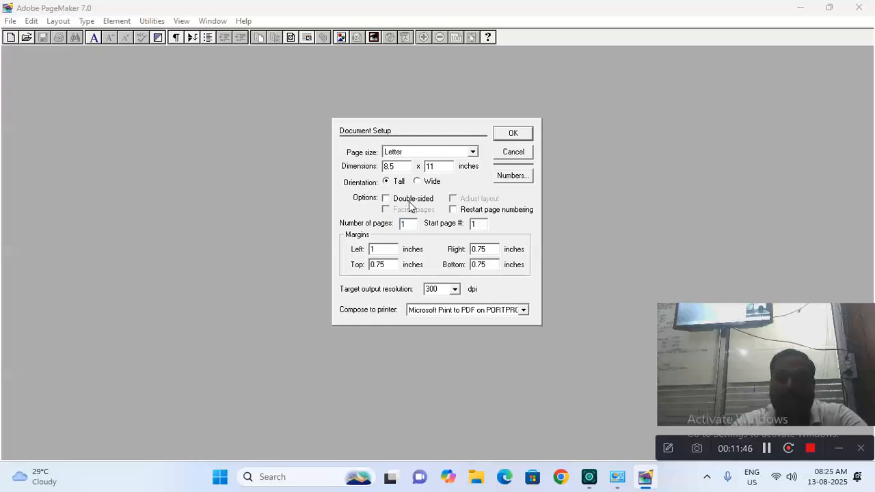
{"action": "left_click", "coordinate": [513, 136]}
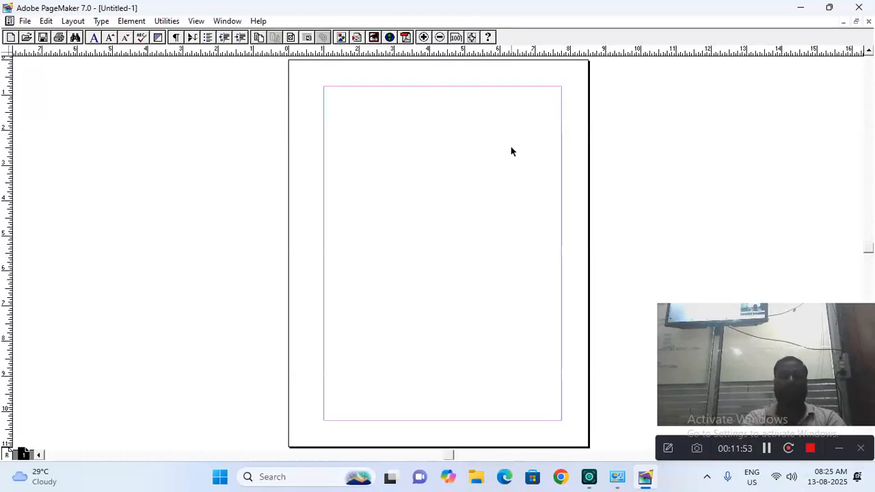
{"action": "left_click", "coordinate": [228, 21]}
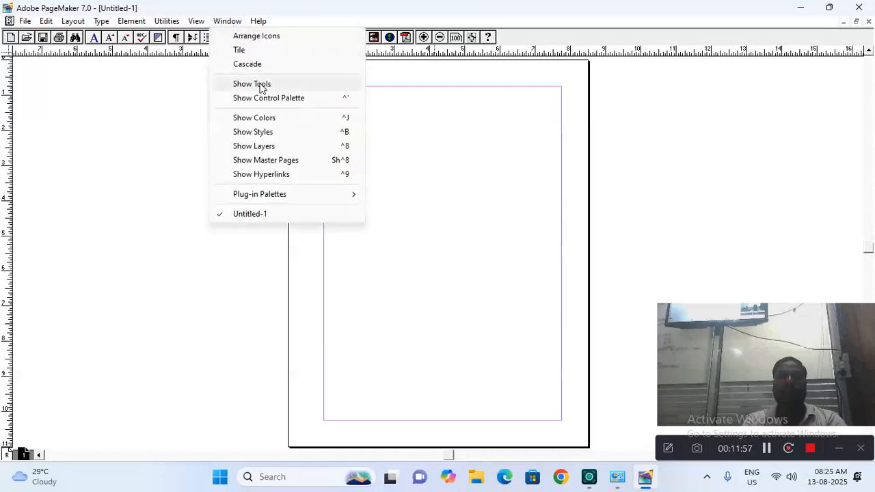
Show the toolbox, Control Palette and Colors palette, moving Colors to the right and Control Palette below the page
{"action": "left_click", "coordinate": [259, 85]}
{"action": "left_click", "coordinate": [227, 21]}
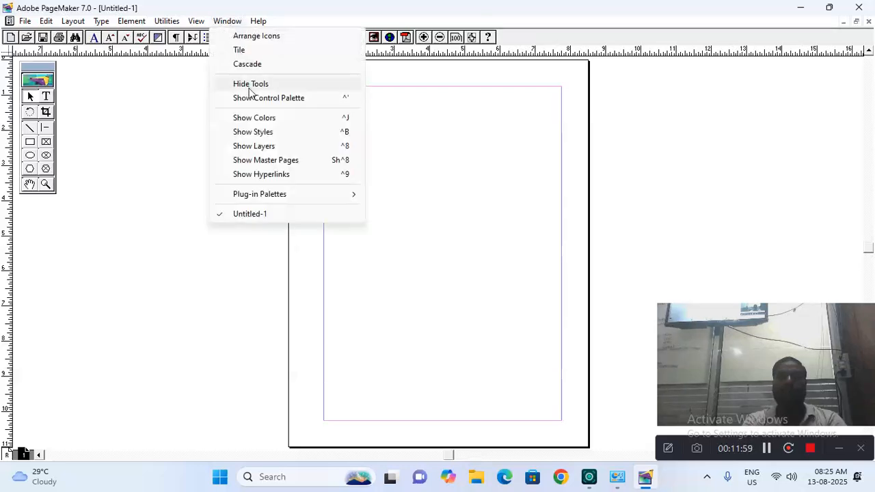
{"action": "left_click", "coordinate": [254, 99]}
{"action": "left_click", "coordinate": [231, 21]}
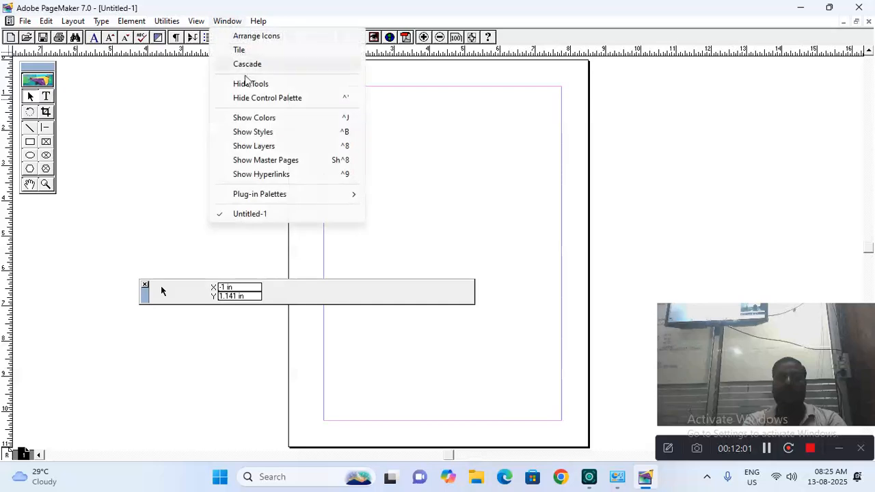
{"action": "left_click", "coordinate": [252, 120]}
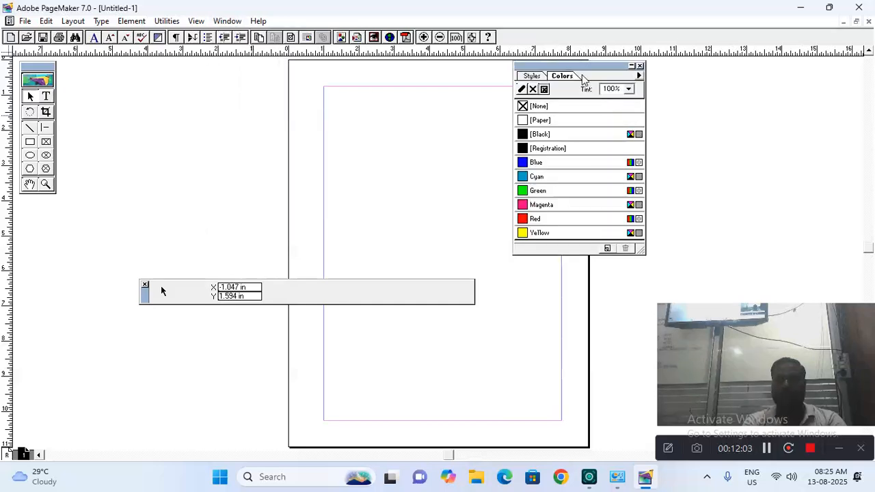
{"action": "left_click_drag", "start_coordinate": [582, 68], "coordinate": [791, 68]}
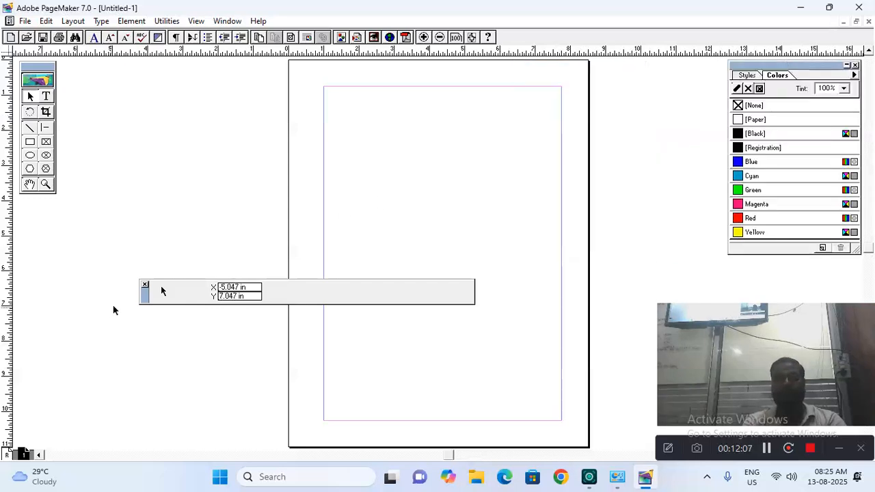
{"action": "left_click_drag", "start_coordinate": [143, 300], "coordinate": [271, 437]}
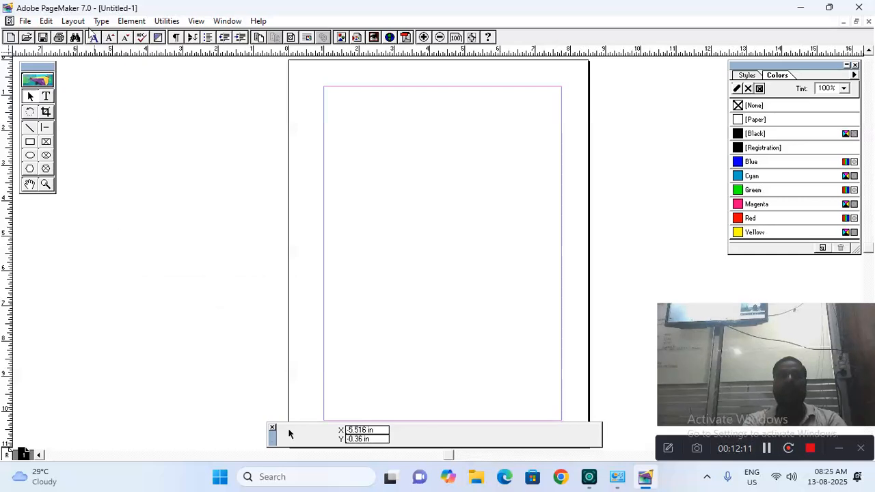
{"action": "left_click", "coordinate": [54, 24]}
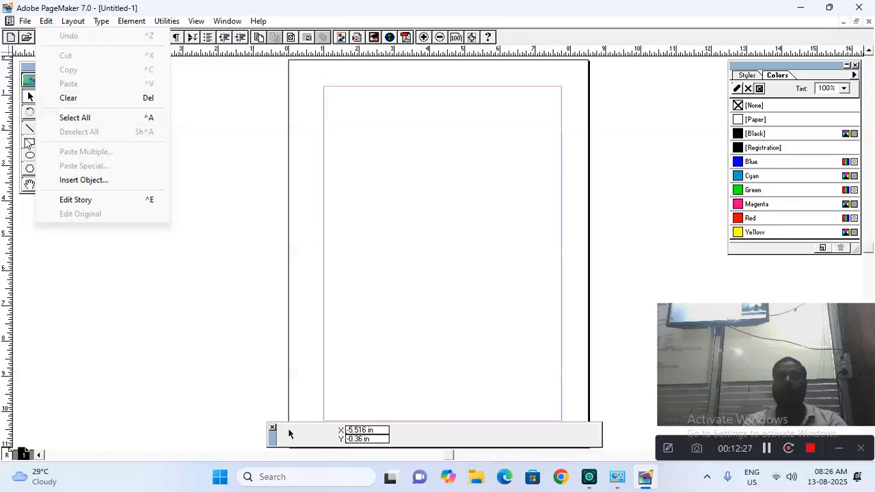
Draw five rectangles scattered across the page with the Rectangle tool
{"action": "left_click", "coordinate": [29, 143]}
{"action": "left_click_drag", "start_coordinate": [340, 99], "coordinate": [489, 196]}
{"action": "left_click_drag", "start_coordinate": [314, 196], "coordinate": [418, 257]}
{"action": "left_click_drag", "start_coordinate": [486, 245], "coordinate": [557, 328]}
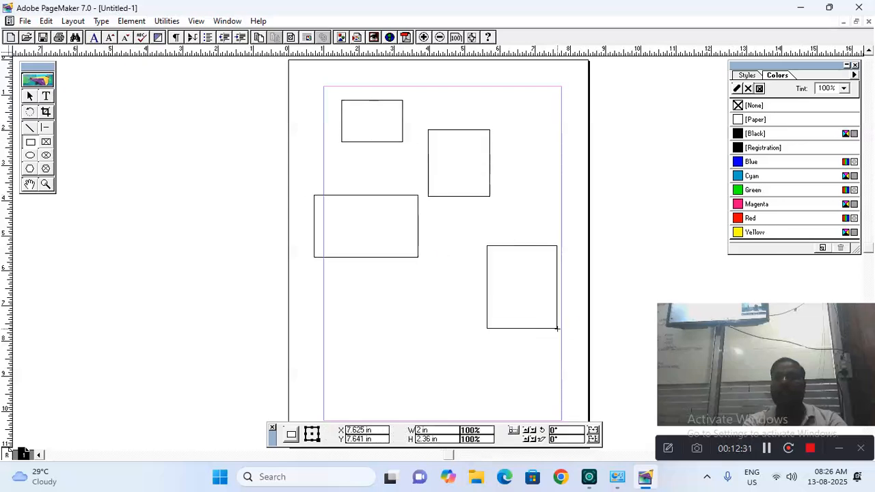
{"action": "left_click_drag", "start_coordinate": [336, 319], "coordinate": [402, 360]}
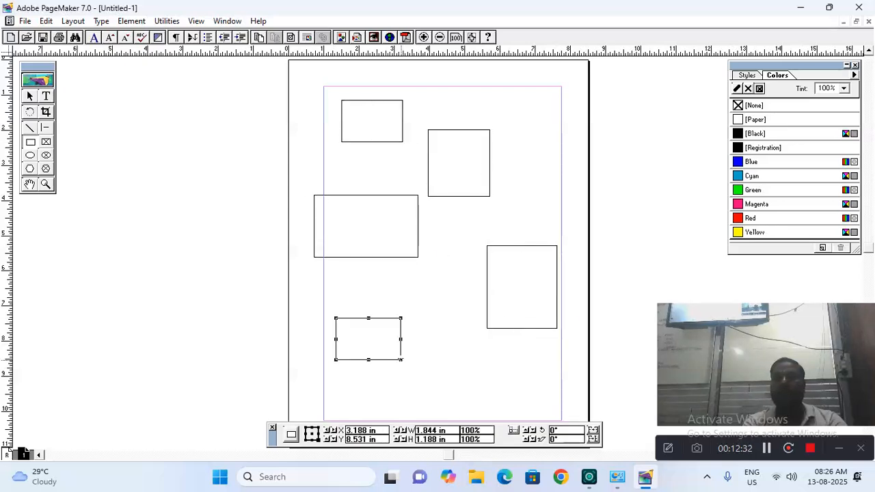
Select all the rectangles, then deselect them, using the Edit menu
{"action": "left_click", "coordinate": [45, 21]}
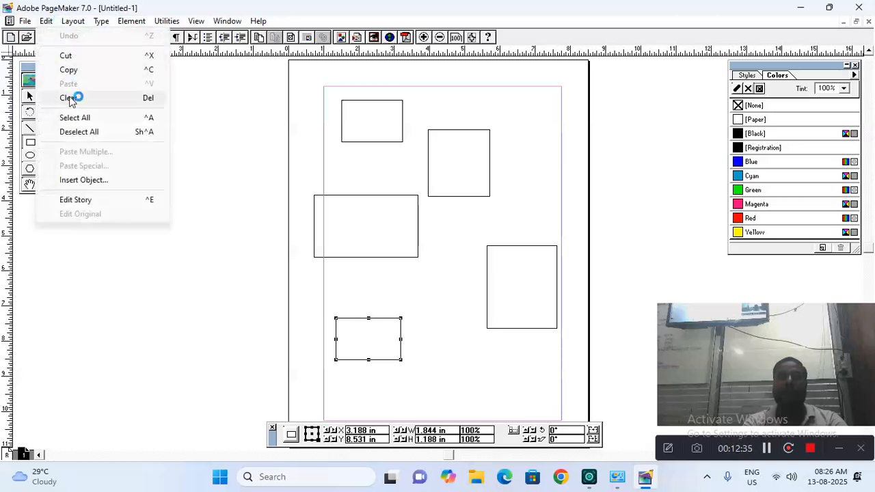
{"action": "left_click", "coordinate": [79, 117]}
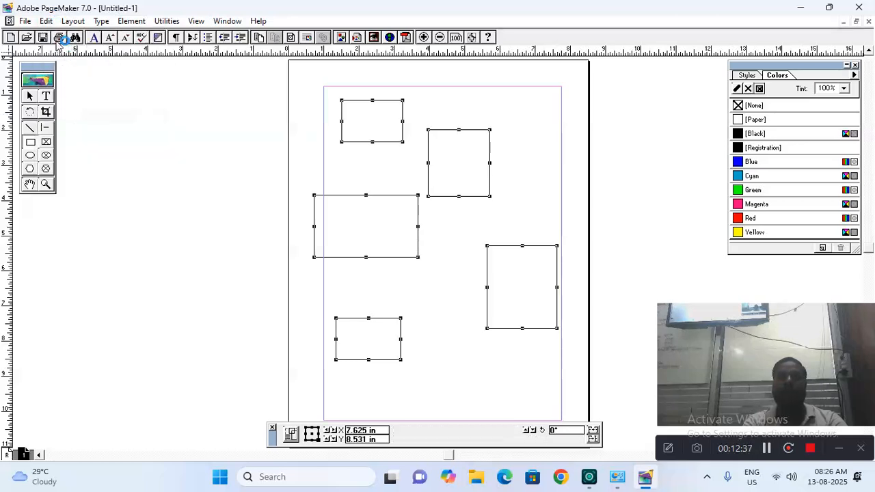
{"action": "left_click", "coordinate": [46, 20]}
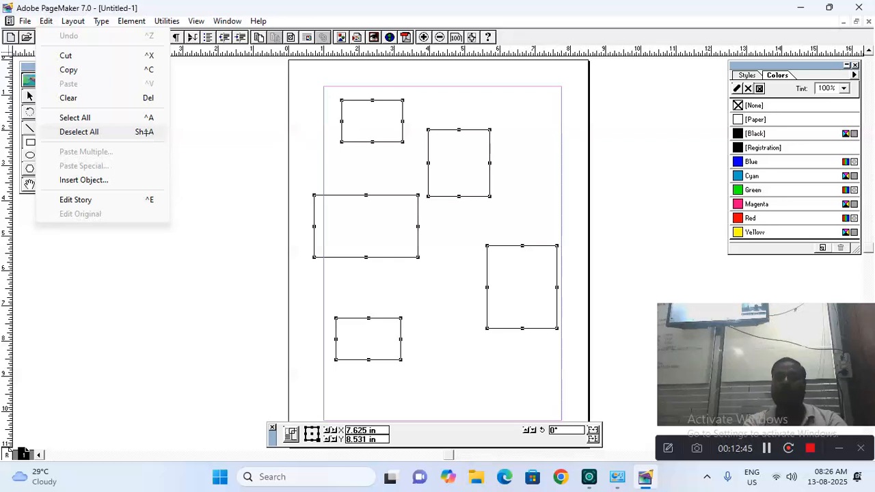
{"action": "left_click", "coordinate": [78, 131]}
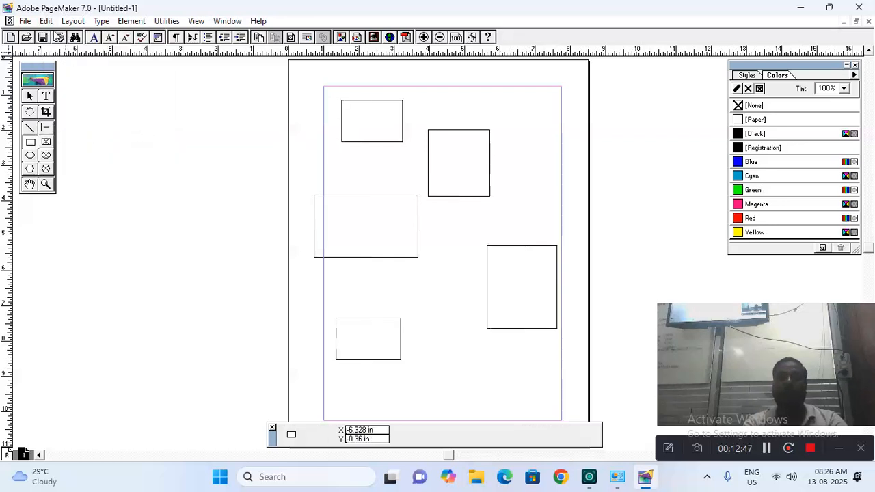
{"action": "left_click", "coordinate": [48, 22]}
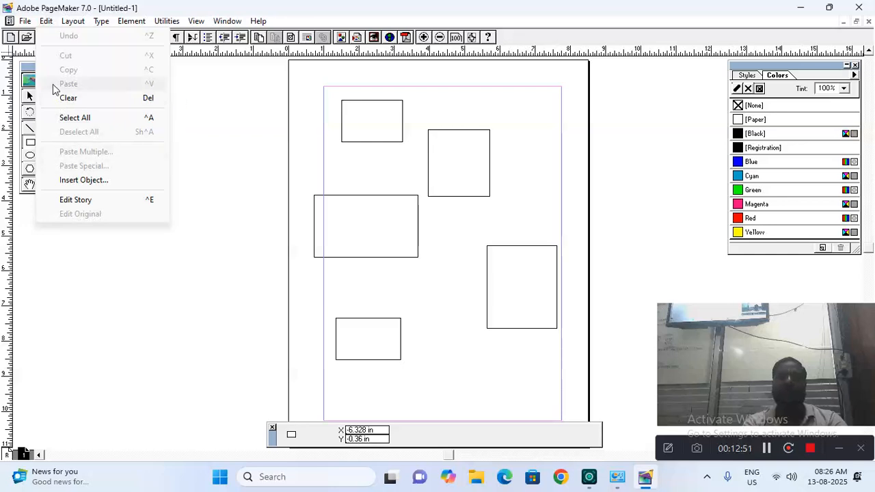
{"action": "left_click", "coordinate": [199, 88]}
Move the small rectangle into the top-left margin corner and delete the other four rectangles
{"action": "left_click", "coordinate": [32, 95]}
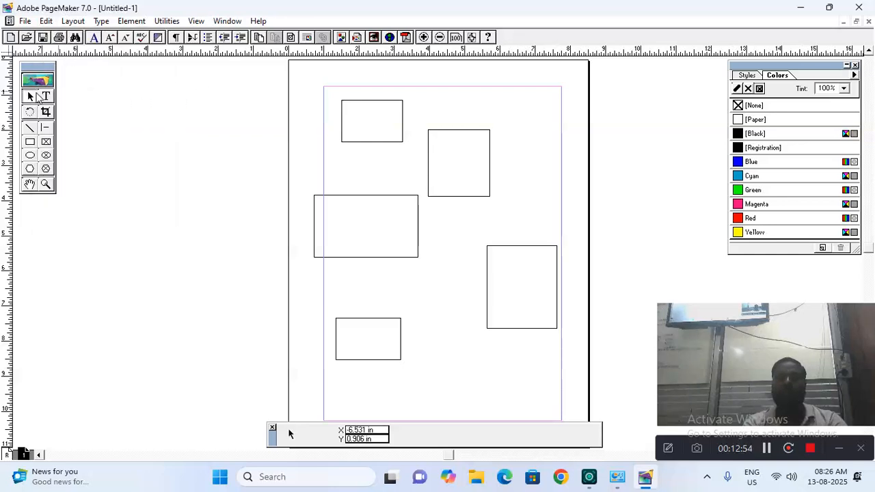
{"action": "left_click", "coordinate": [341, 137]}
{"action": "mouse_move", "coordinate": [342, 137]}
{"action": "left_mouse_down"}
{"action": "mouse_move", "coordinate": [331, 122]}
{"action": "mouse_move", "coordinate": [330, 130]}
{"action": "left_mouse_up"}
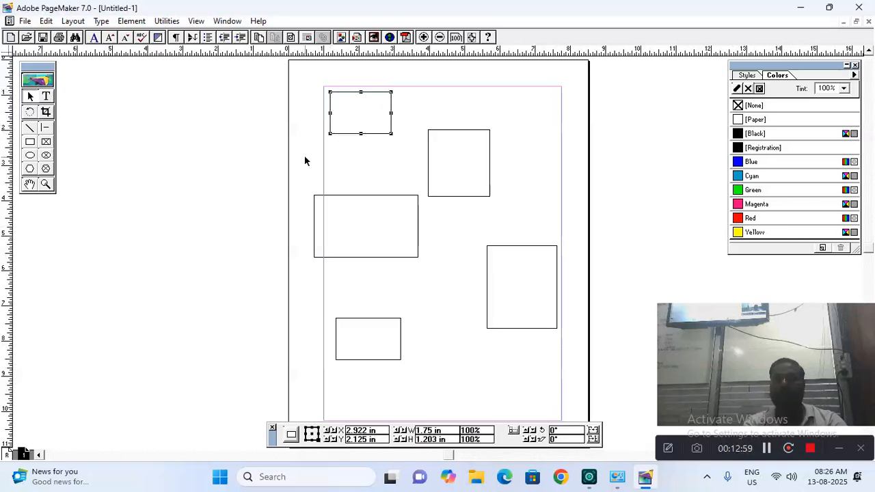
{"action": "left_click_drag", "start_coordinate": [304, 159], "coordinate": [572, 375]}
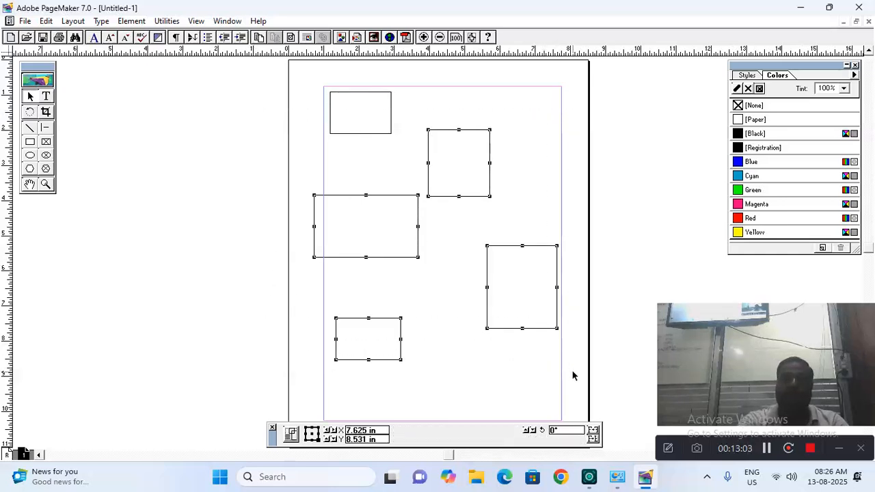
{"action": "key", "text": "Delete"}
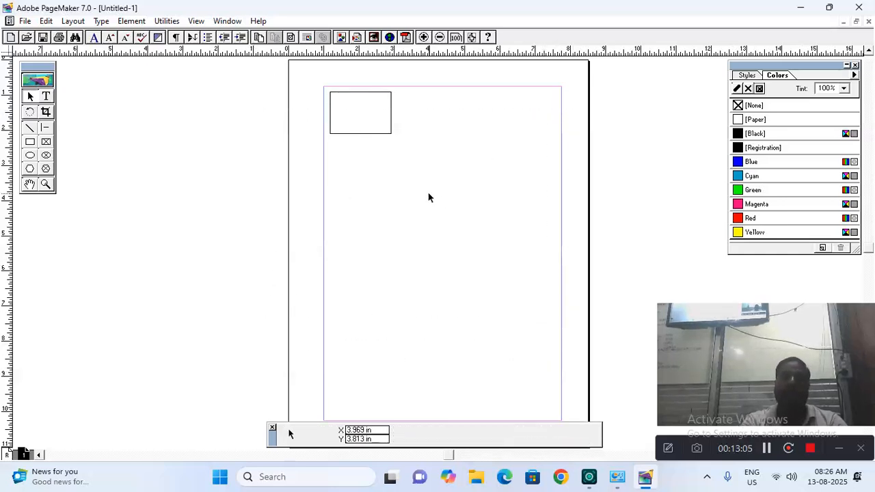
{"action": "left_click", "coordinate": [383, 134]}
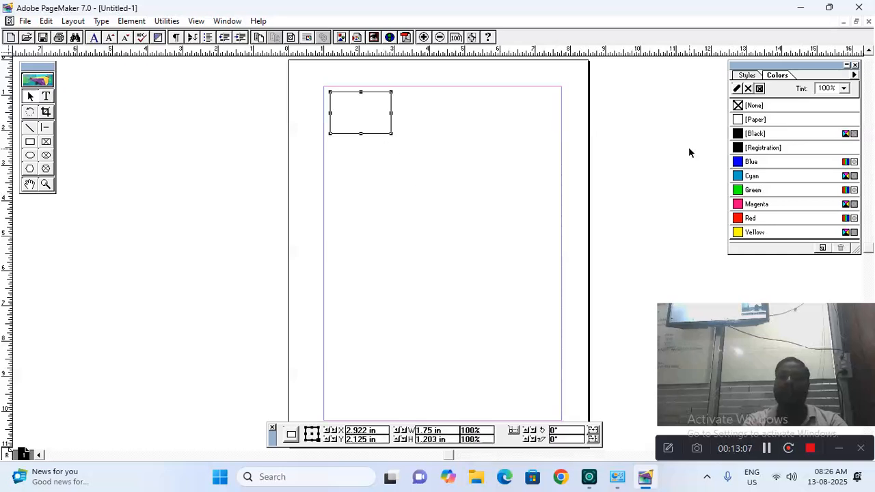
Fill the selected rectangle with Red from the Colors palette
{"action": "left_click", "coordinate": [746, 219]}
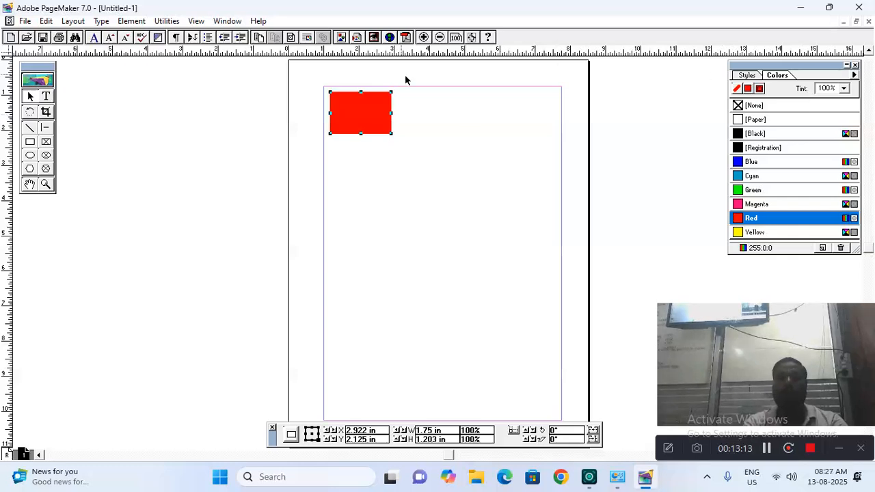
{"action": "left_click", "coordinate": [757, 136]}
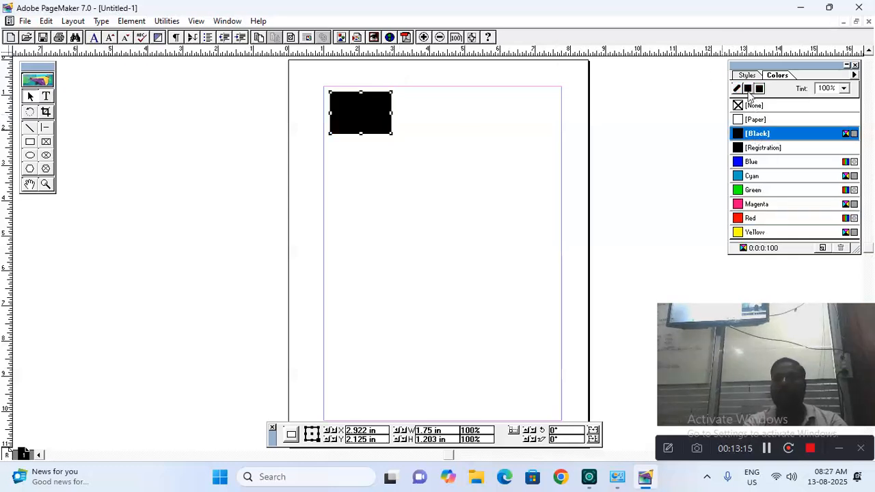
{"action": "left_click", "coordinate": [747, 219]}
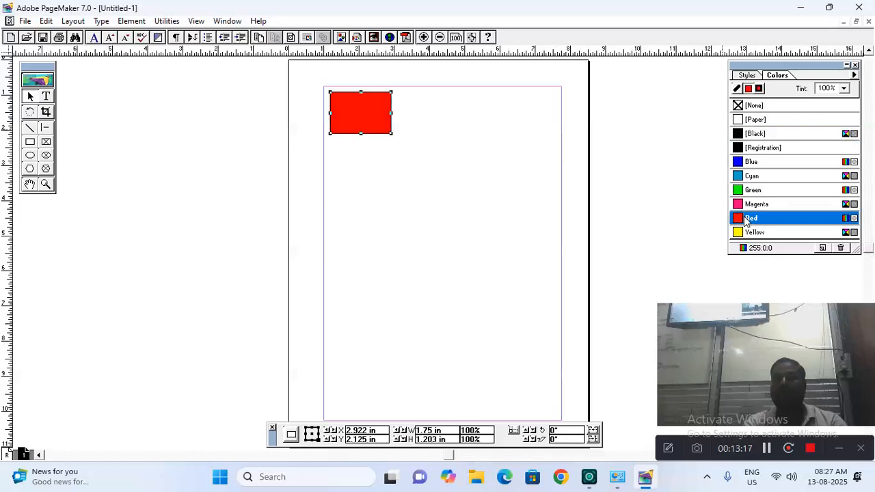
Copy and paste the red rectangle, dragging the copy onto the pasteboard left of the page
{"action": "left_click", "coordinate": [49, 23]}
{"action": "left_click", "coordinate": [70, 70]}
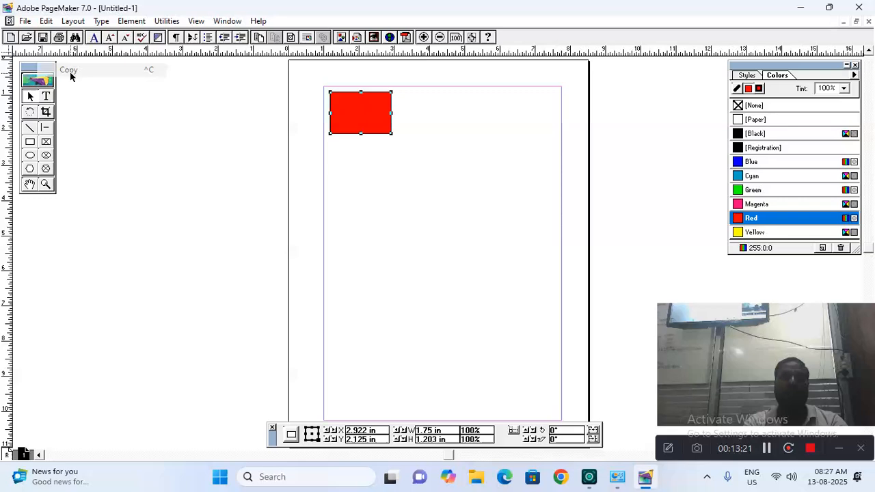
{"action": "left_click", "coordinate": [45, 21]}
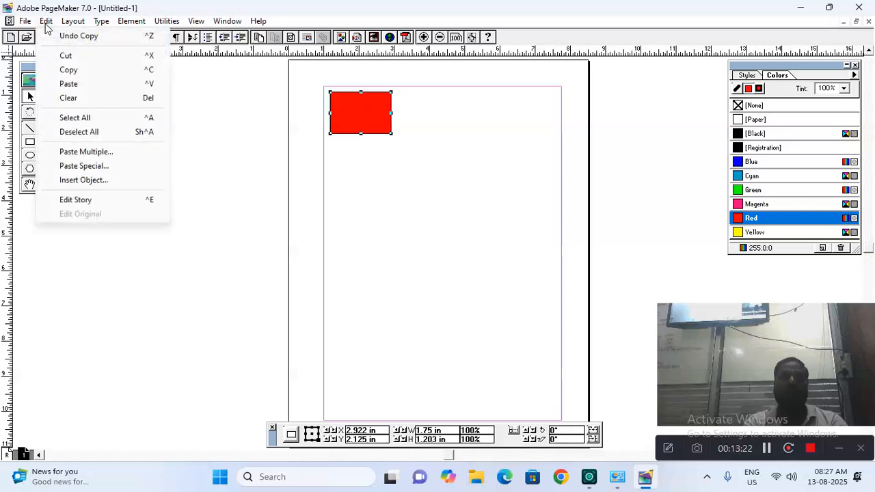
{"action": "left_click", "coordinate": [68, 82]}
{"action": "left_click_drag", "start_coordinate": [345, 118], "coordinate": [157, 116]}
{"action": "left_click", "coordinate": [339, 113]}
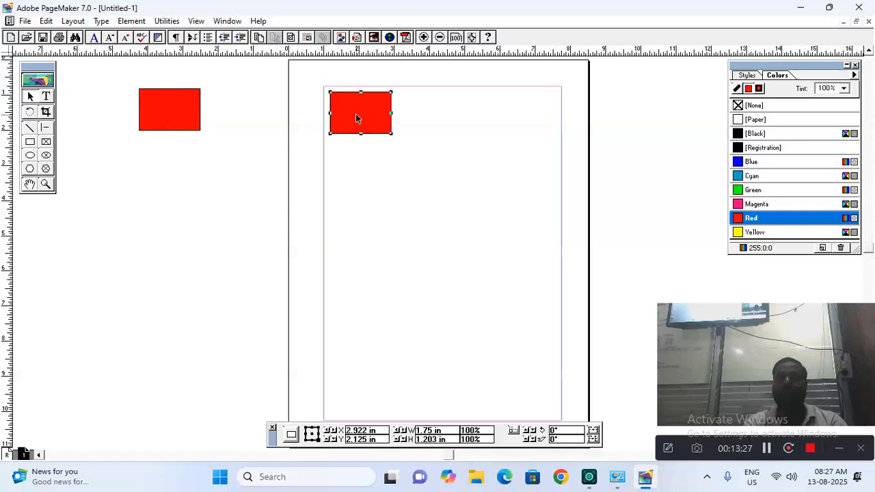
{"action": "left_click", "coordinate": [46, 21]}
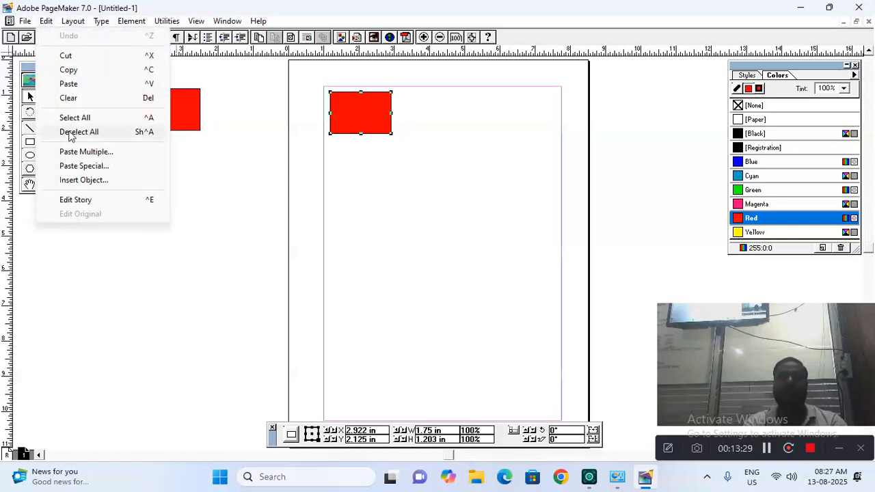
Paste Multiple 5 copies with horizontal offset 0 and vertical offset 2 inches
{"action": "left_click", "coordinate": [79, 151]}
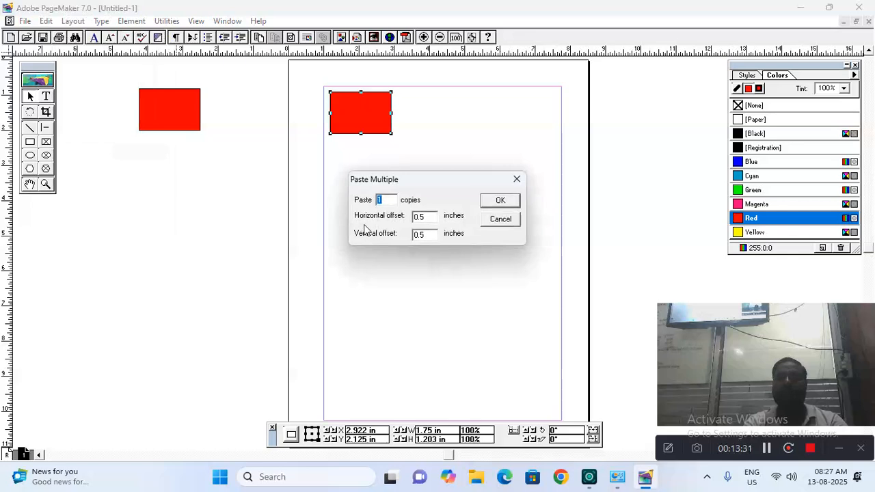
{"action": "type", "text": "5"}
{"action": "key", "text": "Tab"}
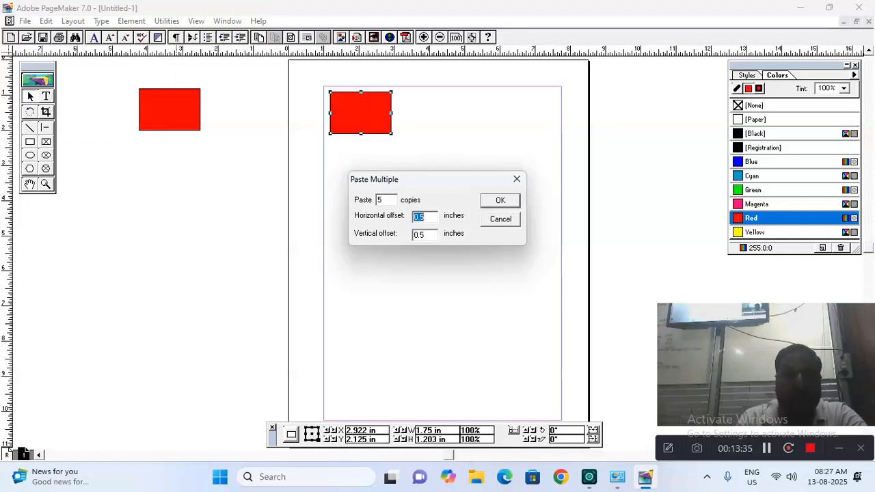
{"action": "type", "text": "0"}
{"action": "key", "text": "Tab"}
{"action": "type", "text": "2"}
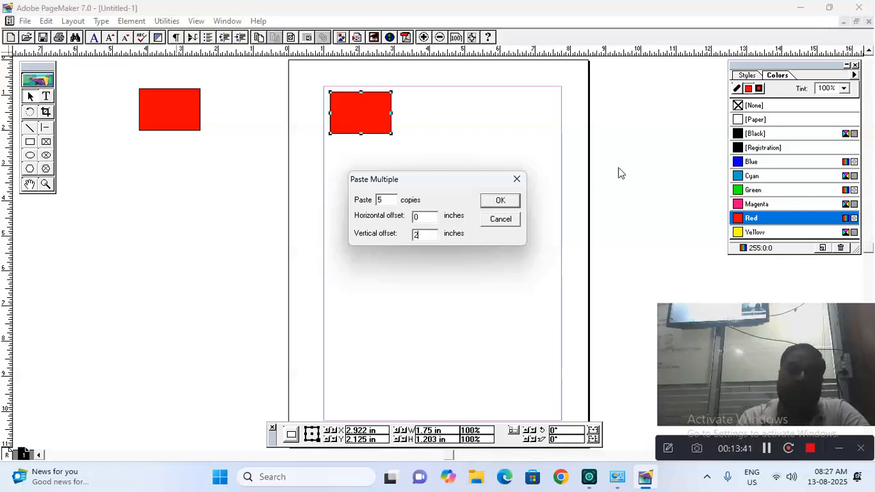
{"action": "left_click", "coordinate": [514, 201]}
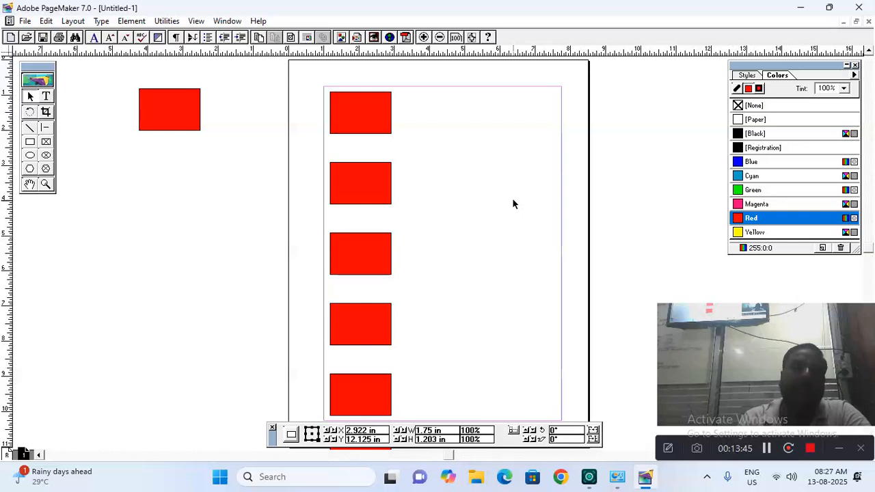
{"action": "left_click", "coordinate": [360, 111]}
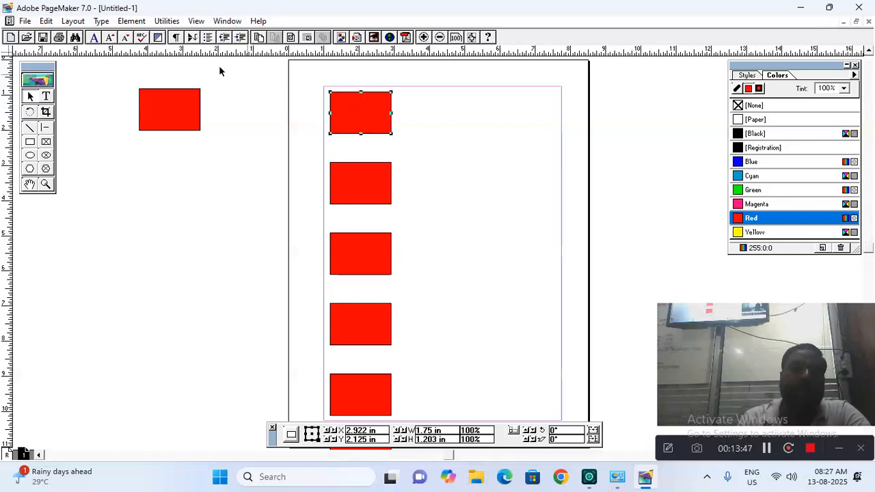
{"action": "left_click", "coordinate": [73, 21]}
{"action": "mouse_move", "coordinate": [51, 24]}
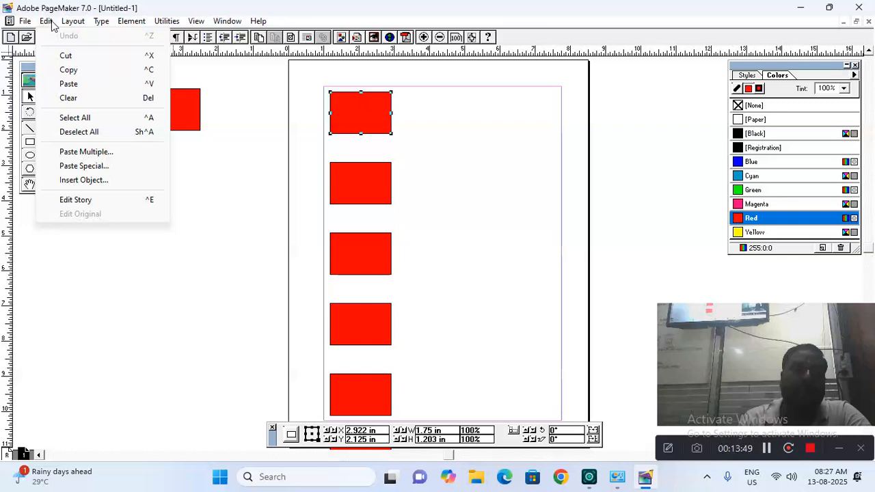
Paste Multiple 5 more copies with horizontal offset 2 inches and vertical offset 0
{"action": "left_click", "coordinate": [85, 154]}
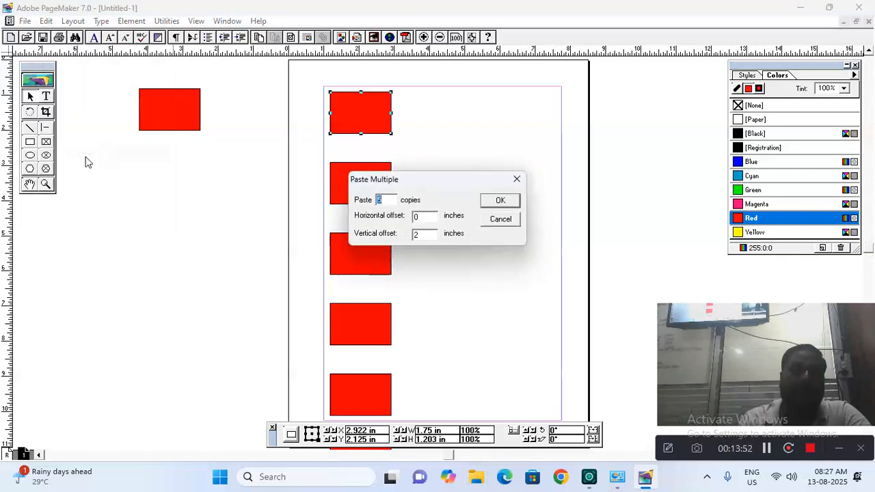
{"action": "double_click", "coordinate": [421, 221]}
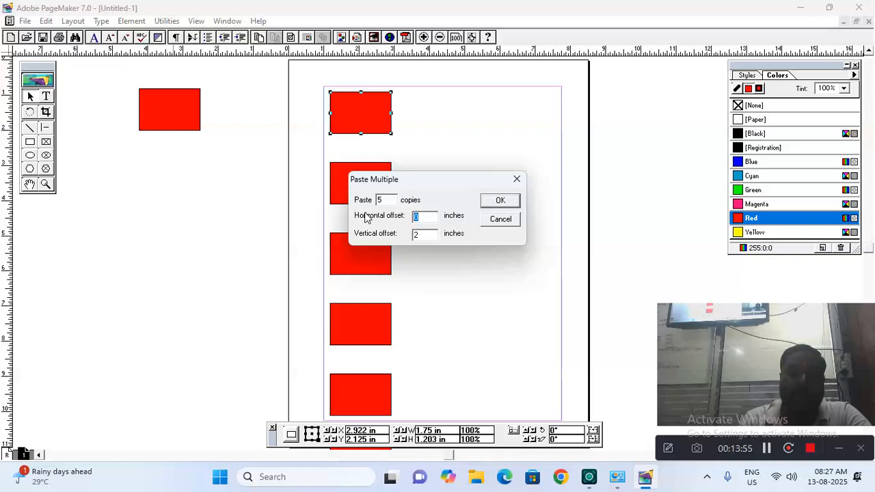
{"action": "type", "text": "2"}
{"action": "double_click", "coordinate": [419, 235]}
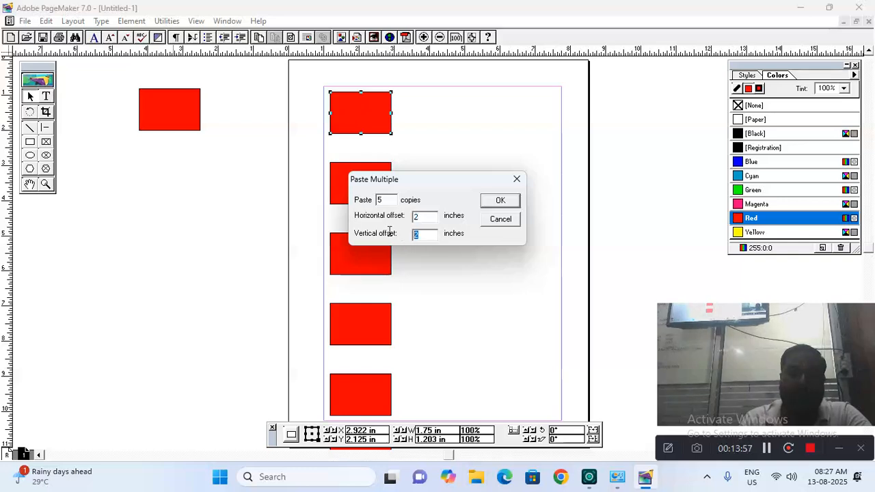
{"action": "type", "text": "0"}
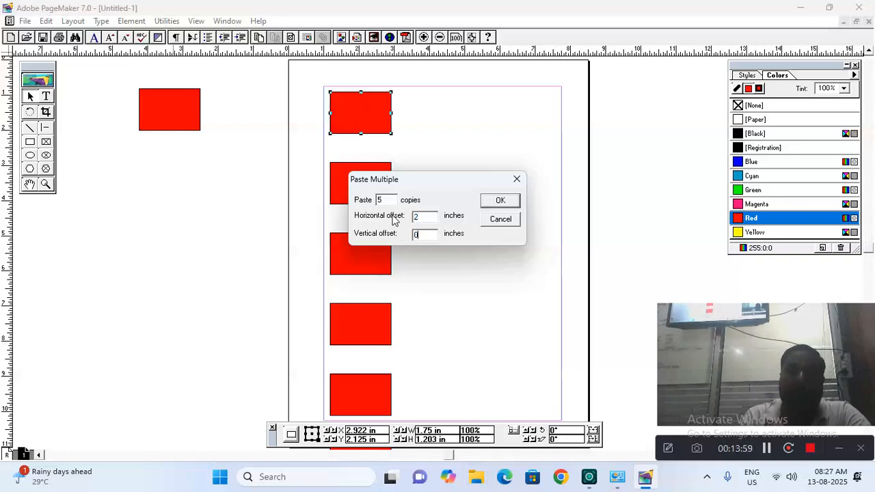
{"action": "left_click", "coordinate": [494, 201]}
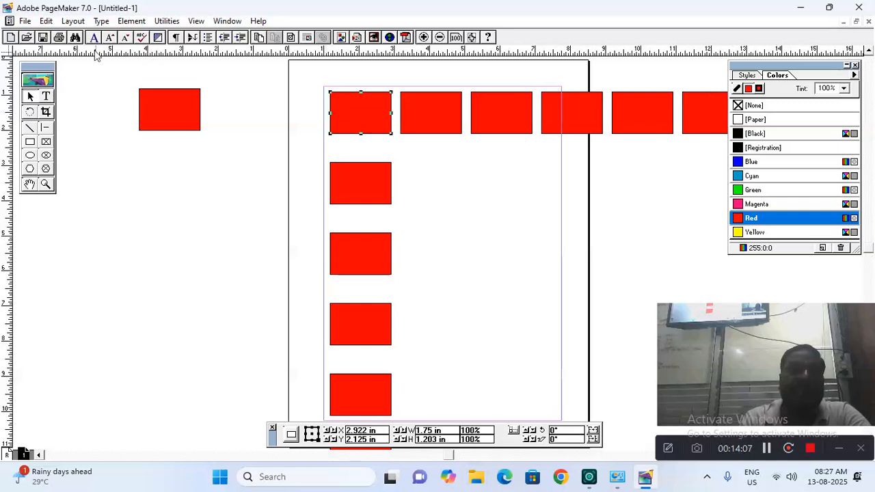
{"action": "left_click", "coordinate": [47, 21]}
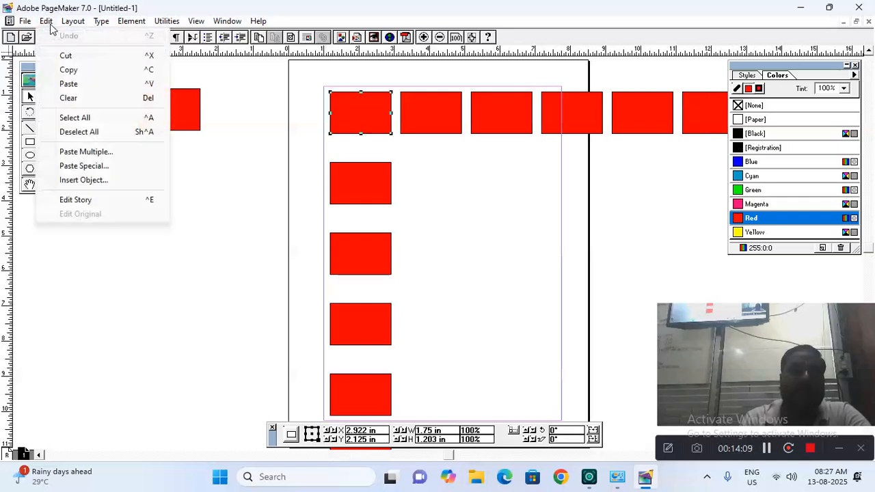
Paste Special a rectangle in PageMaker 7.0 Format, place it beside the second column rectangle, and deselect it
{"action": "left_click", "coordinate": [82, 166]}
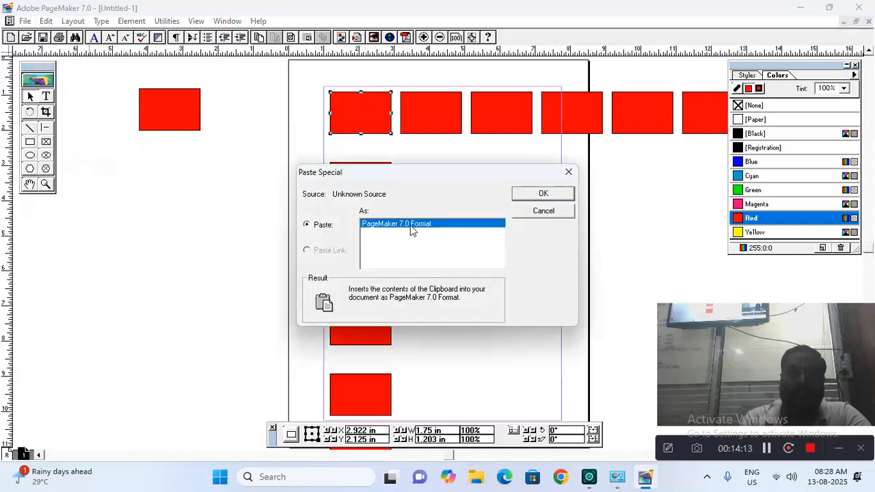
{"action": "left_click", "coordinate": [526, 196]}
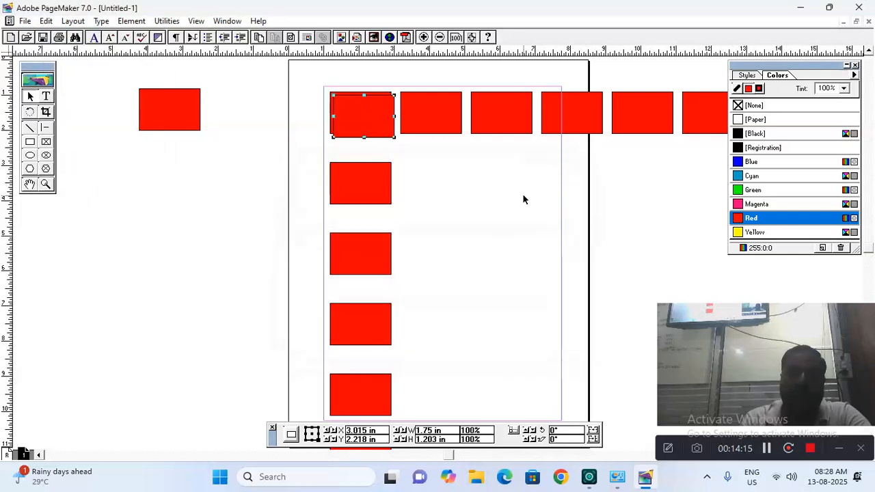
{"action": "left_click_drag", "start_coordinate": [365, 119], "coordinate": [436, 177]}
{"action": "left_click", "coordinate": [45, 23]}
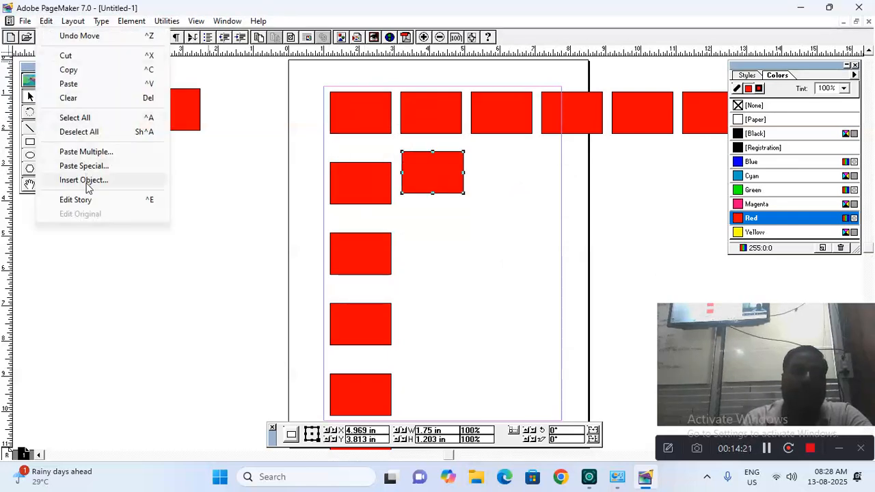
{"action": "left_click", "coordinate": [487, 251]}
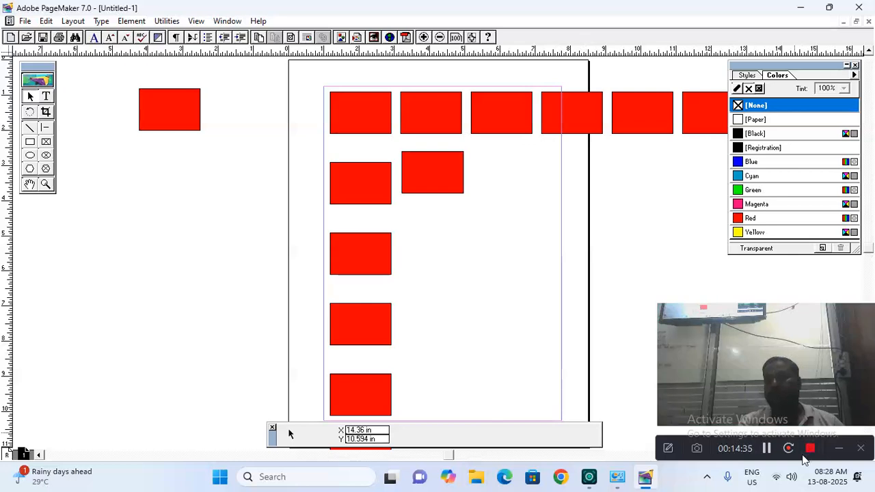
{"action": "left_click", "coordinate": [767, 450]}
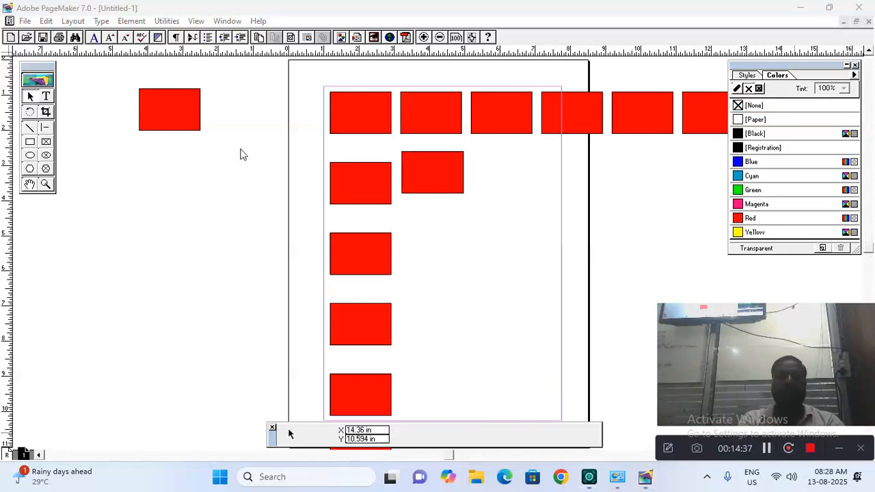
{"action": "left_click", "coordinate": [45, 21]}
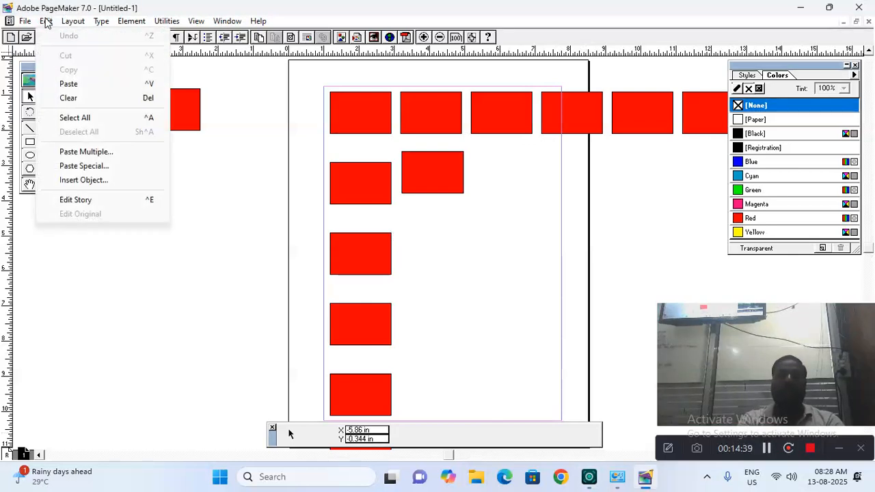
Insert a newly created Microsoft Excel Worksheet object into the page through the Insert Object dialog
{"action": "left_click", "coordinate": [83, 181]}
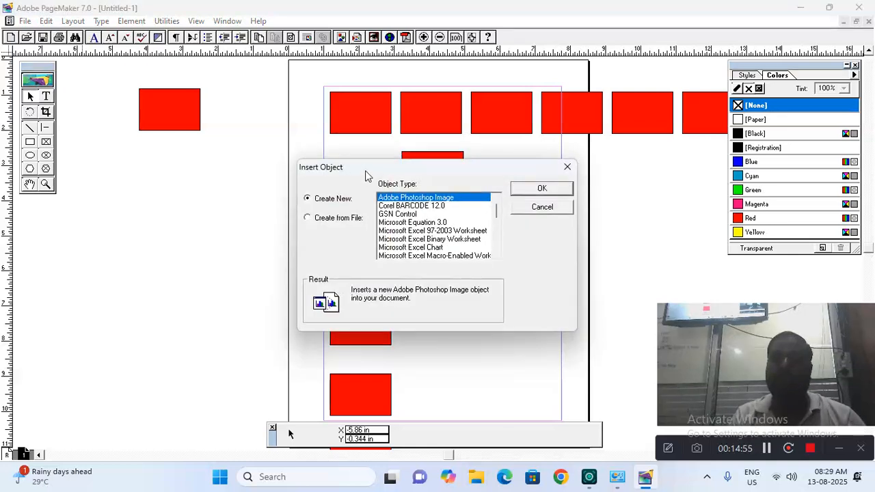
{"action": "left_click_drag", "start_coordinate": [365, 171], "coordinate": [365, 117]}
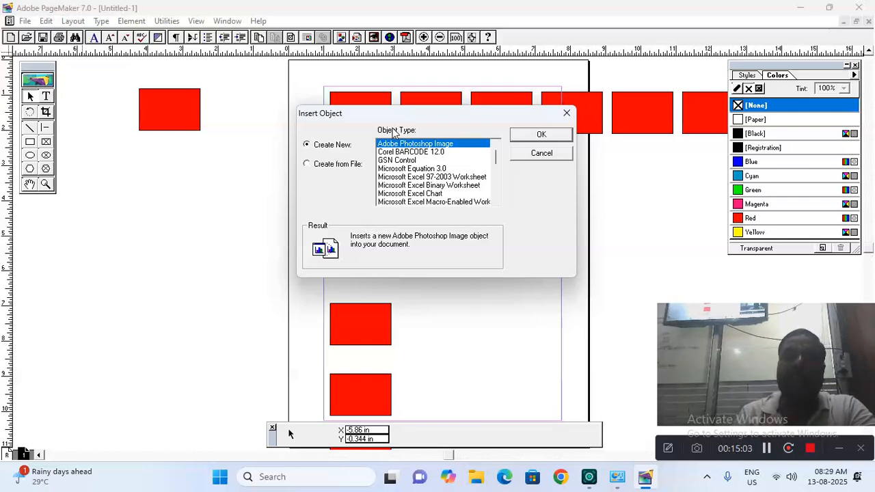
{"action": "left_click_drag", "start_coordinate": [496, 159], "coordinate": [496, 182]}
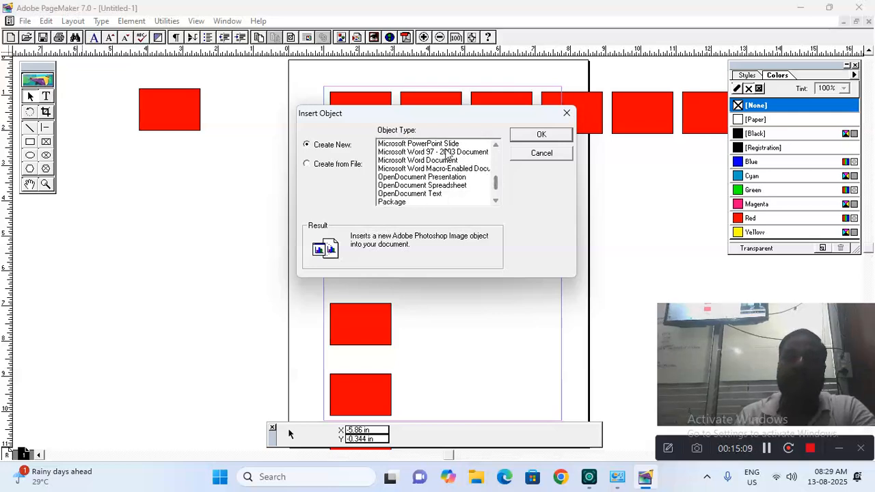
{"action": "left_click_drag", "start_coordinate": [499, 191], "coordinate": [499, 168]}
{"action": "left_click", "coordinate": [451, 169]}
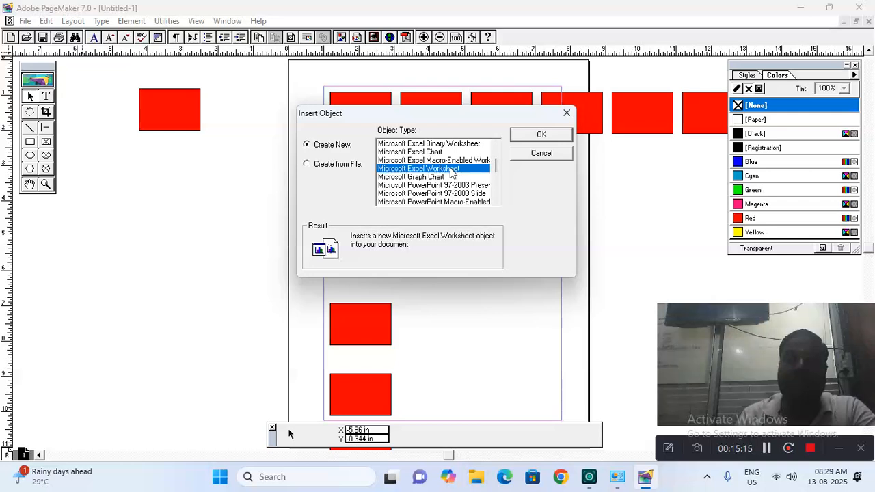
{"action": "left_click", "coordinate": [524, 136]}
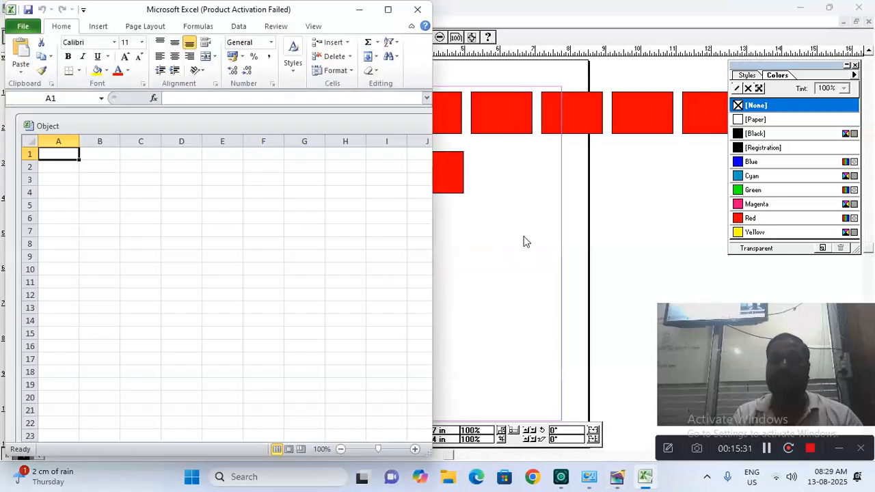
Enter headers 'name' and 'age' in A1:B1, then the first two people with ages 54 and 45
{"action": "type", "text": "name"}
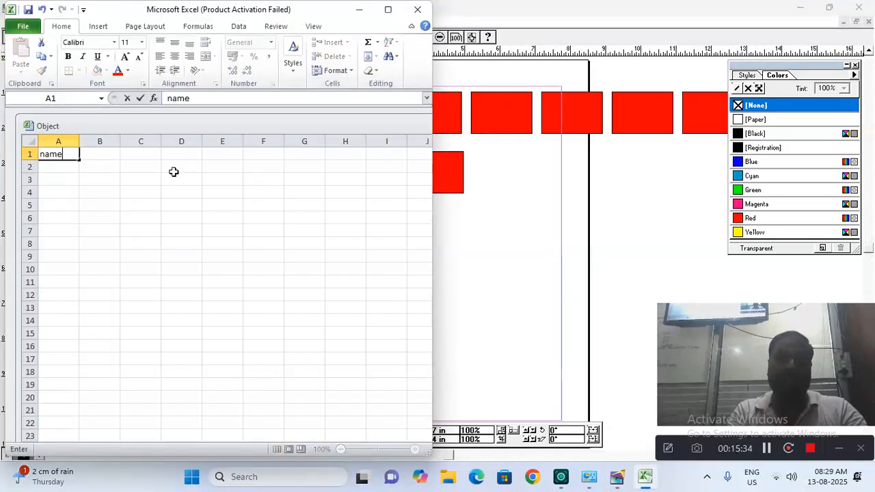
{"action": "key", "text": "Tab"}
{"action": "type", "text": "age"}
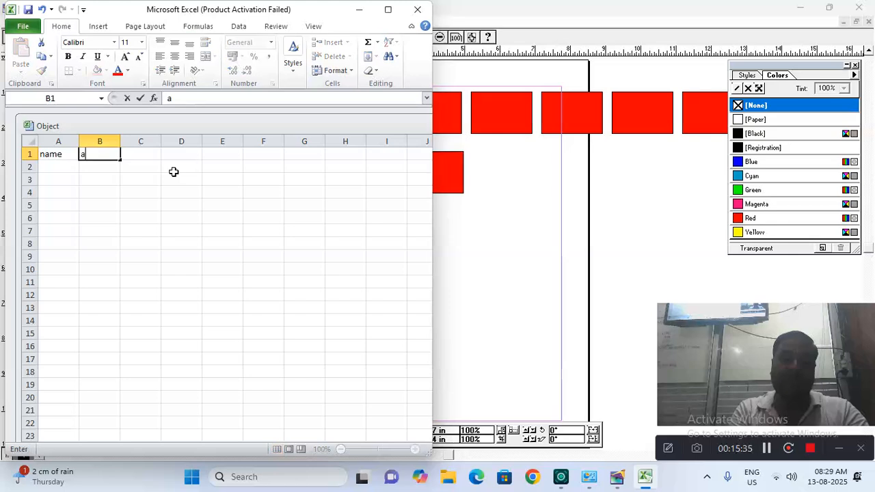
{"action": "key", "text": "Return"}
{"action": "type", "text": "anuj"}
{"action": "key", "text": "Return"}
{"action": "key", "text": "Up"}
{"action": "key", "text": "Right"}
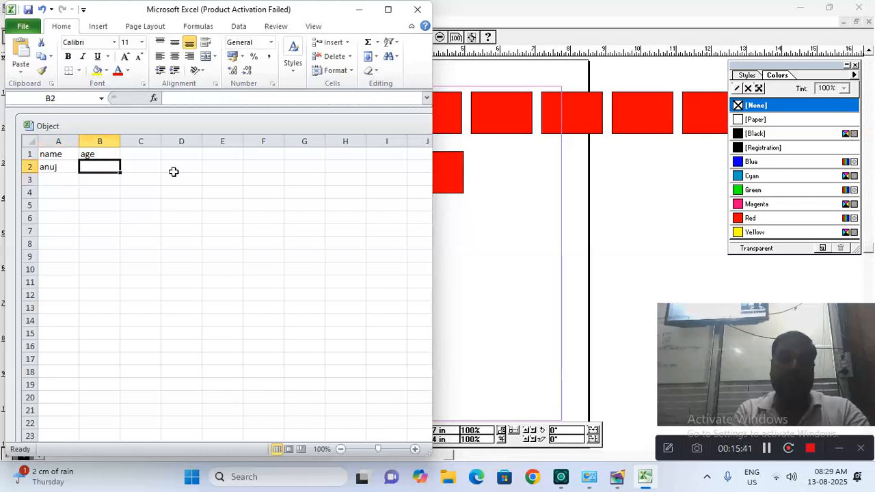
{"action": "type", "text": "54"}
{"action": "key", "text": "Return"}
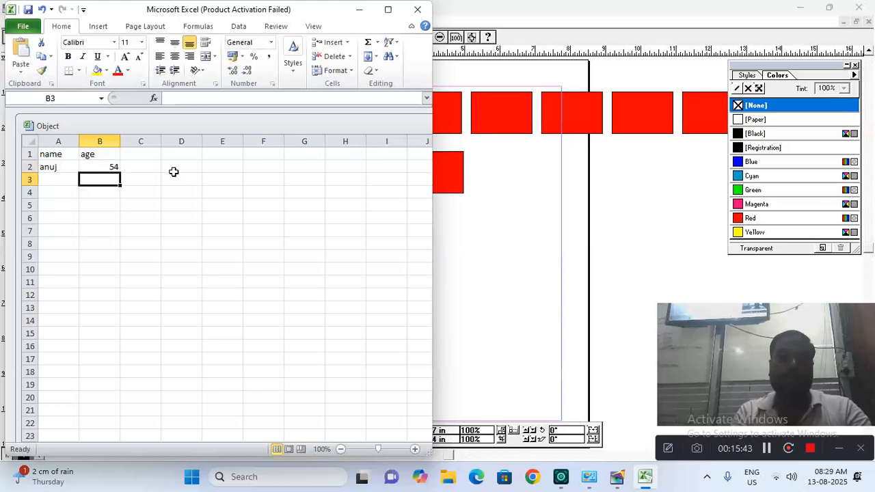
{"action": "key", "text": "Left"}
{"action": "type", "text": "sonu"}
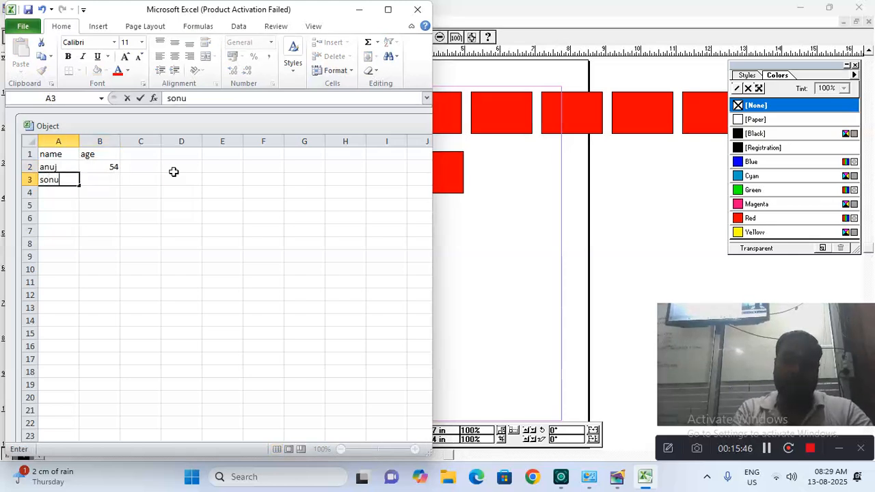
{"action": "key", "text": "Tab"}
{"action": "type", "text": "45"}
{"action": "key", "text": "Return"}
Add three more people in rows 4–6 with ages 55, 67 and 66
{"action": "type", "text": "rsa"}
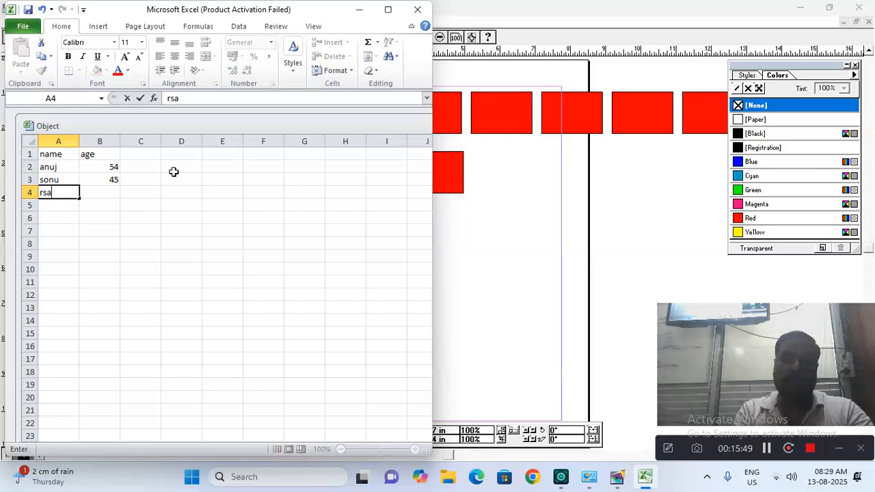
{"action": "key", "text": "BackSpace"}
{"action": "key", "text": "BackSpace"}
{"action": "key", "text": "BackSpace"}
{"action": "type", "text": "ravi"}
{"action": "key", "text": "Tab"}
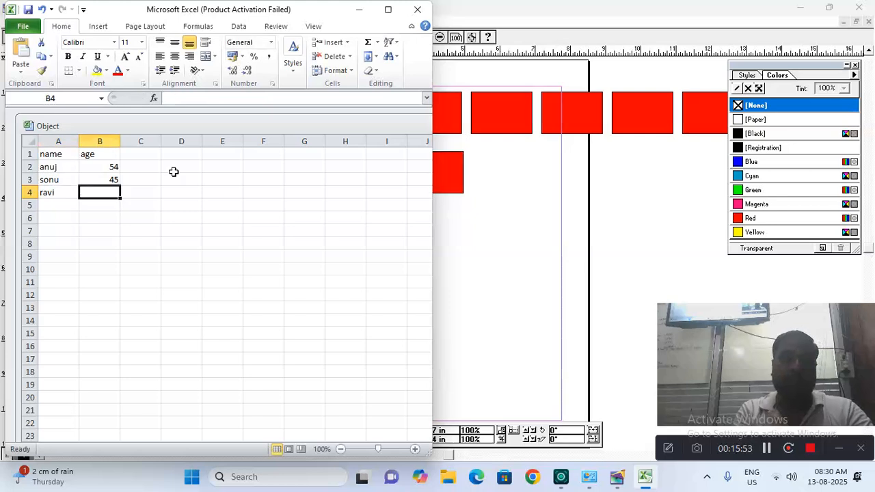
{"action": "type", "text": "55"}
{"action": "key", "text": "Return"}
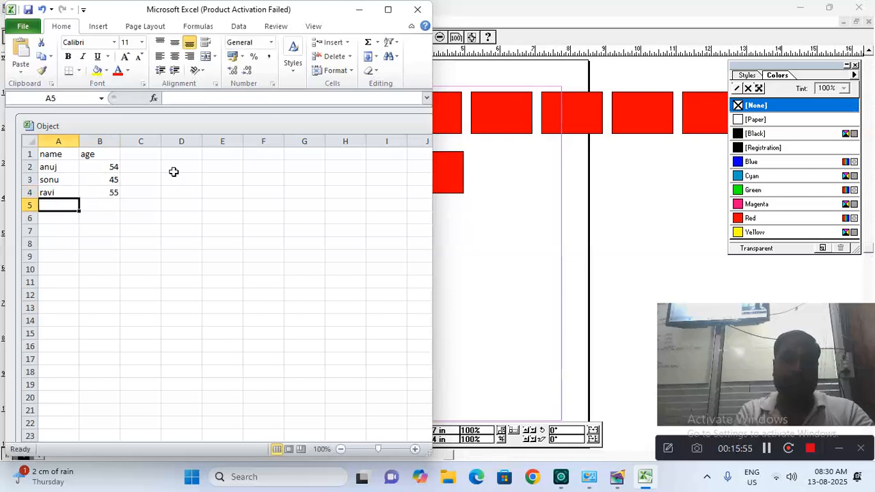
{"action": "type", "text": "kamal"}
{"action": "key", "text": "Tab"}
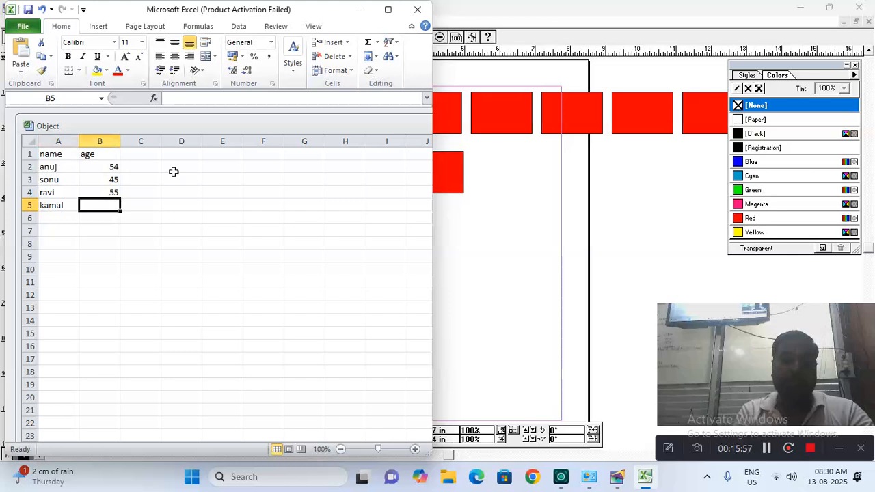
{"action": "type", "text": "67"}
{"action": "key", "text": "Return"}
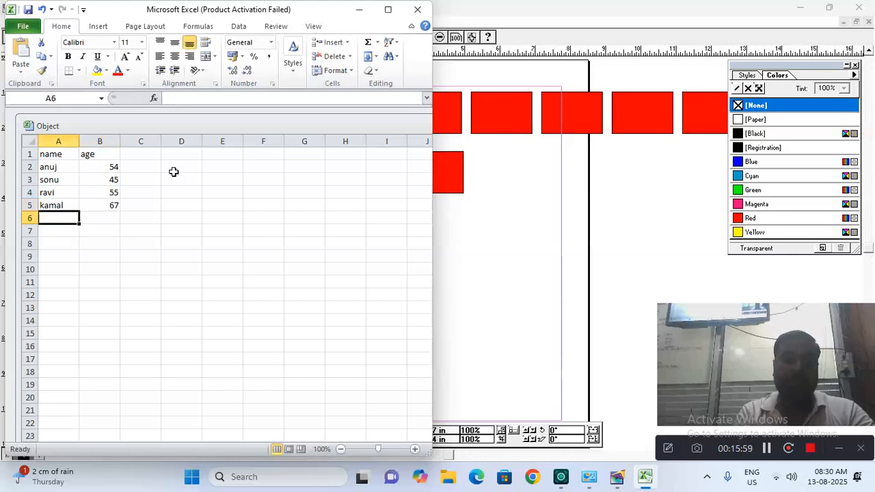
{"action": "type", "text": "gau"}
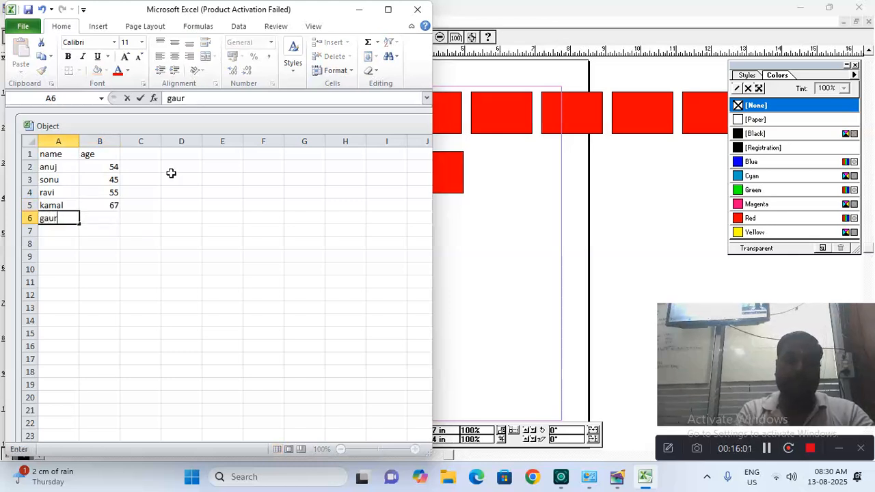
{"action": "type", "text": "tam"}
{"action": "key", "text": "Tab"}
{"action": "type", "text": "66"}
{"action": "key", "text": "Return"}
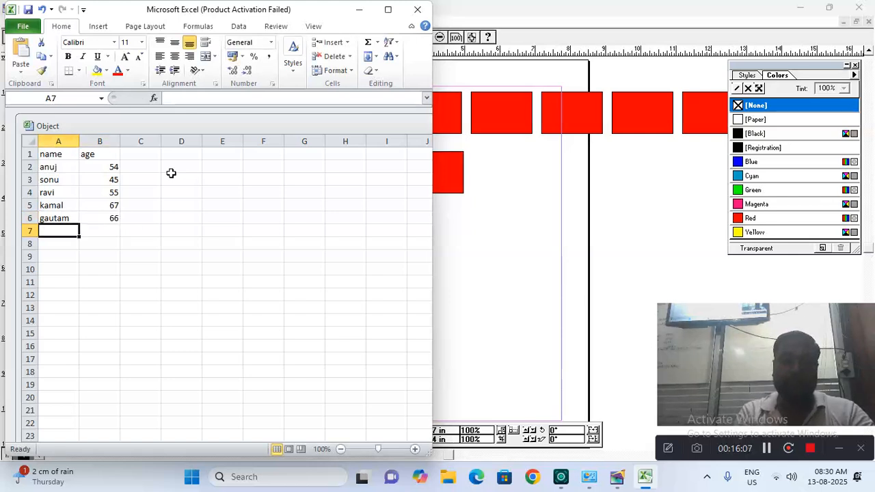
Fill rows 7–9 with three more names and ages 34, 33 and 44
{"action": "type", "text": "lavi`"}
{"action": "key", "text": "BackSpace"}
{"action": "key", "text": "Tab"}
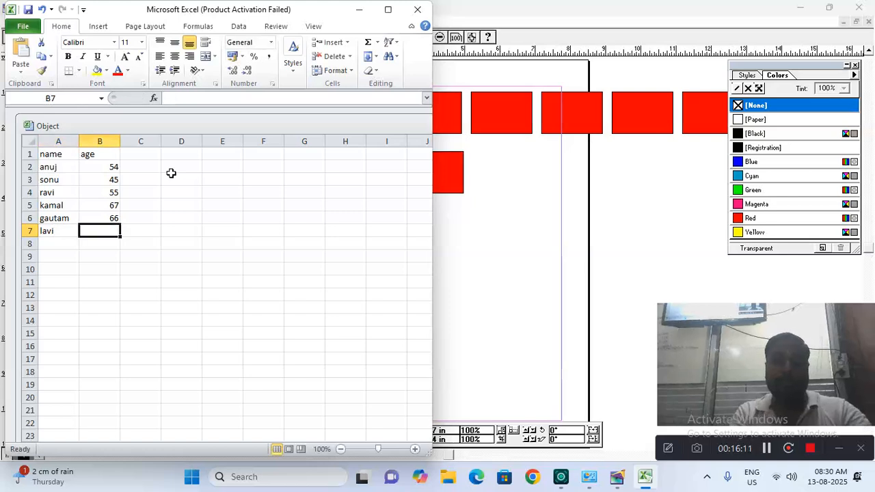
{"action": "type", "text": "34"}
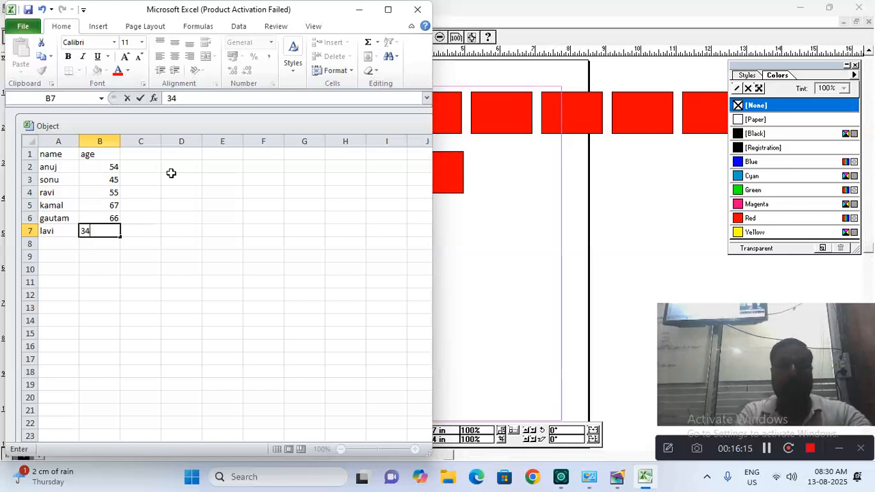
{"action": "key", "text": "Return"}
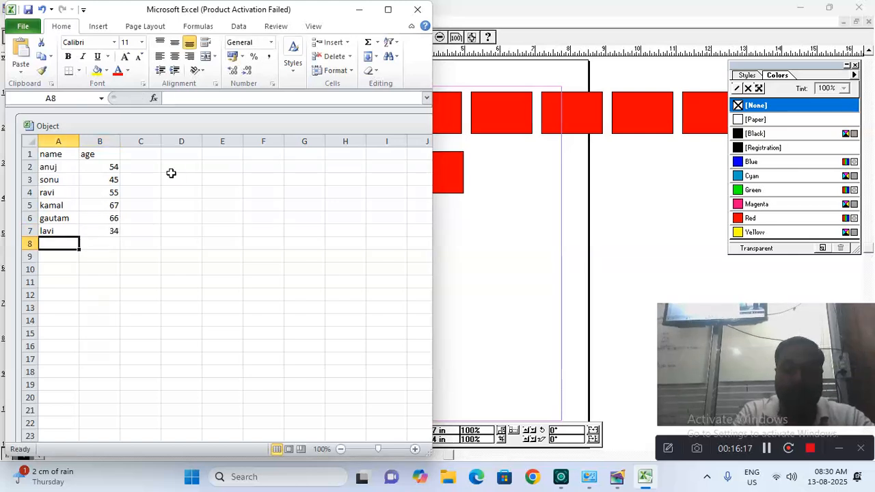
{"action": "type", "text": "manu"}
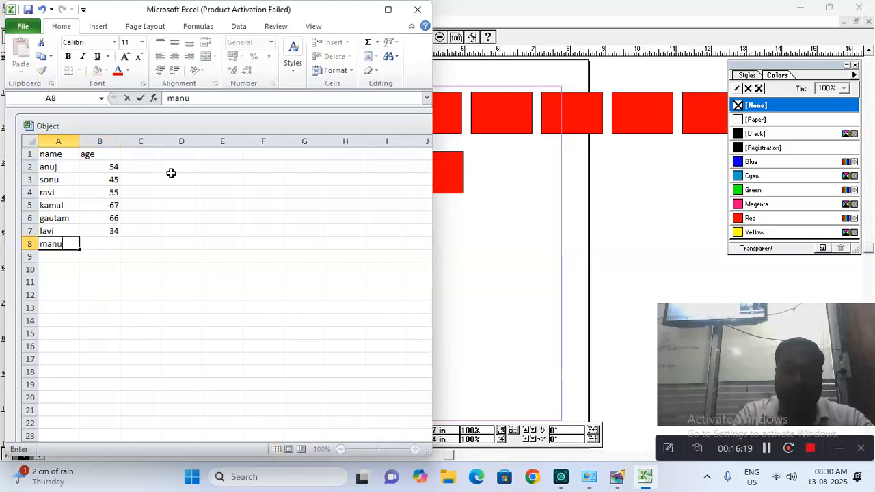
{"action": "key", "text": "Tab"}
{"action": "type", "text": "33"}
{"action": "key", "text": "Return"}
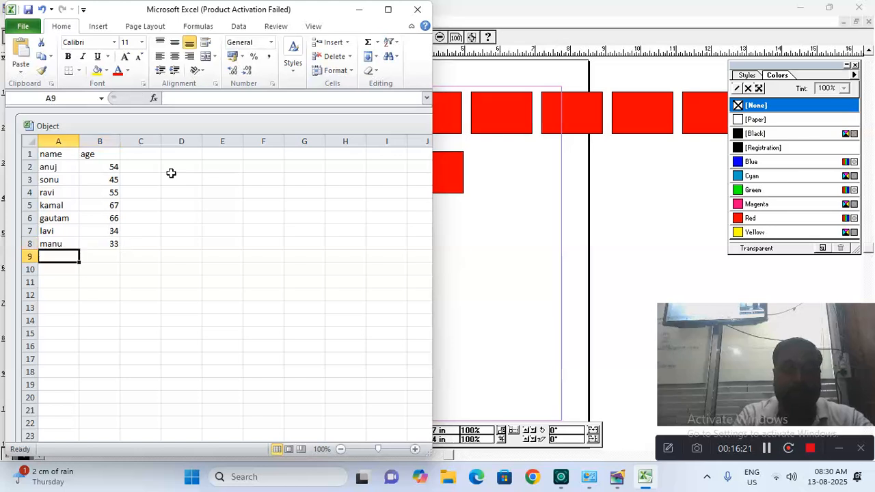
{"action": "type", "text": "pankaj"}
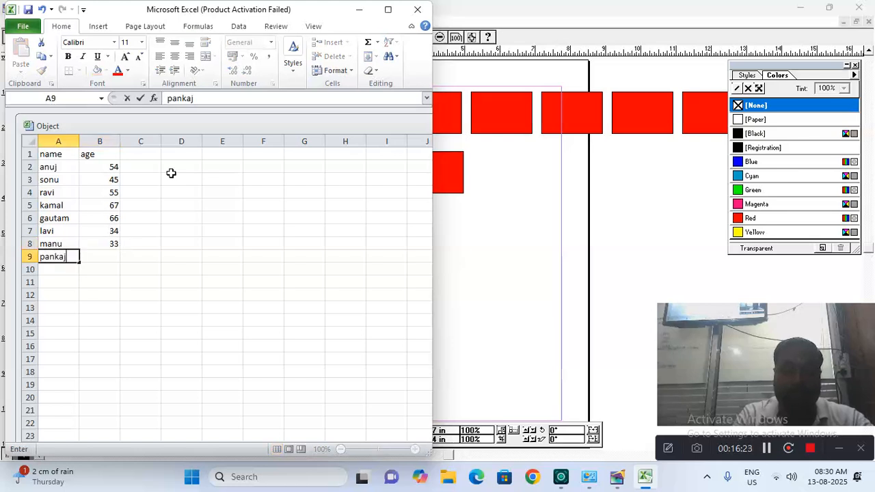
{"action": "key", "text": "Tab"}
{"action": "type", "text": "44"}
{"action": "key", "text": "Return"}
Add the last two people with ages 88 and 44, then close Excel to place the table
{"action": "type", "text": "v"}
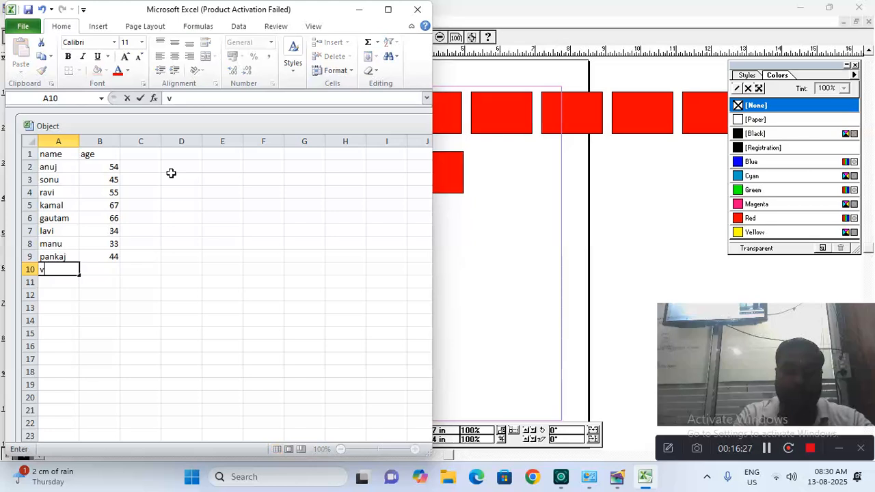
{"action": "type", "text": "ijay"}
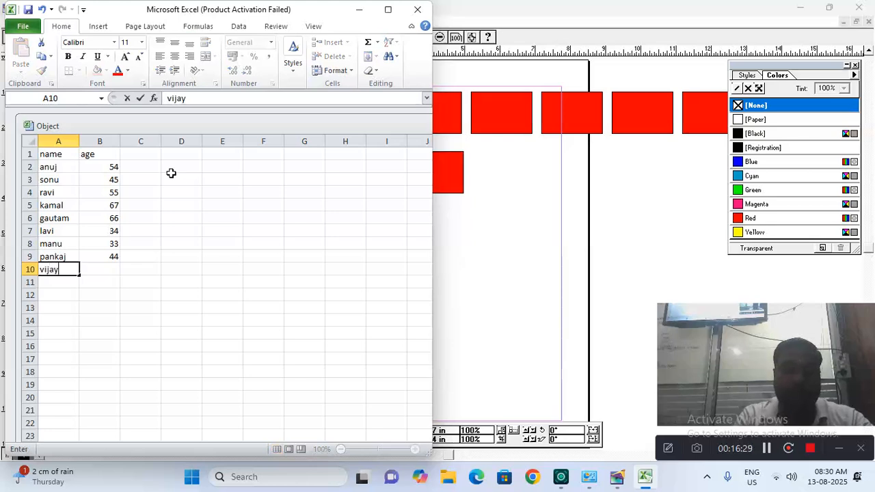
{"action": "key", "text": "Tab"}
{"action": "type", "text": "88"}
{"action": "key", "text": "Return"}
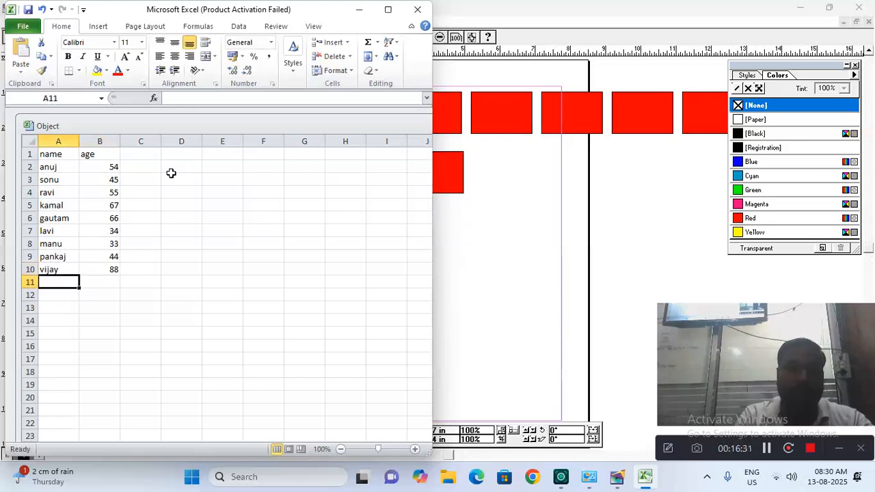
{"action": "type", "text": "rahul"}
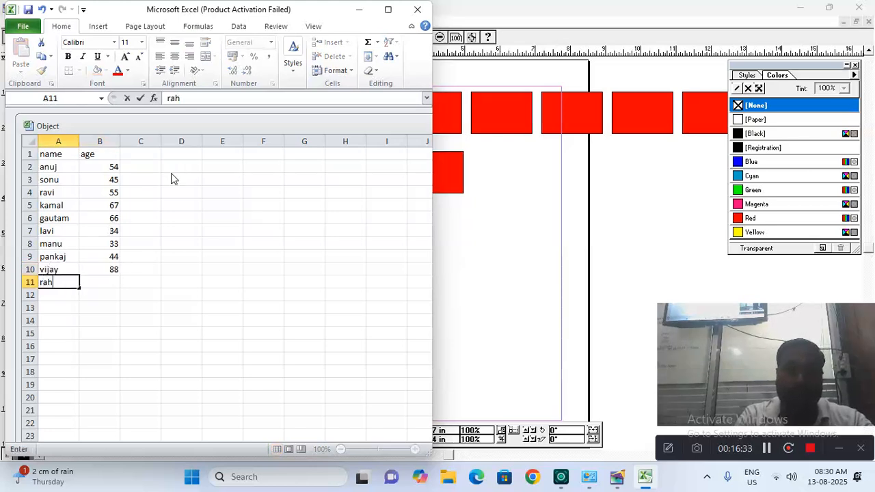
{"action": "key", "text": "Tab"}
{"action": "type", "text": "44"}
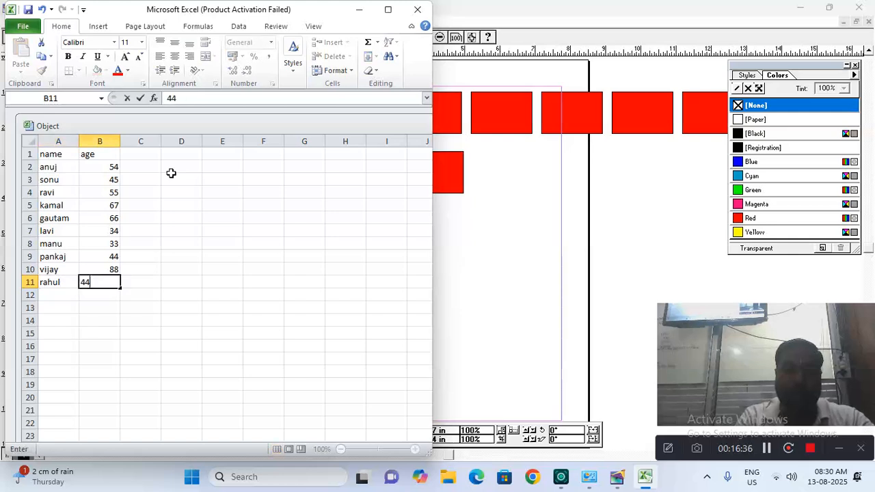
{"action": "key", "text": "Return"}
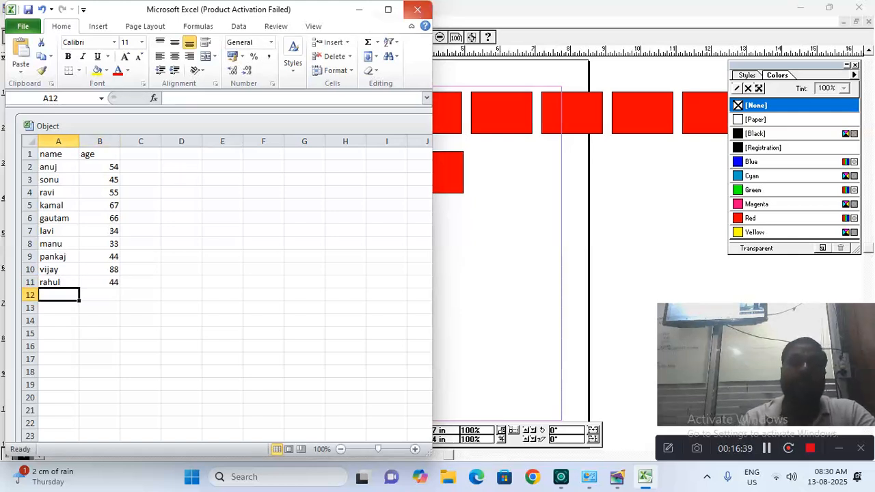
{"action": "left_click", "coordinate": [417, 9]}
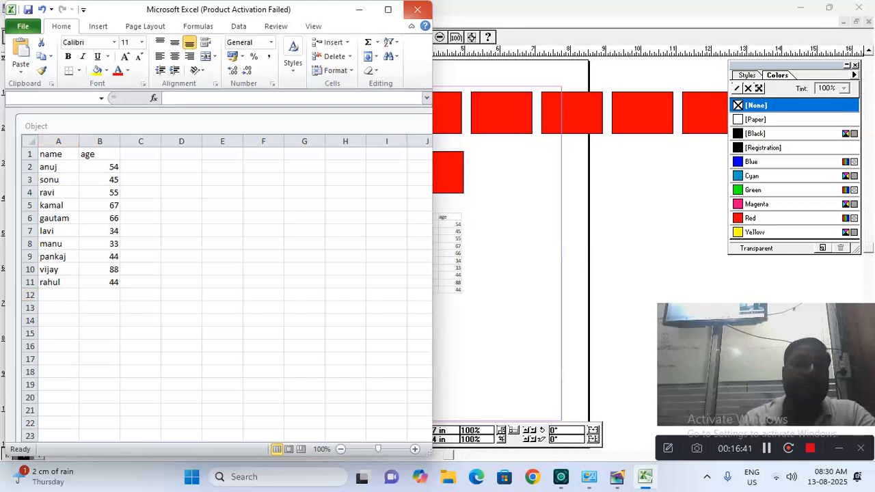
{"action": "left_click", "coordinate": [474, 198]}
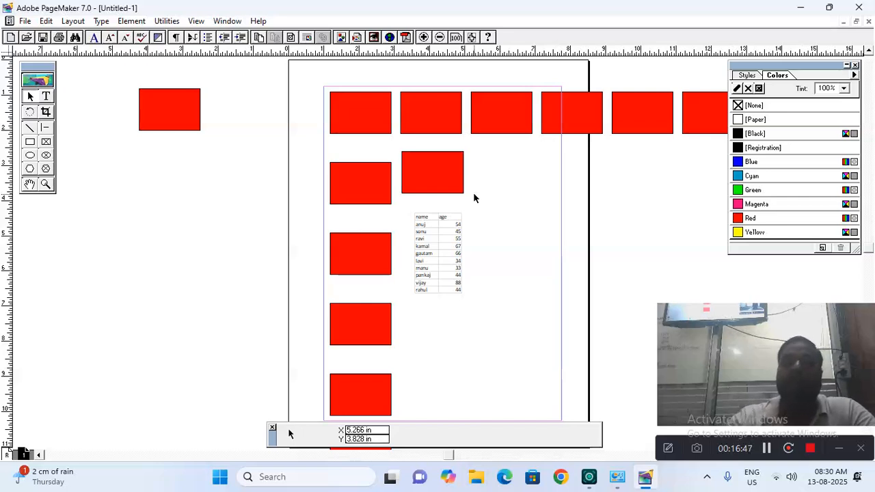
{"action": "left_click", "coordinate": [454, 242]}
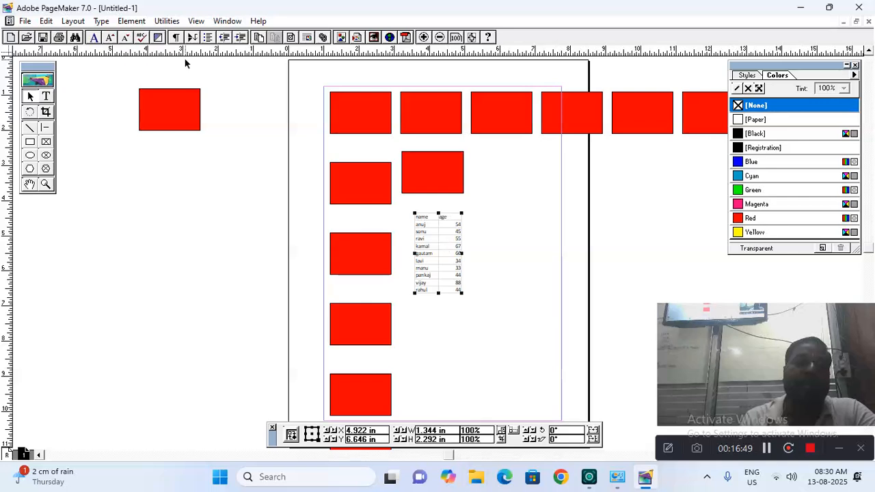
{"action": "left_click", "coordinate": [46, 20]}
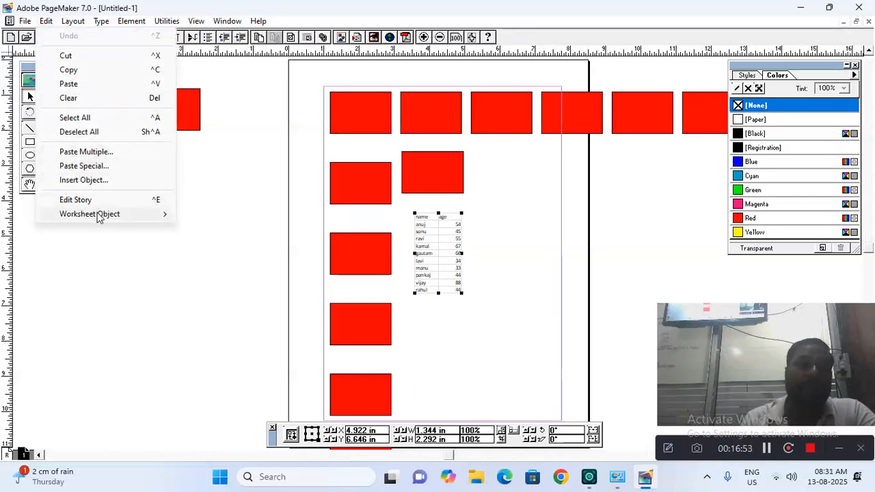
{"action": "mouse_move", "coordinate": [98, 216]}
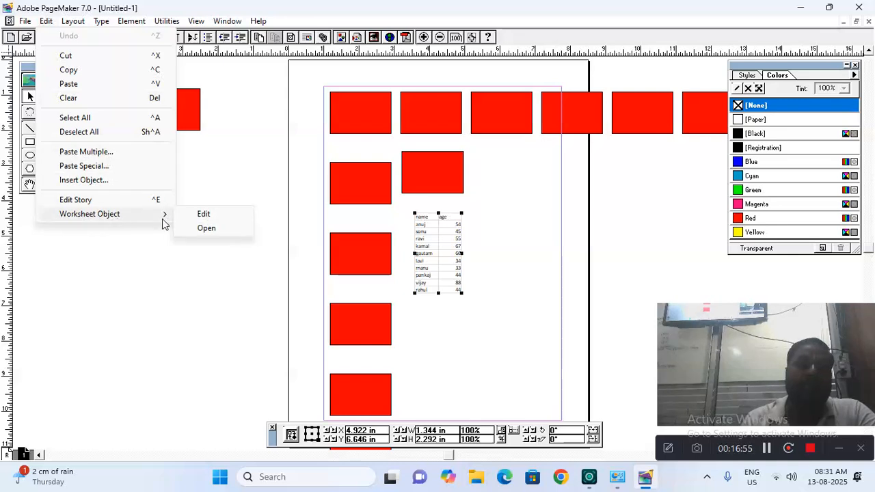
{"action": "left_click", "coordinate": [205, 229]}
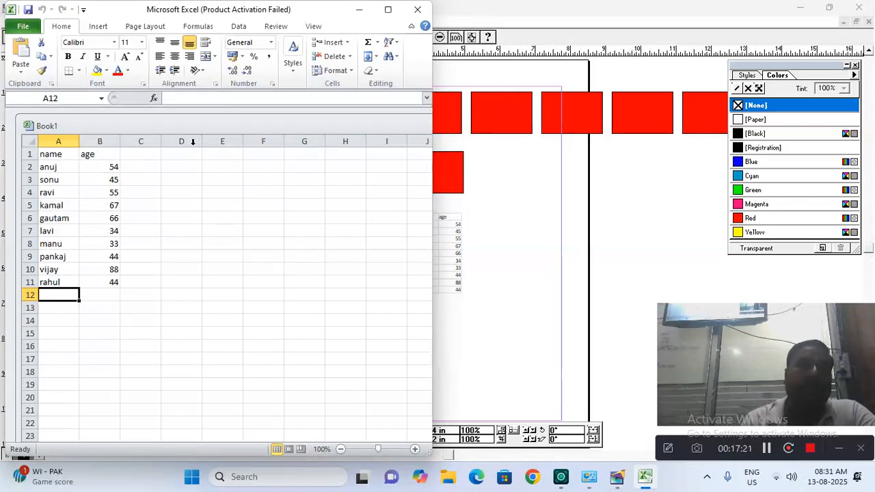
{"action": "left_click", "coordinate": [419, 9]}
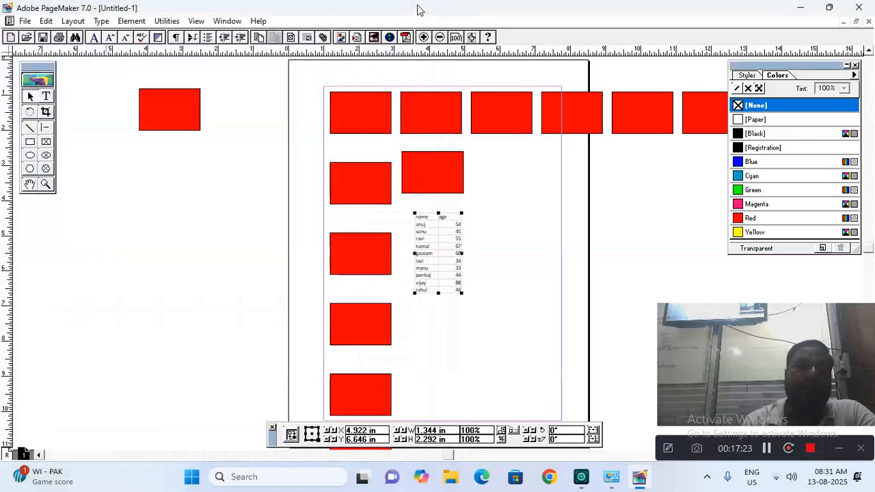
{"action": "left_click", "coordinate": [45, 20]}
Start a new story in the Story Editor via Edit > Edit Story and type a line of placeholder text
{"action": "left_click", "coordinate": [259, 192]}
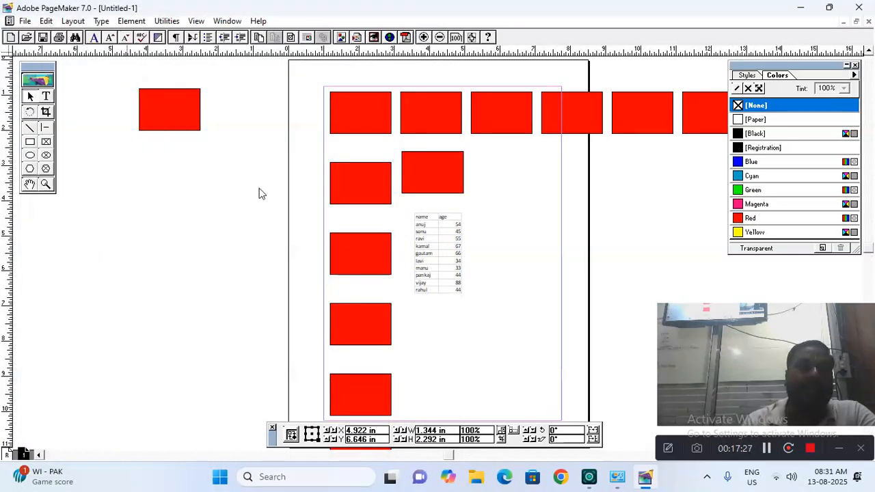
{"action": "left_click", "coordinate": [48, 21]}
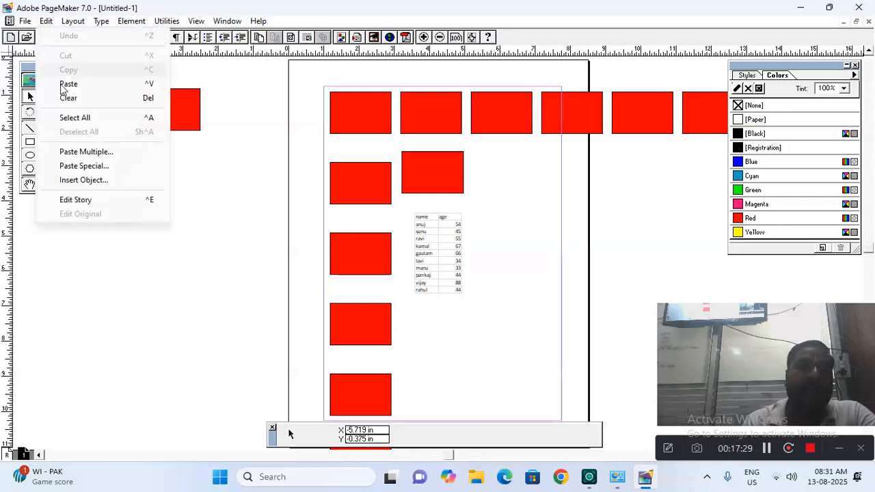
{"action": "left_click", "coordinate": [82, 199]}
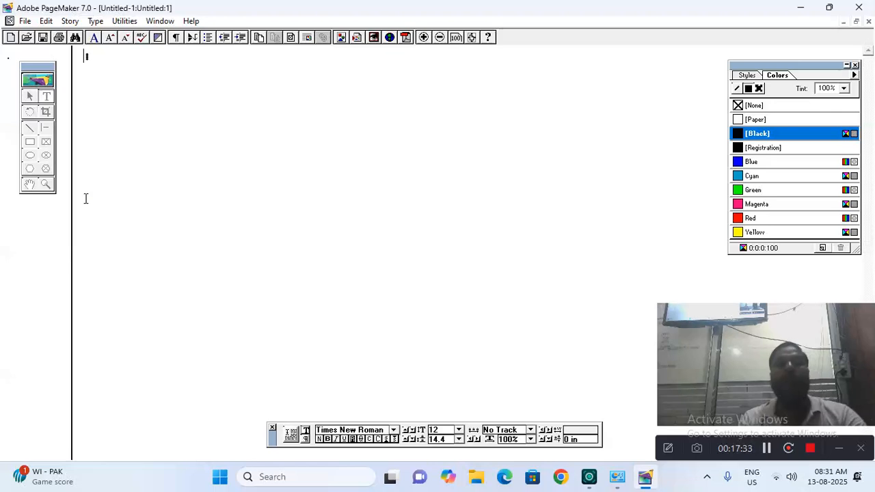
{"action": "type", "text": "wajdka skljk"}
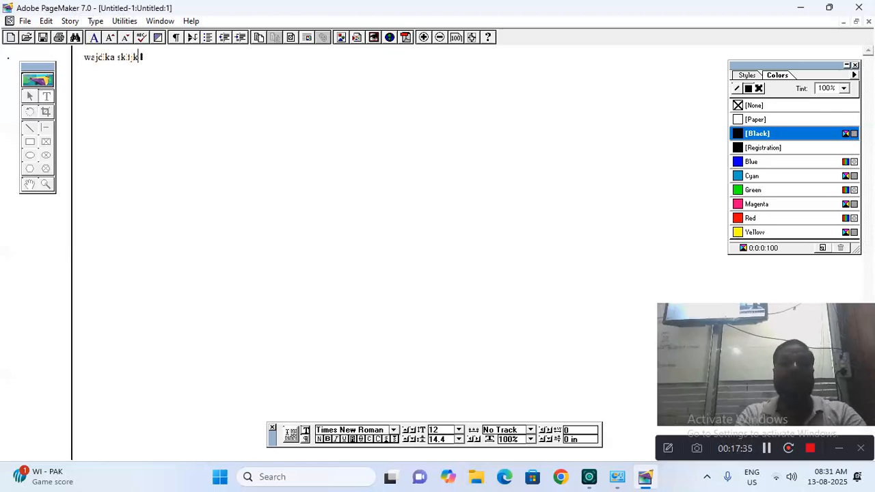
{"action": "type", "text": " jsaklj klcjwk jq wjklkl akjklas "}
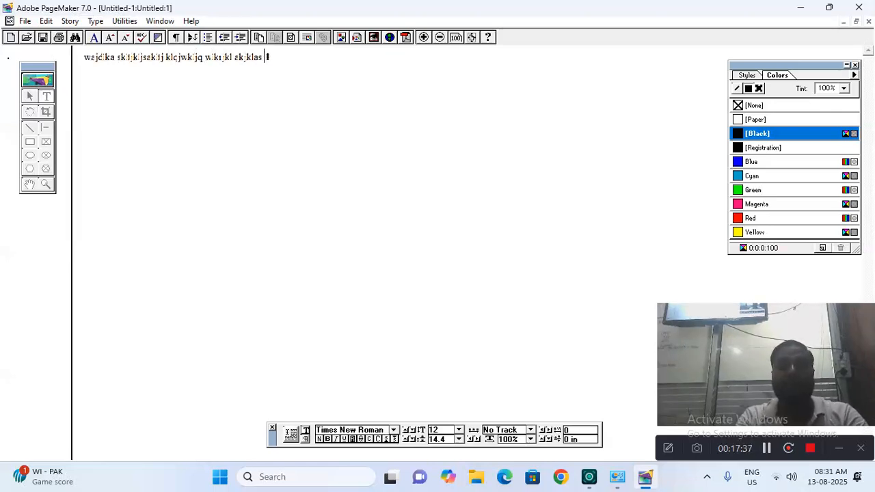
{"action": "type", "text": "lkjk cjkwjlk jqw kljkla jslk klas jlk"}
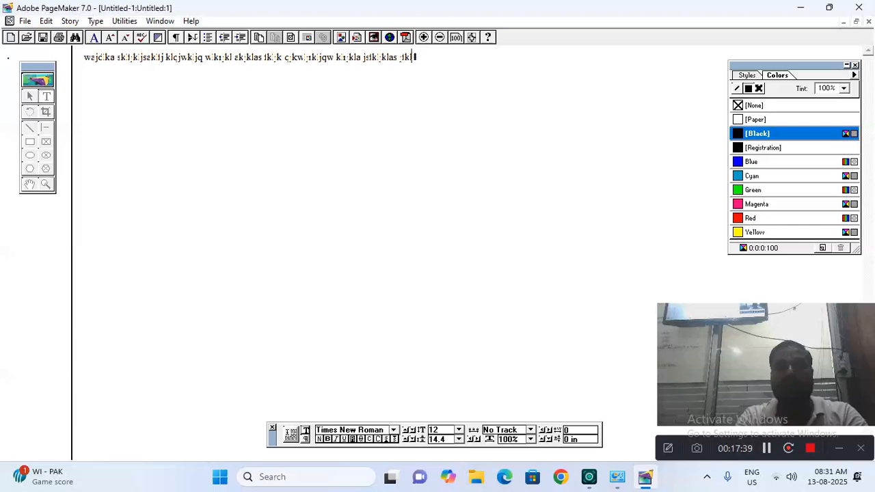
{"action": "type", "text": " jlqw jkljwck jr kljaskf kajsf qkl"}
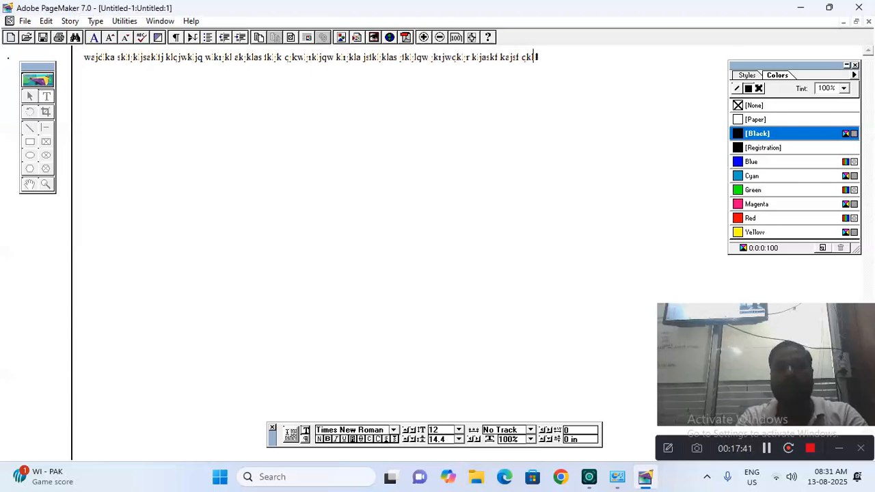
{"action": "type", "text": "wjrkljqwklrjk laslklk jqw lkrqwkr"}
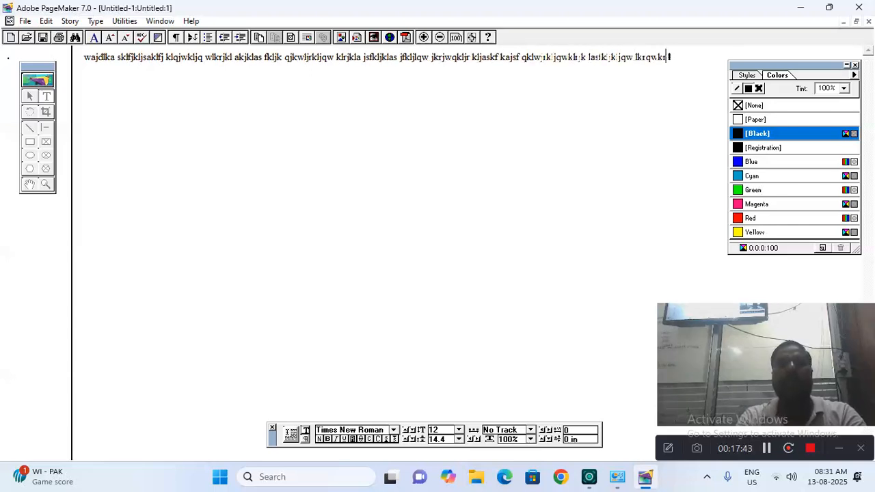
{"action": "left_click", "coordinate": [46, 21]}
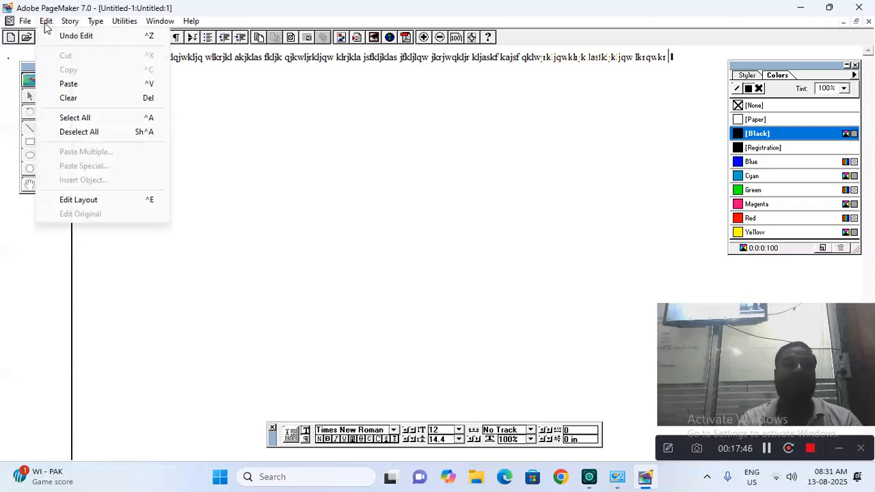
Return to the layout and drag the story into a text block below the left red rectangle
{"action": "left_click", "coordinate": [87, 203]}
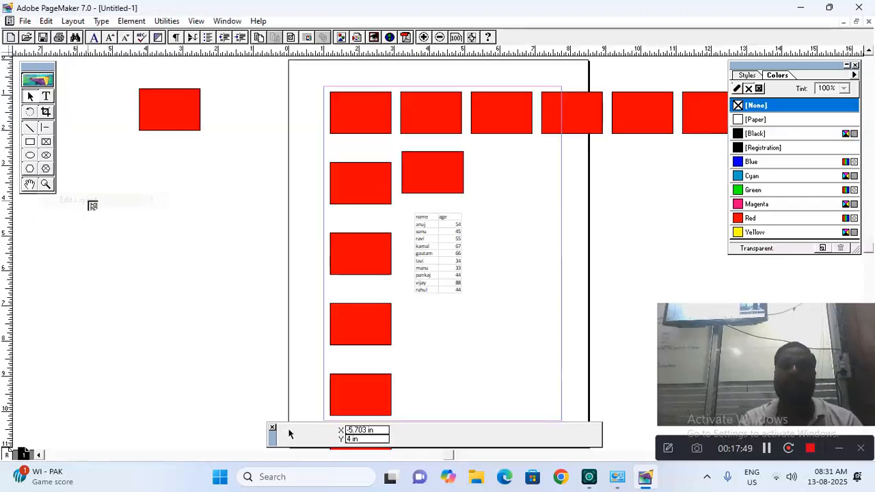
{"action": "left_click_drag", "start_coordinate": [128, 140], "coordinate": [447, 248]}
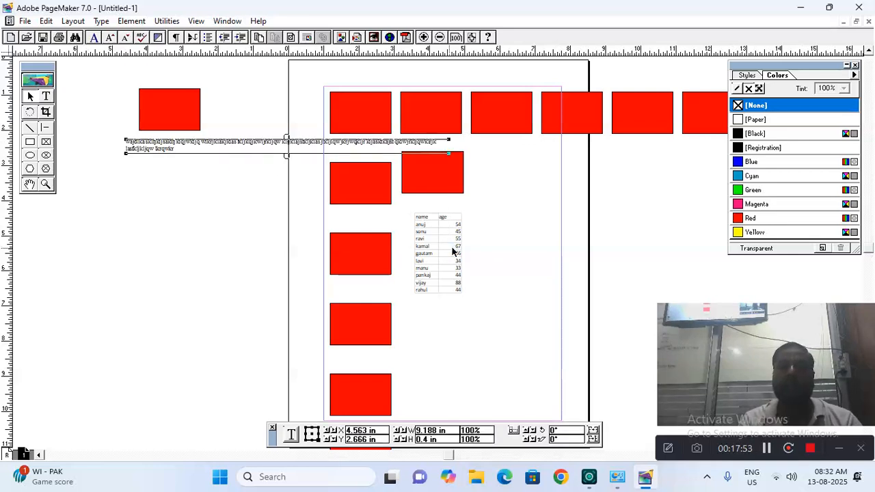
{"action": "left_click", "coordinate": [552, 217]}
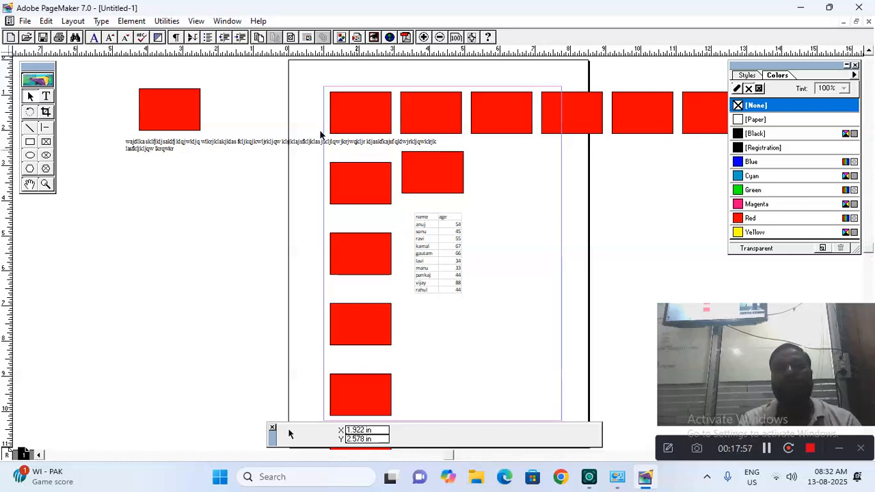
{"action": "left_click", "coordinate": [45, 23]}
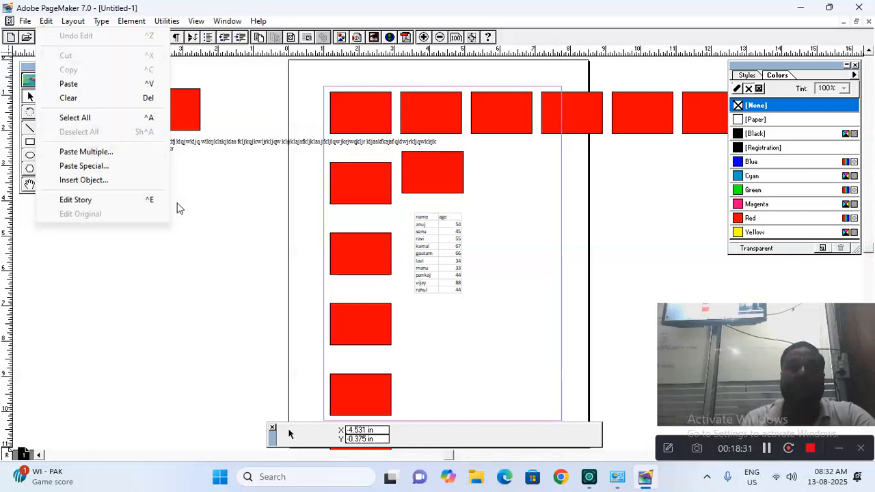
Select every object on the page with Ctrl+A and delete them all
{"action": "left_click", "coordinate": [359, 203]}
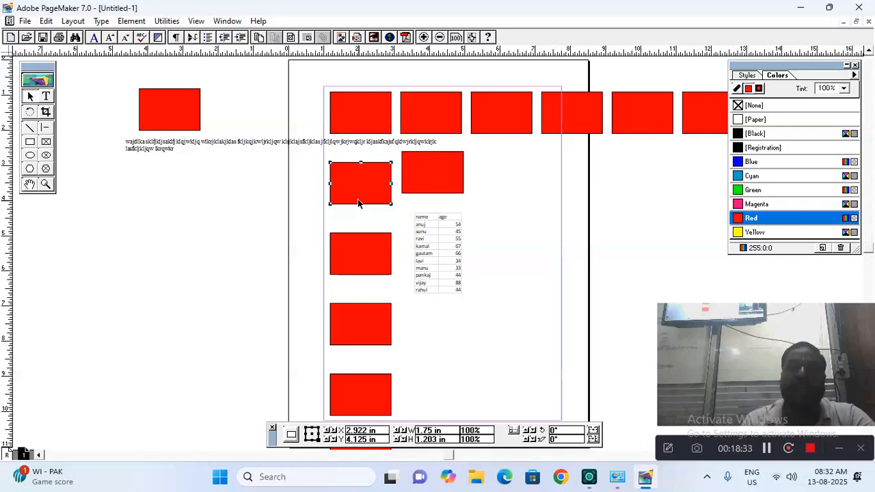
{"action": "key", "text": "ctrl+a"}
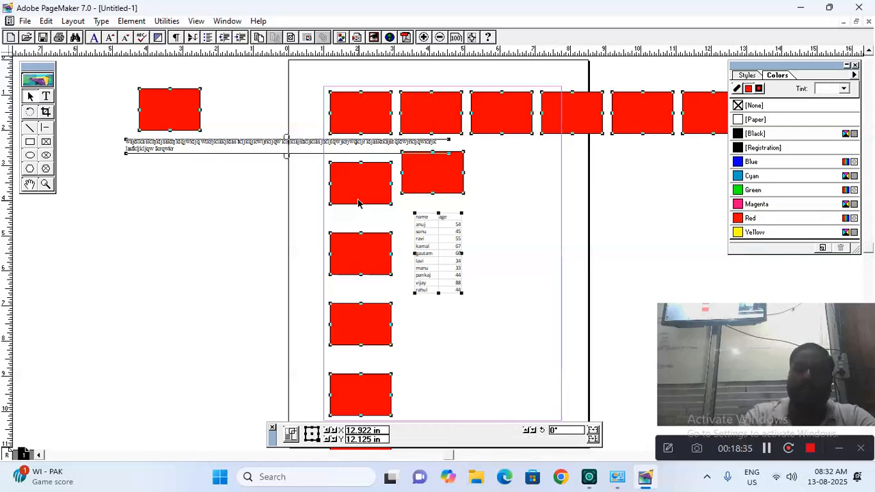
{"action": "key", "text": "Delete"}
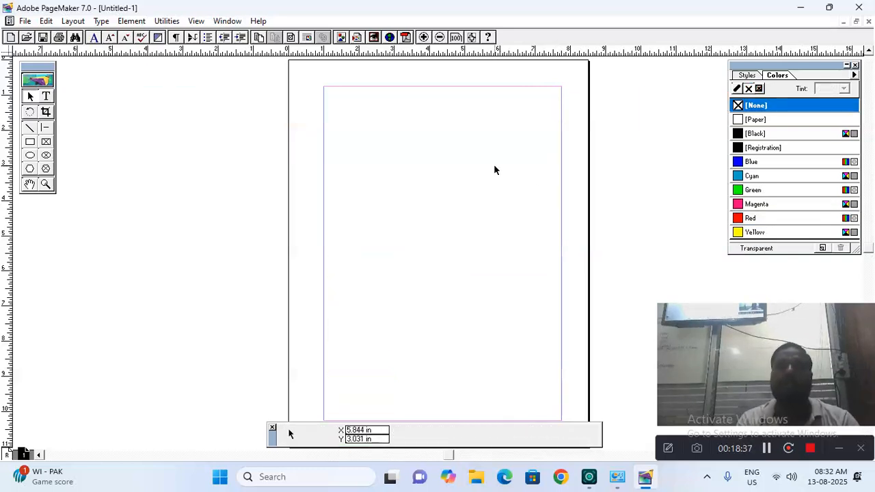